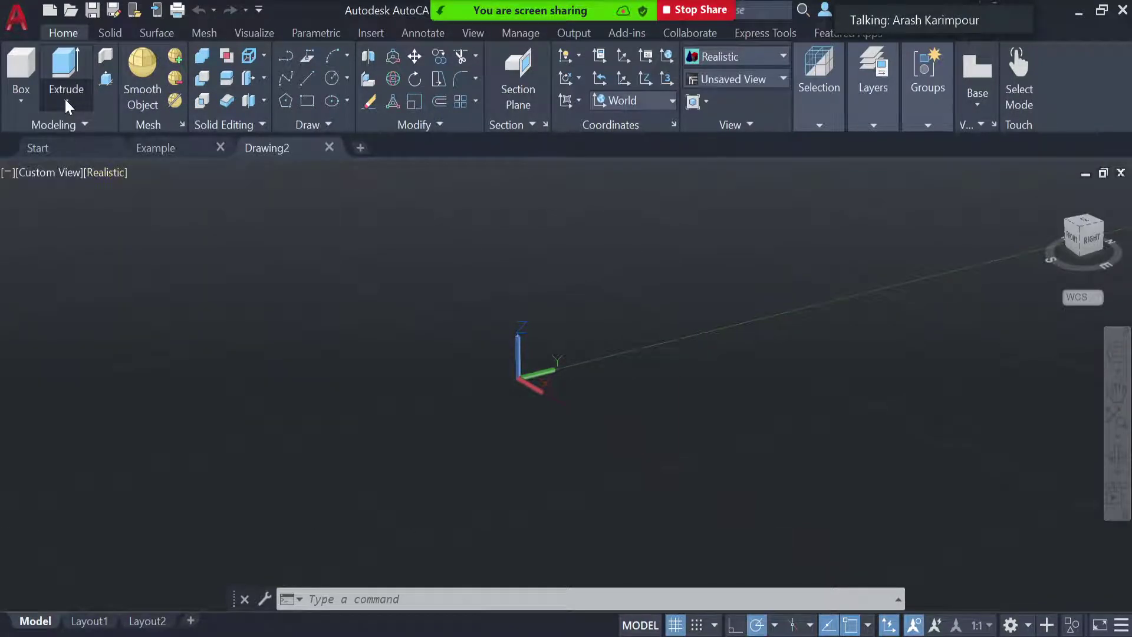
- Expand the Extrude flyout on the Modeling panel to show Extrude, Loft, Revolve and Sweep
left_click(67, 105)
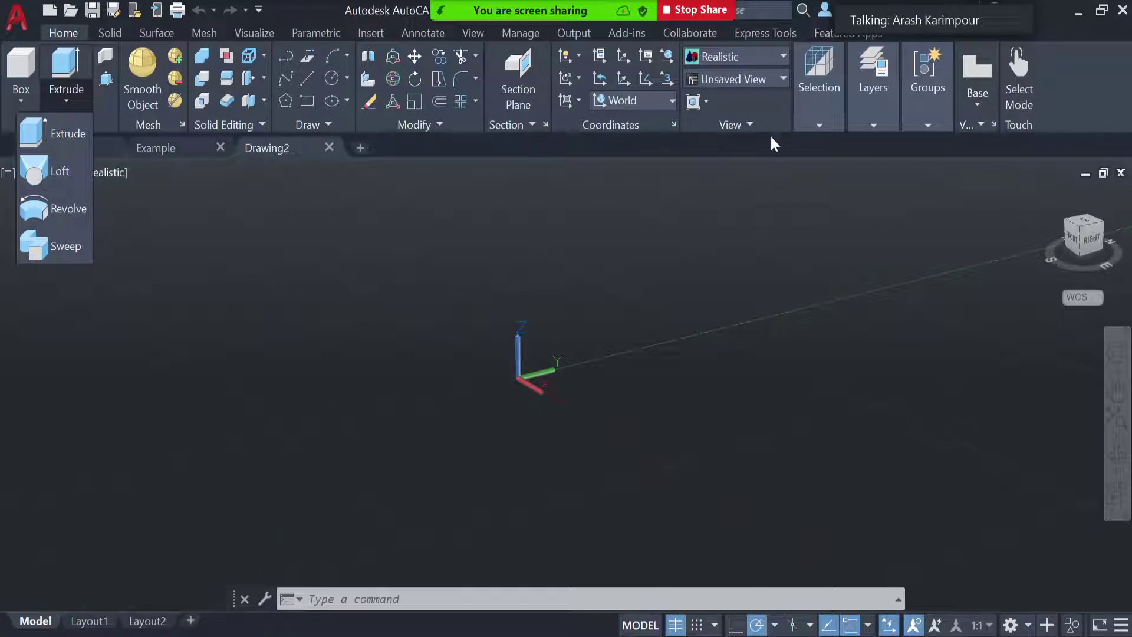
- Switch to the Front view in 2D Wireframe and pan the origin toward the lower left
left_click(756, 75)
left_click(756, 75)
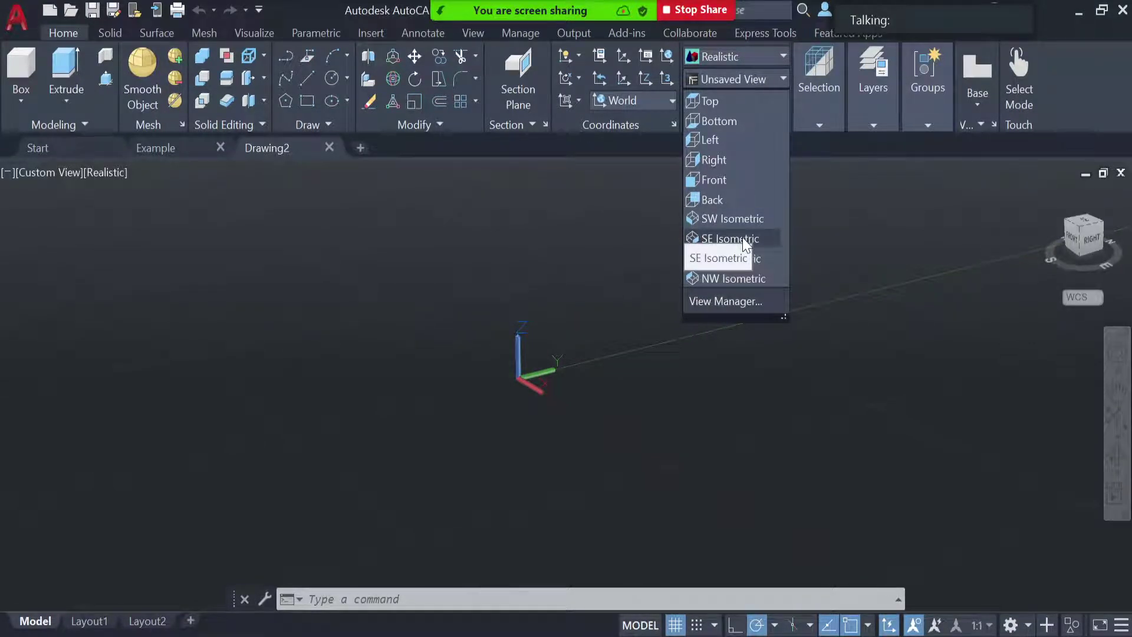
left_click(738, 218)
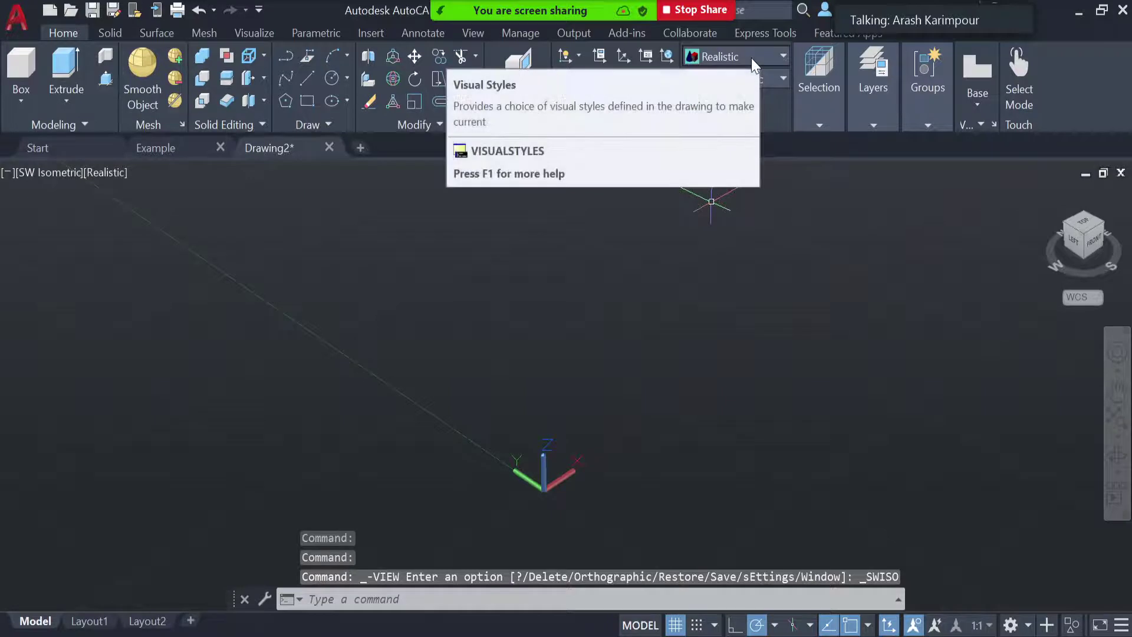
left_click(738, 75)
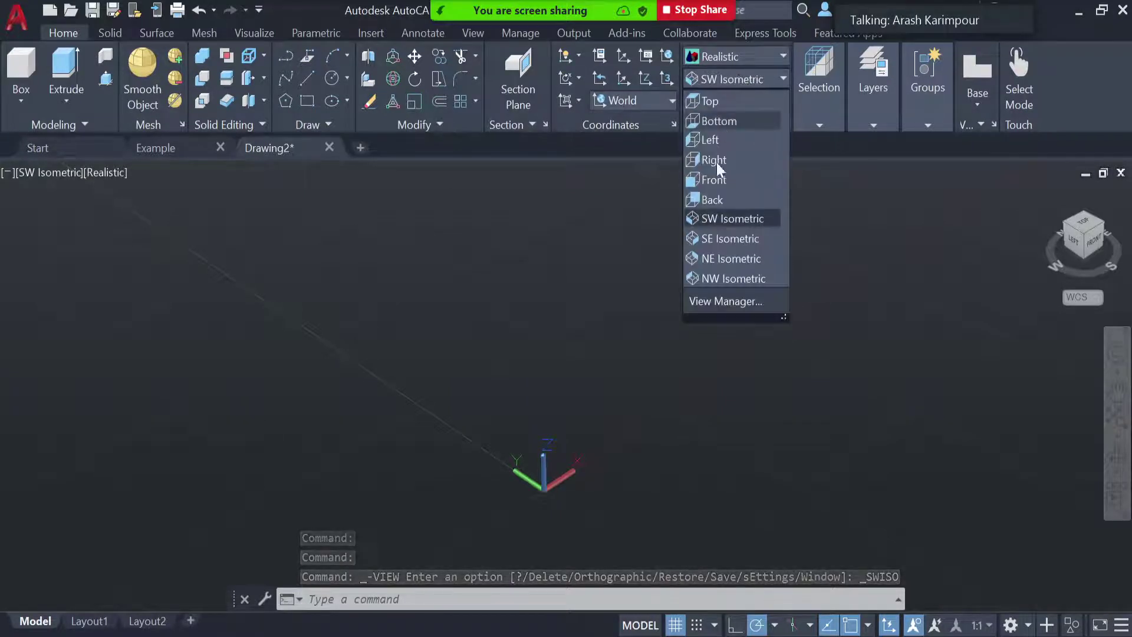
left_click(718, 176)
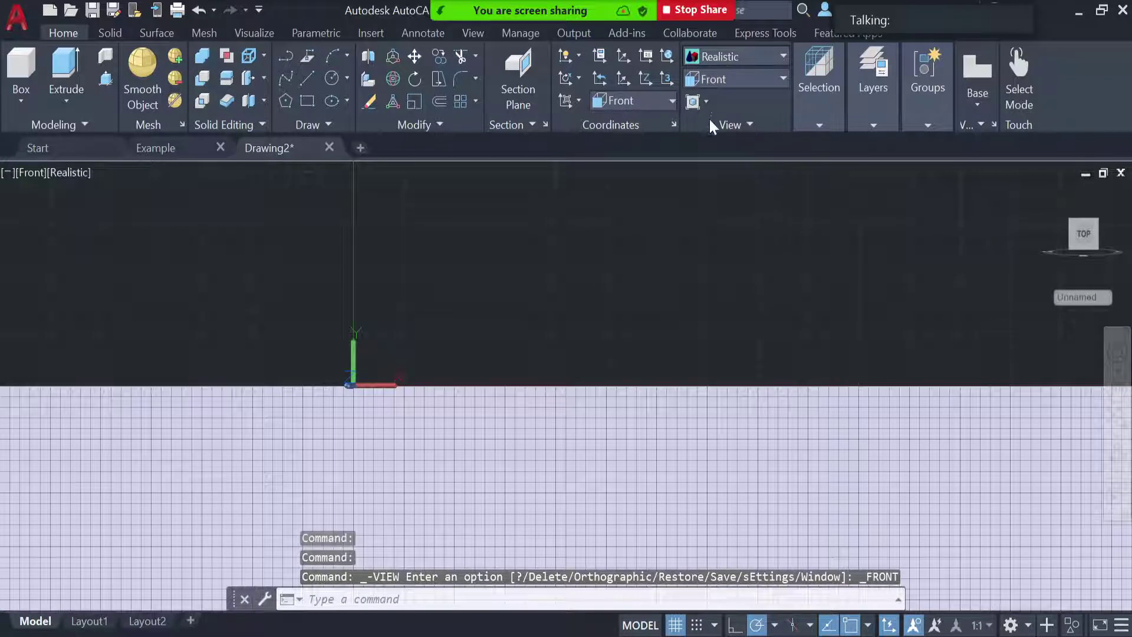
left_click(729, 57)
left_click(528, 301)
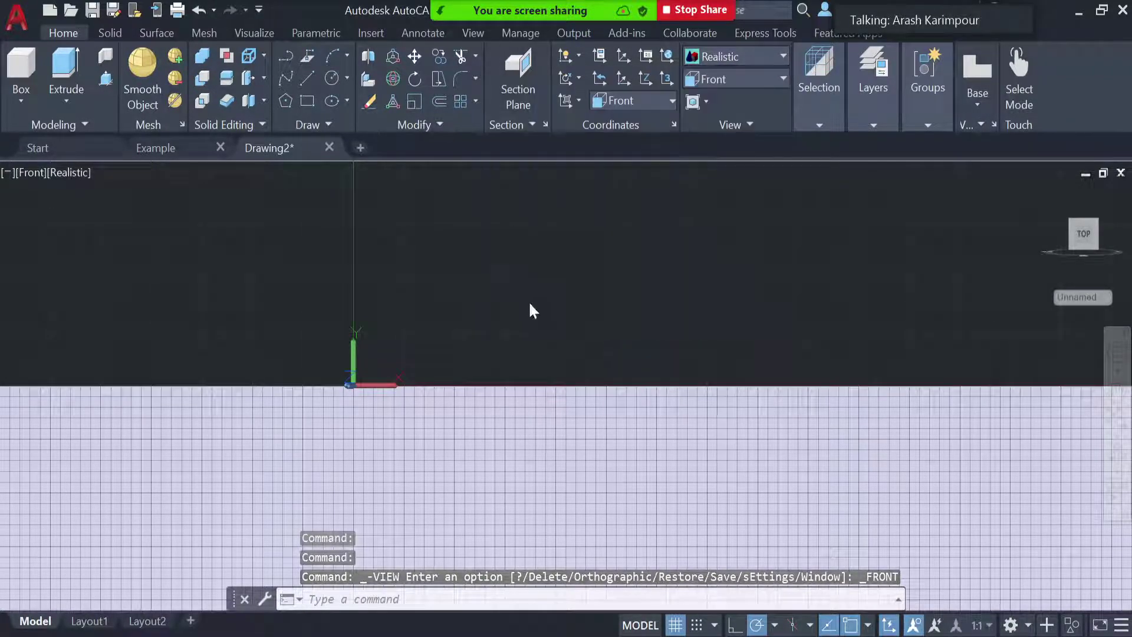
mouse_move(553, 290)
middle_mouse_down()
mouse_move(496, 442)
mouse_move(512, 387)
middle_mouse_up()
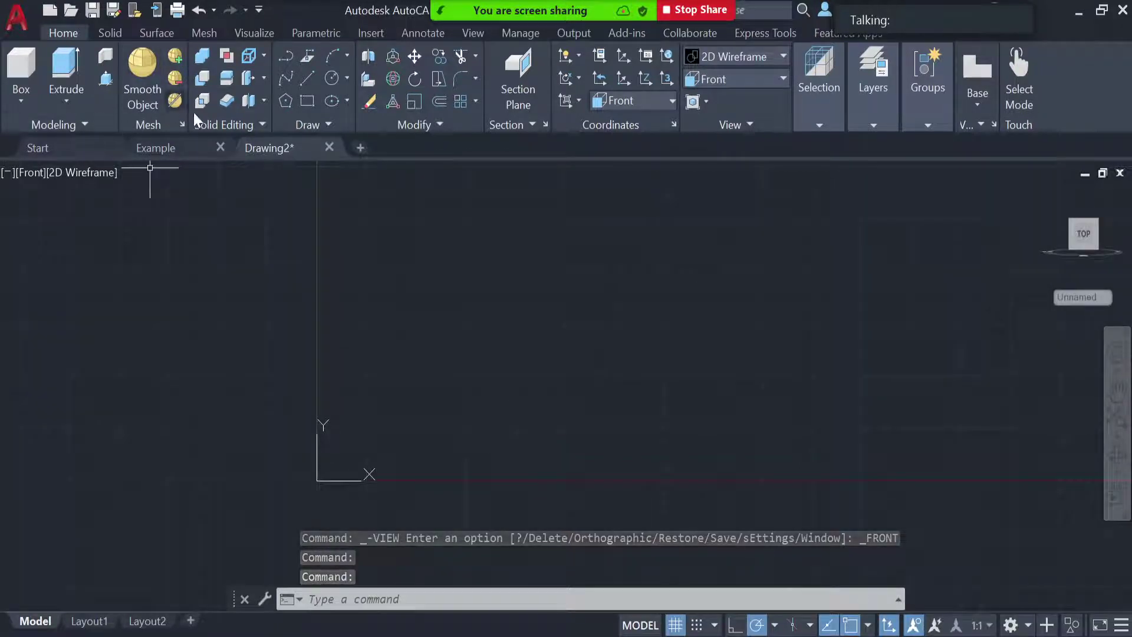
- Draw a 50-unit horizontal line from 0,0 and center it in the view
left_click(306, 80)
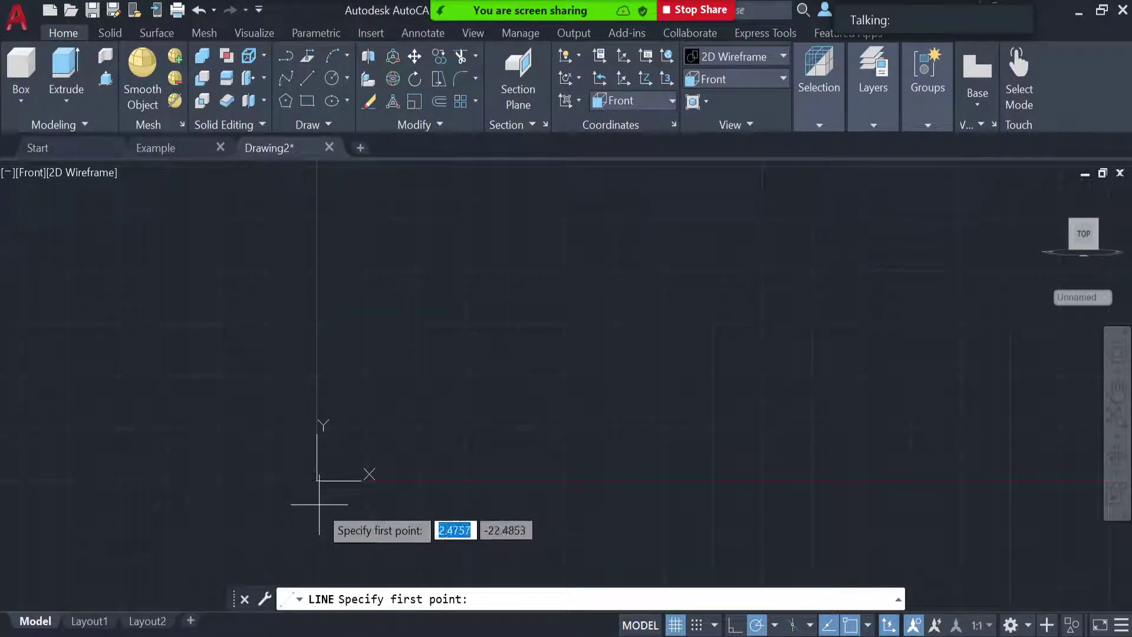
type("0,0")
key("Return")
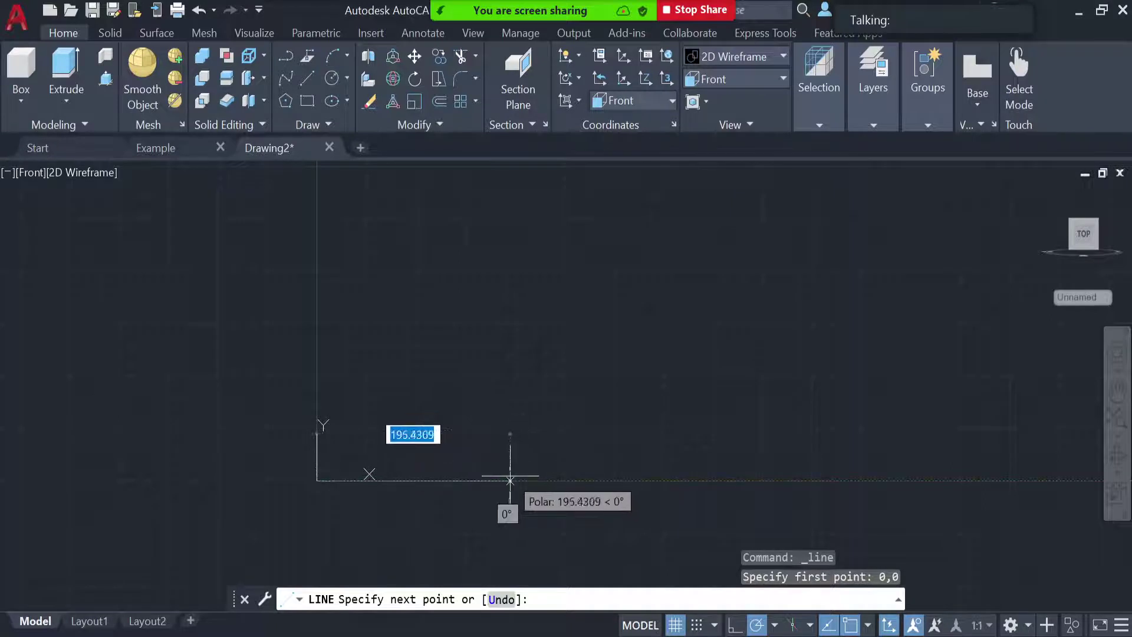
type("50")
key("Return")
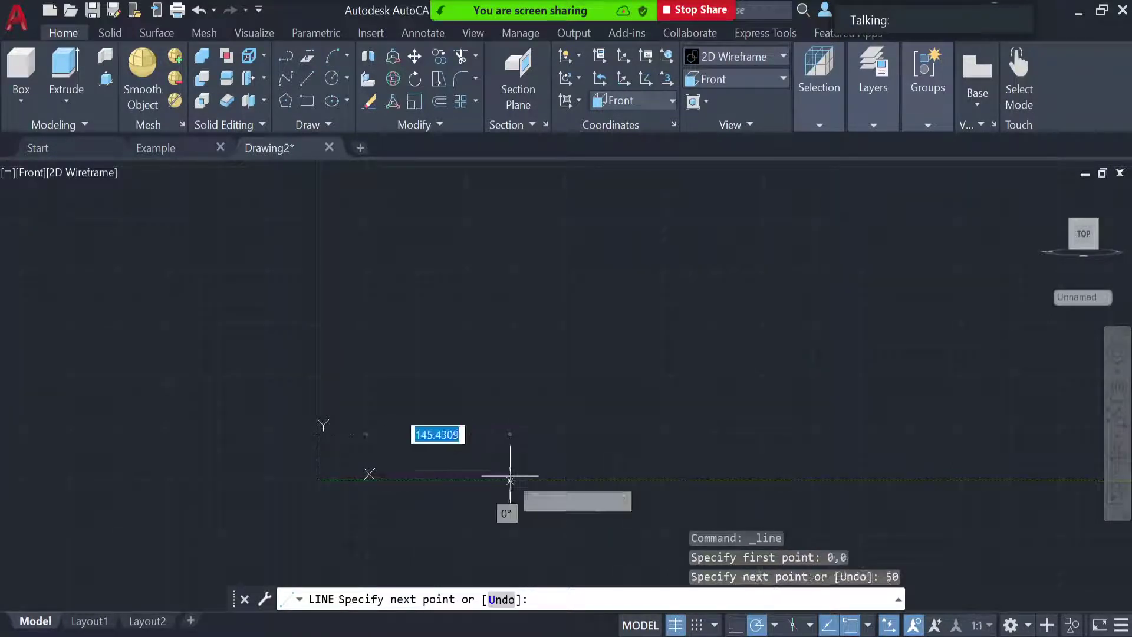
key("Return")
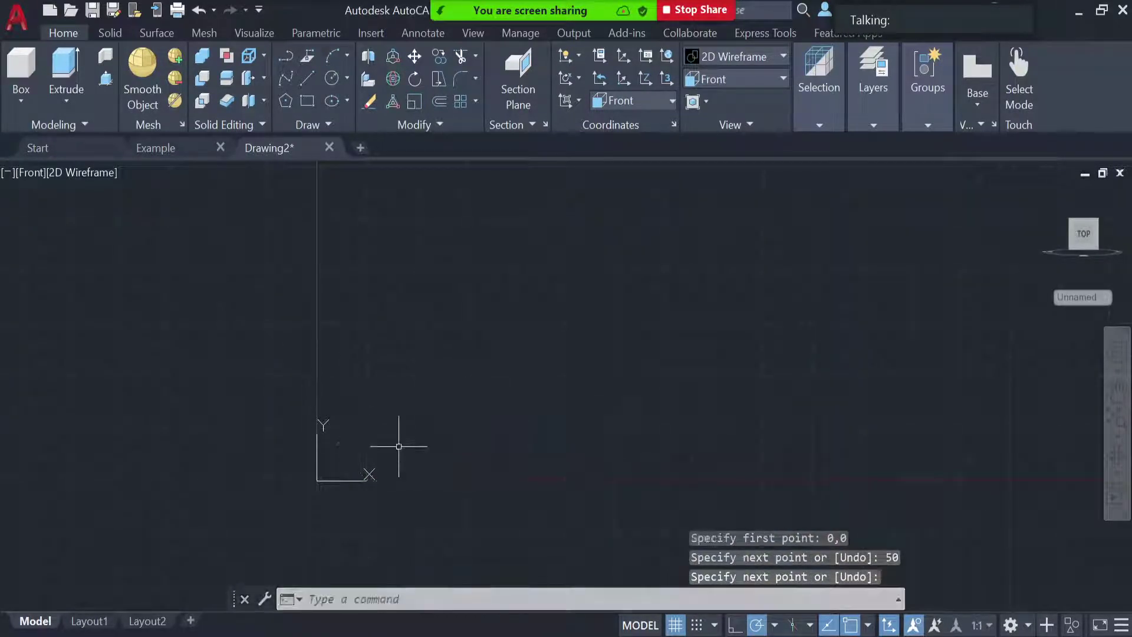
middle_click_drag(242, 498, 660, 356)
mouse_move(239, 456)
middle_mouse_down()
mouse_move(609, 299)
mouse_move(563, 315)
middle_mouse_up()
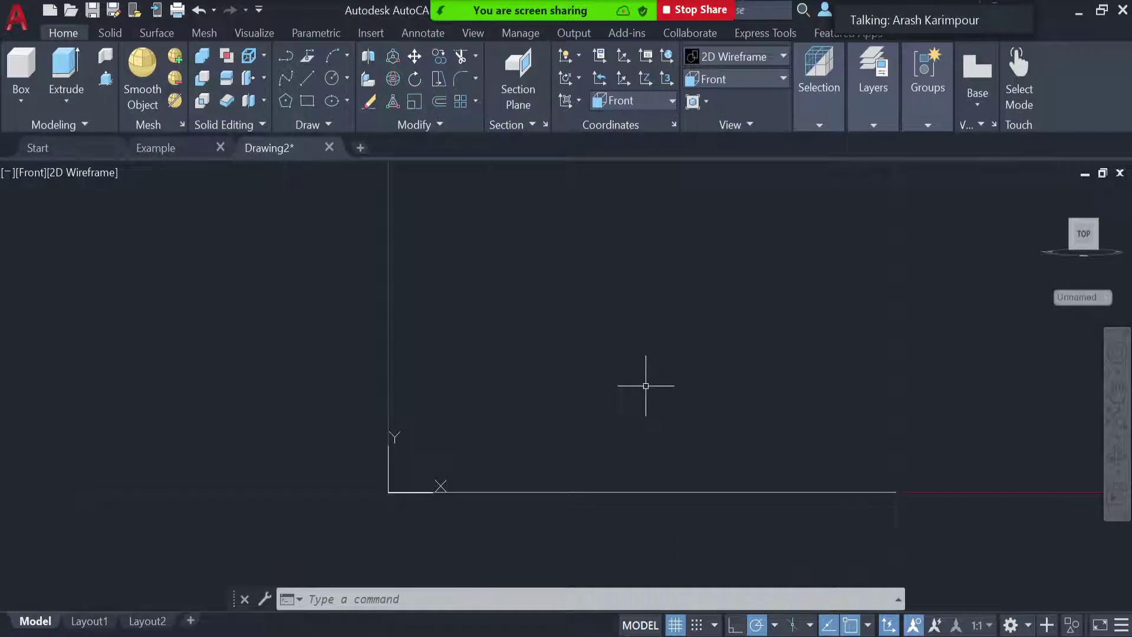
scroll(647, 383, "down", 6)
scroll(650, 367, "up", 2)
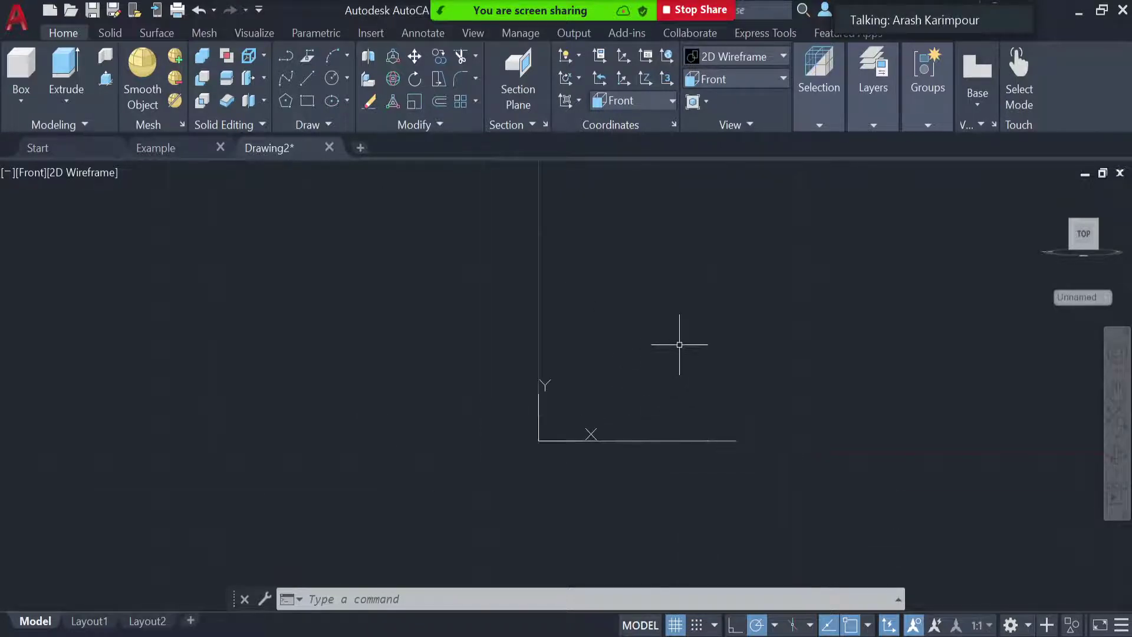
mouse_move(677, 346)
middle_mouse_down()
mouse_move(589, 431)
mouse_move(570, 408)
middle_mouse_up()
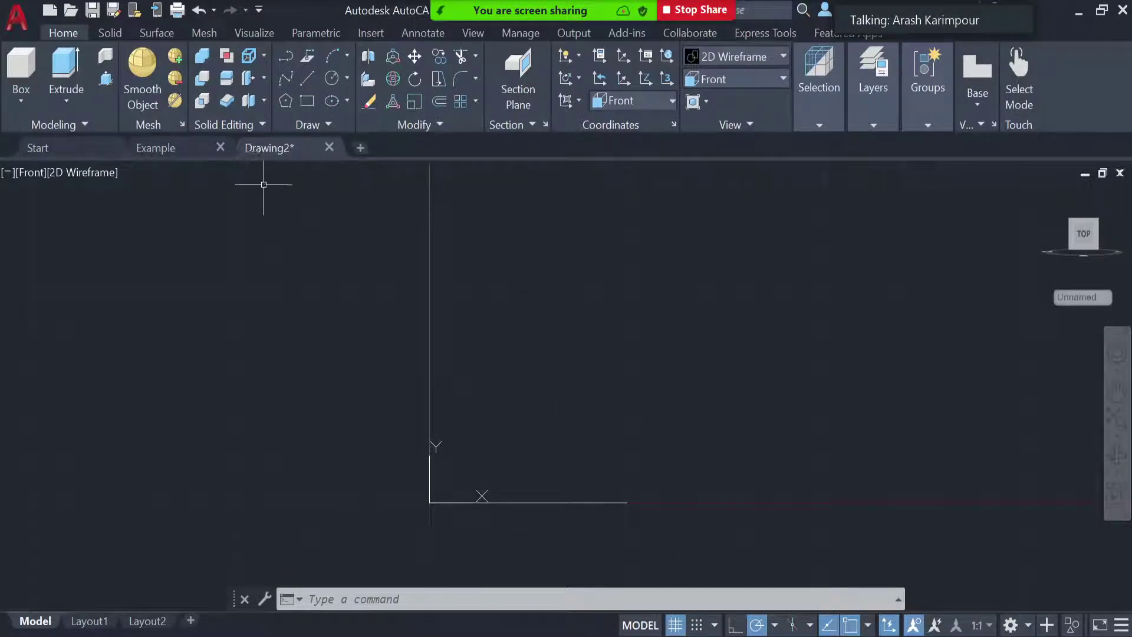
- Draw a spline from the line's right endpoint, bowing outward and rising upward
left_click(285, 77)
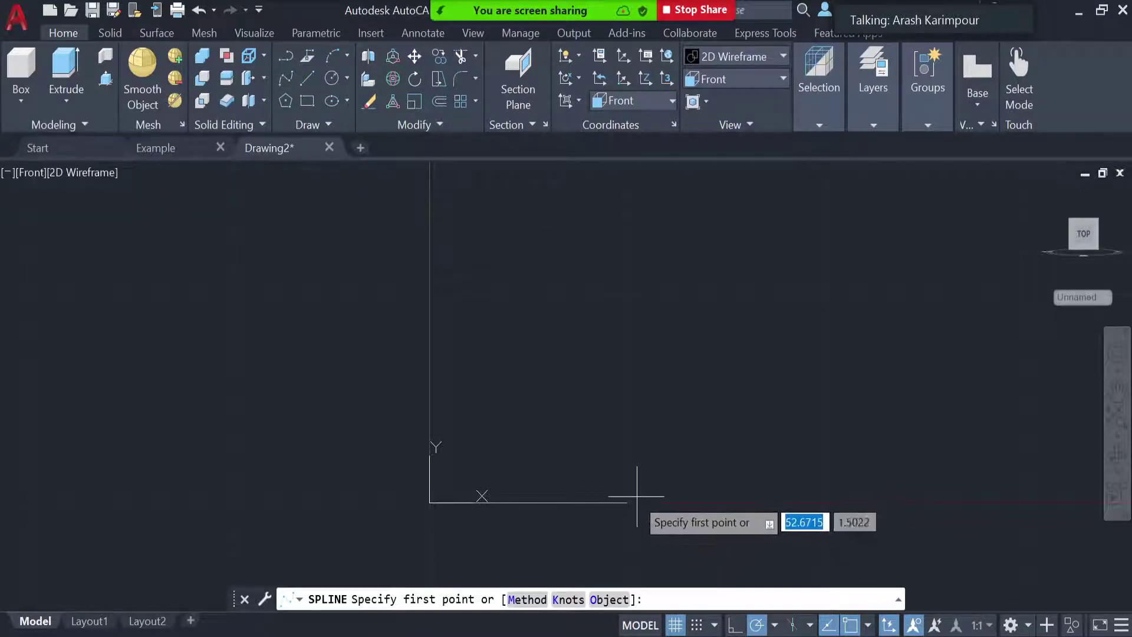
left_click(627, 501)
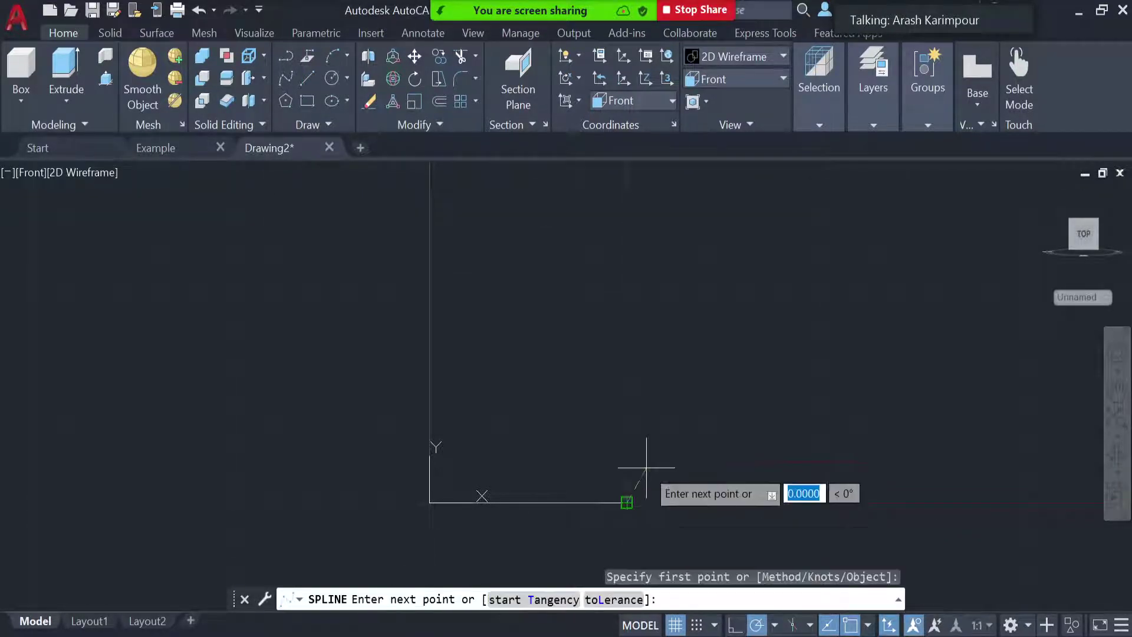
left_click(744, 307)
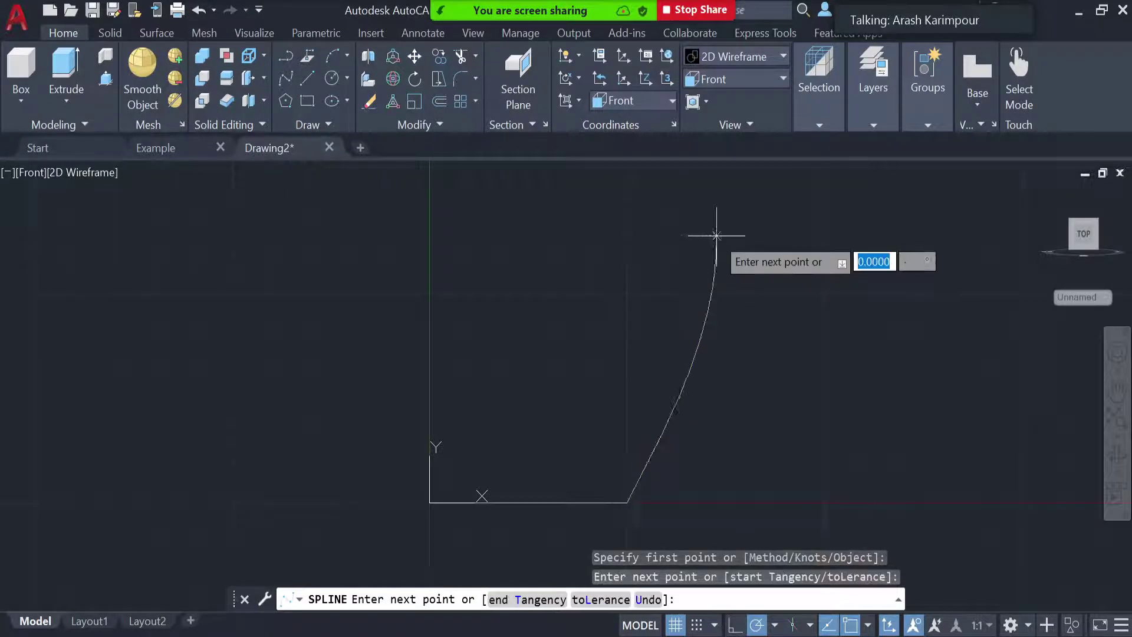
scroll(720, 231, "down", 4)
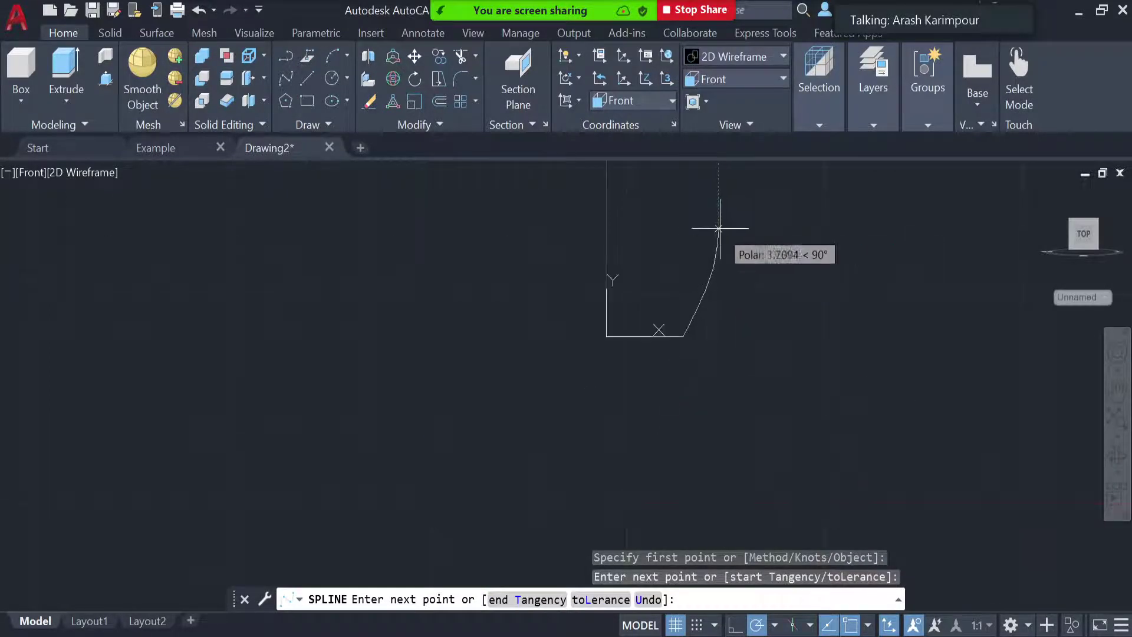
scroll(580, 405, "down", 2)
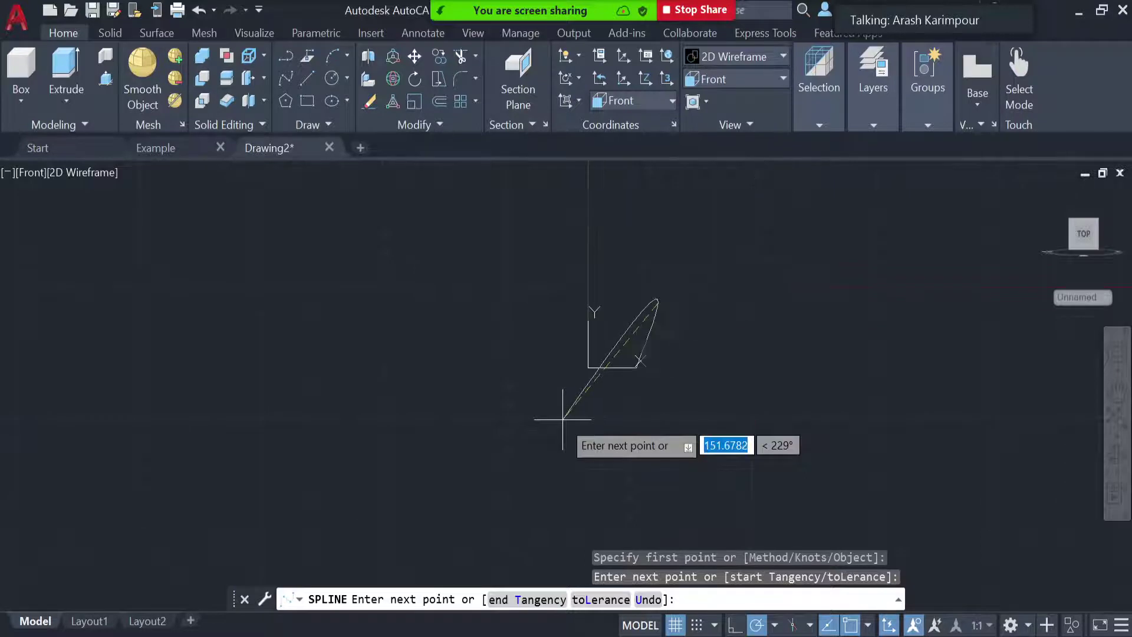
left_click(636, 213)
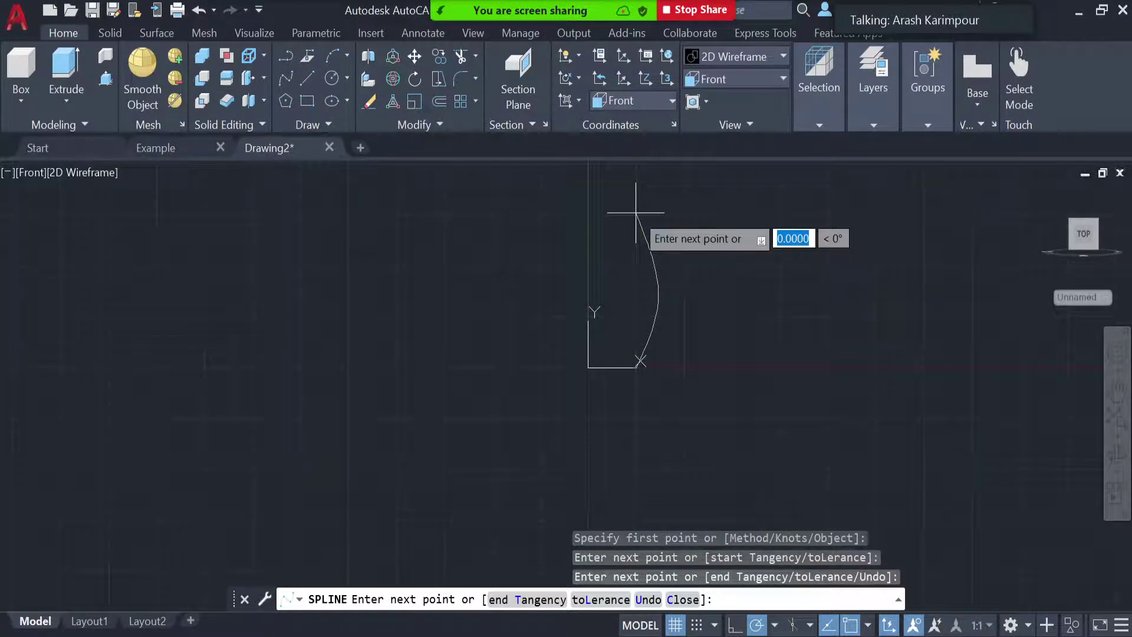
key("Return")
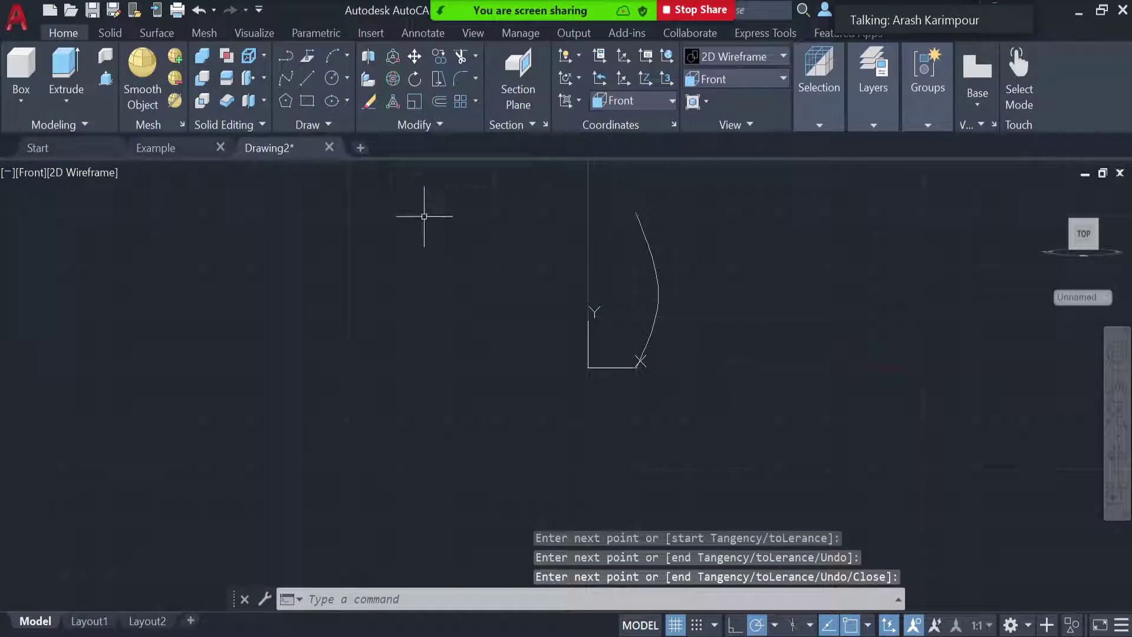
- Join the horizontal line and the curved spline into one spline
left_click(436, 125)
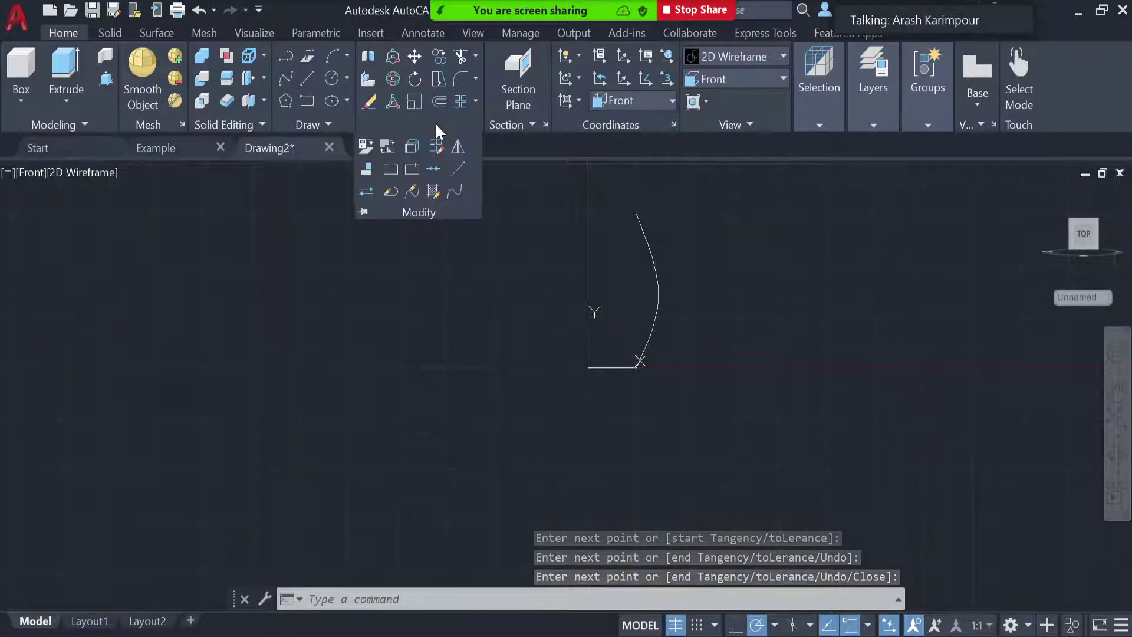
left_click(433, 168)
scroll(644, 399, "up", 5)
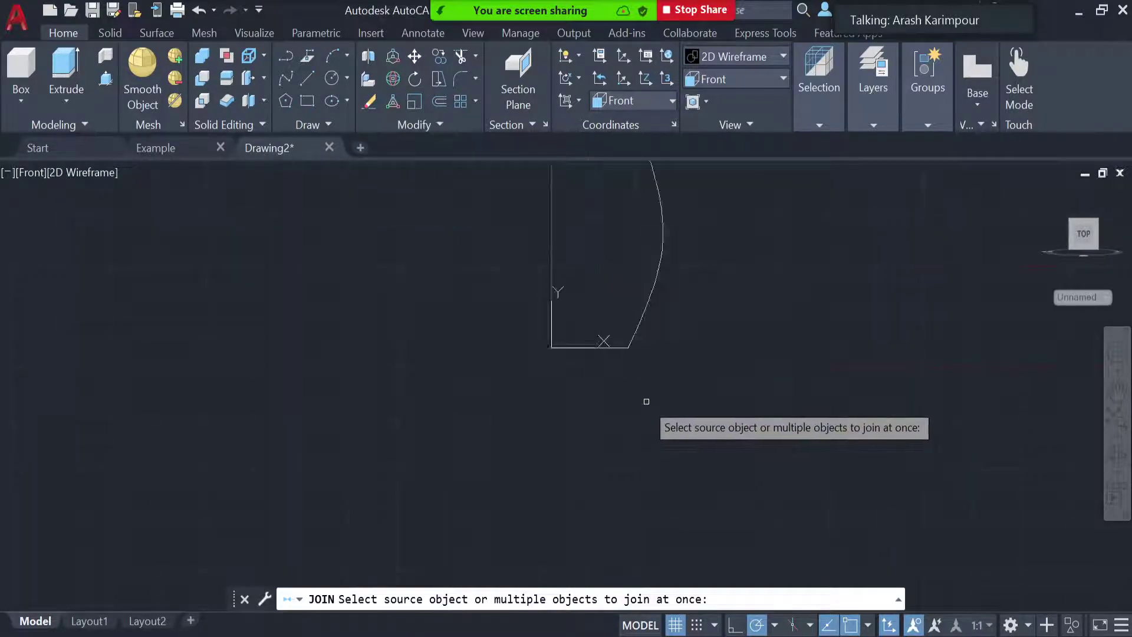
left_click(552, 260)
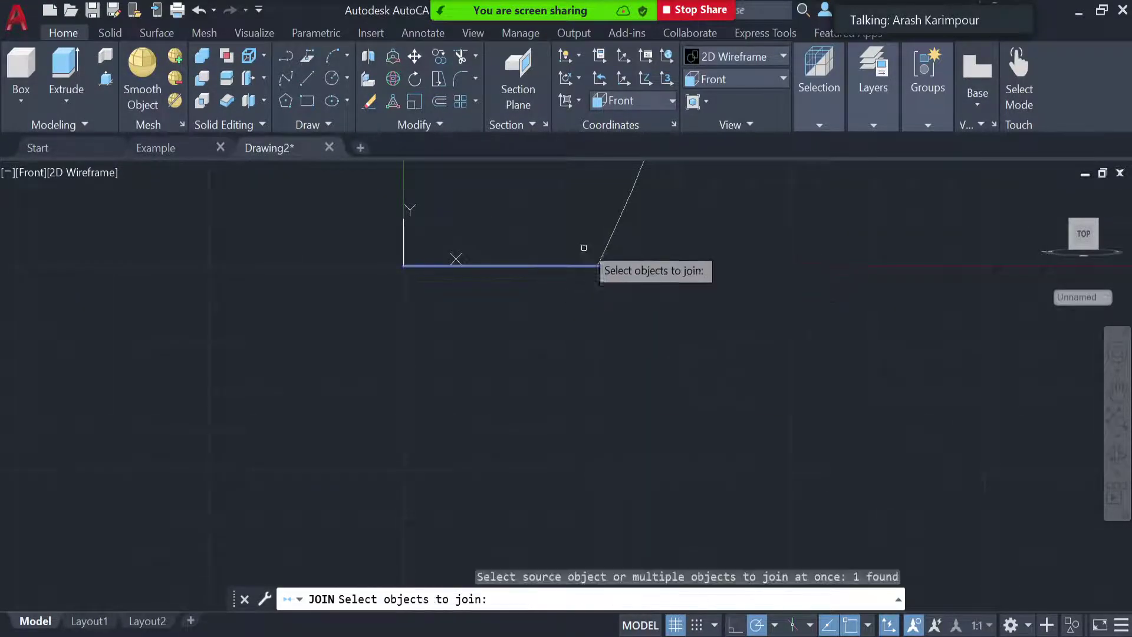
left_click(611, 233)
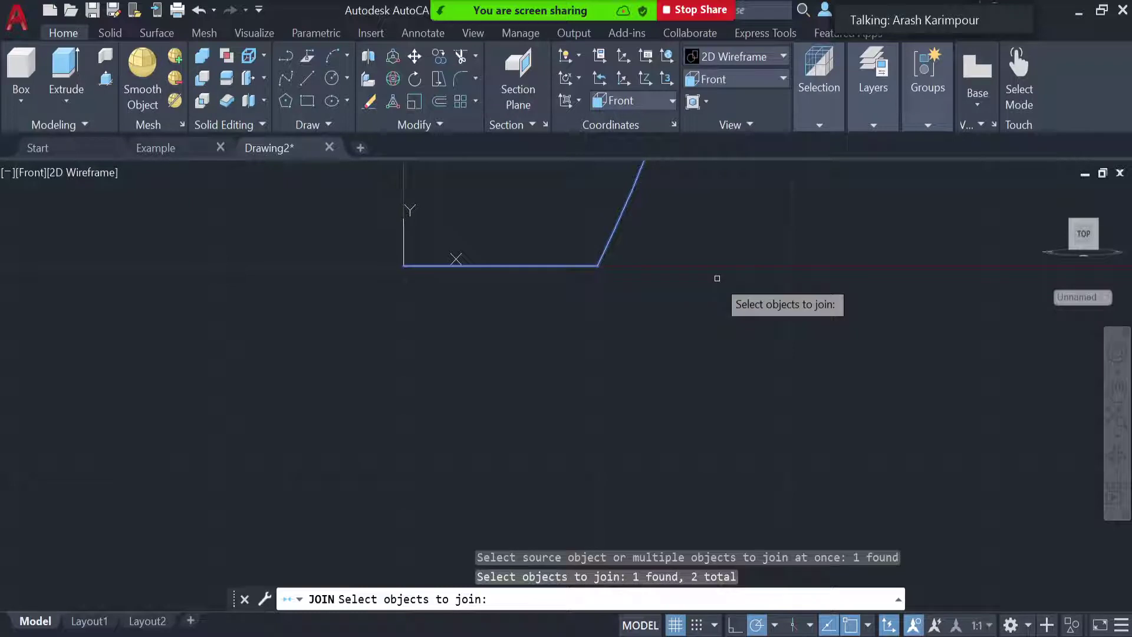
key("Return")
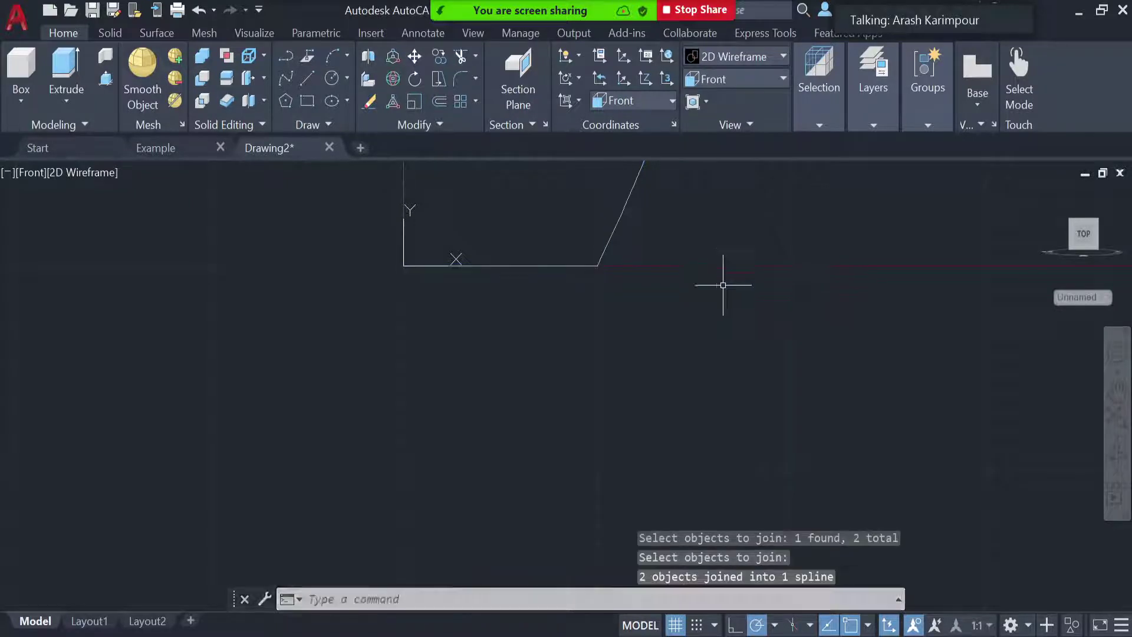
- Frame the whole profile and select it to confirm it is one piece
scroll(725, 284, "up", 2)
scroll(728, 283, "down", 3)
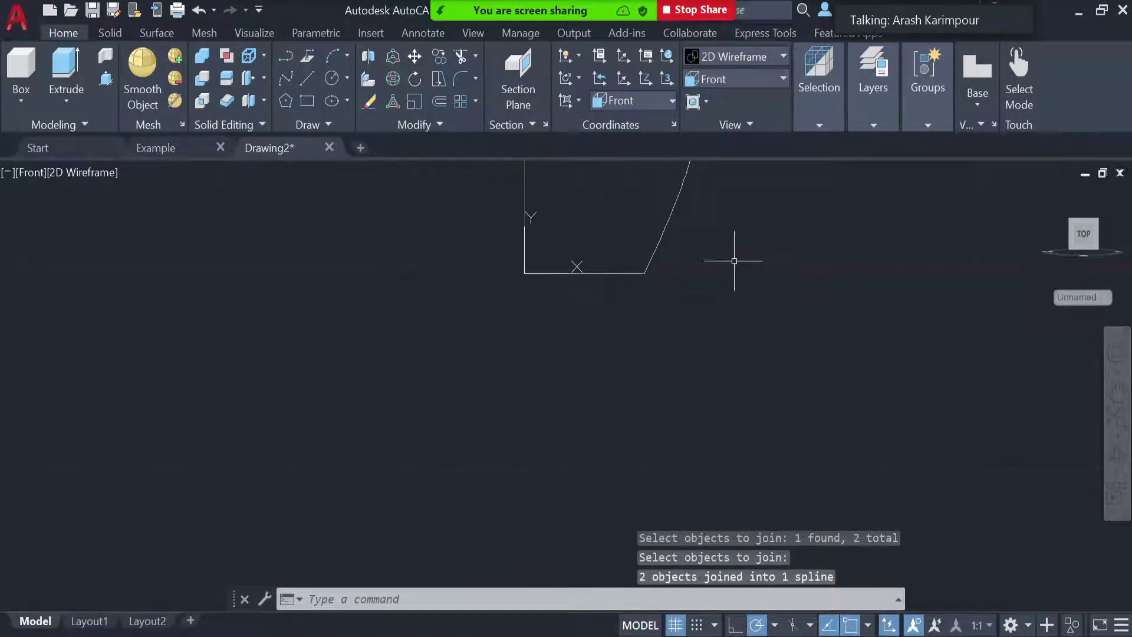
middle_click_drag(737, 246, 619, 491)
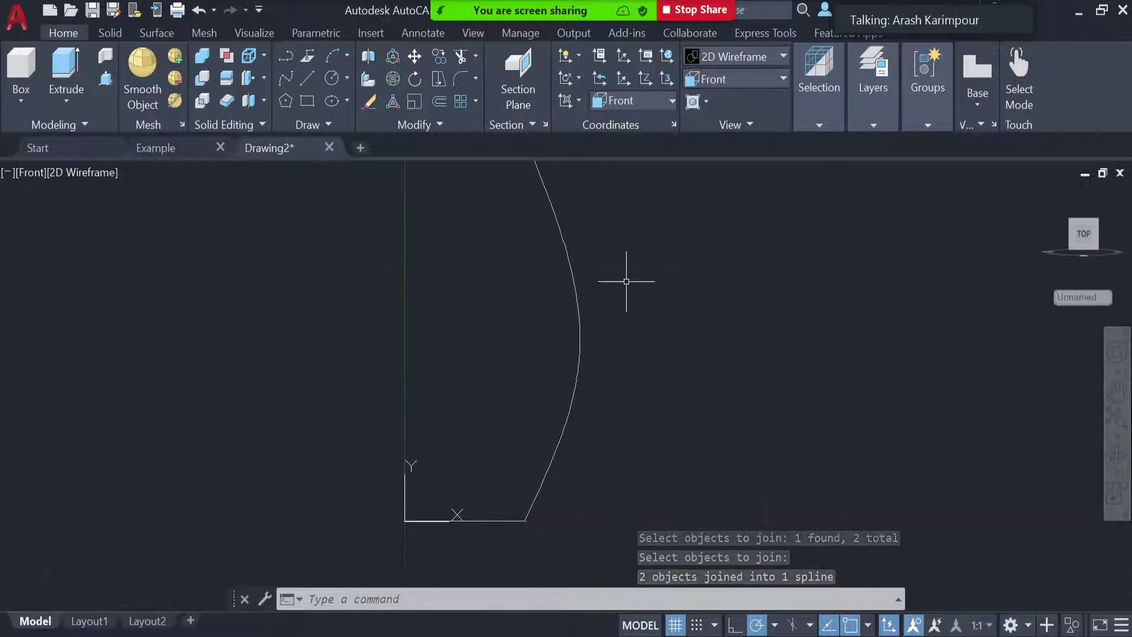
scroll(626, 281, "down", 2)
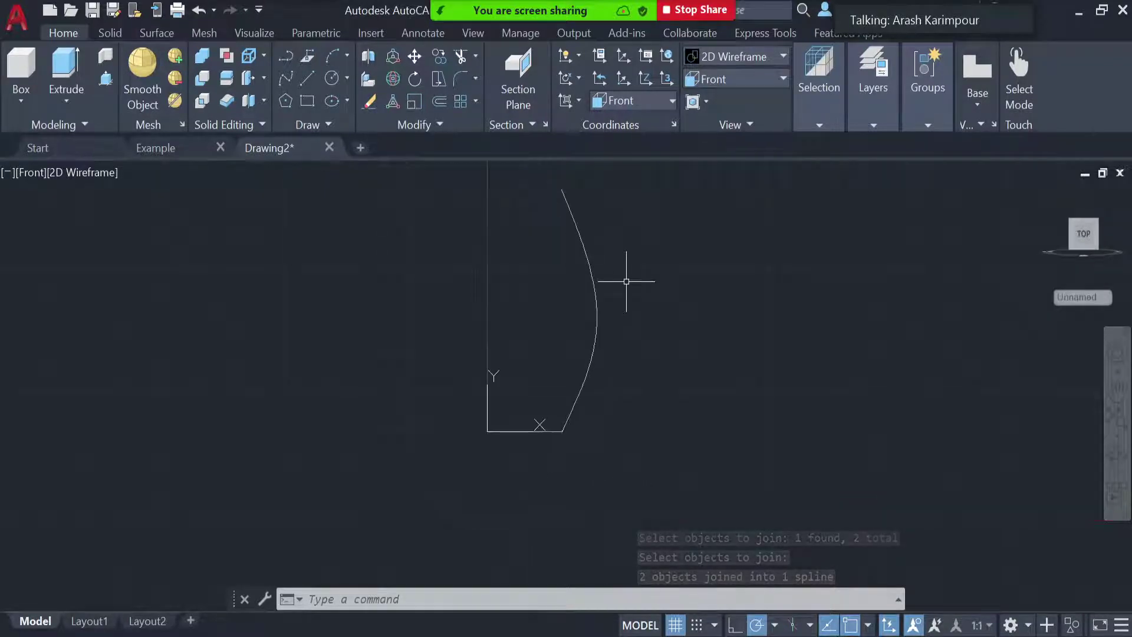
left_click(587, 370)
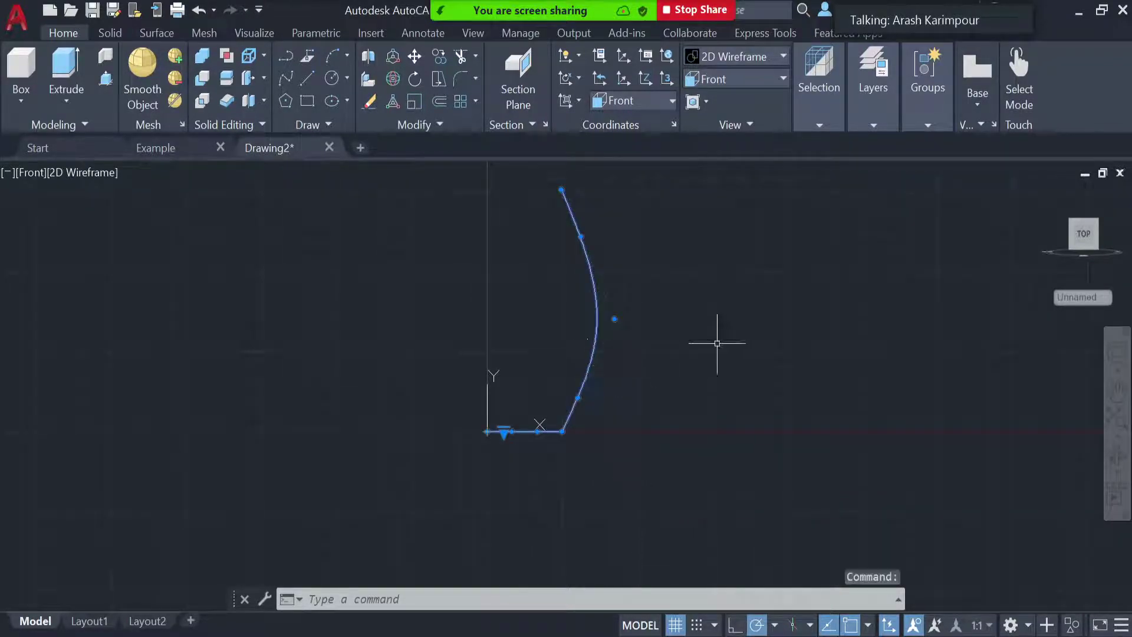
key("Escape")
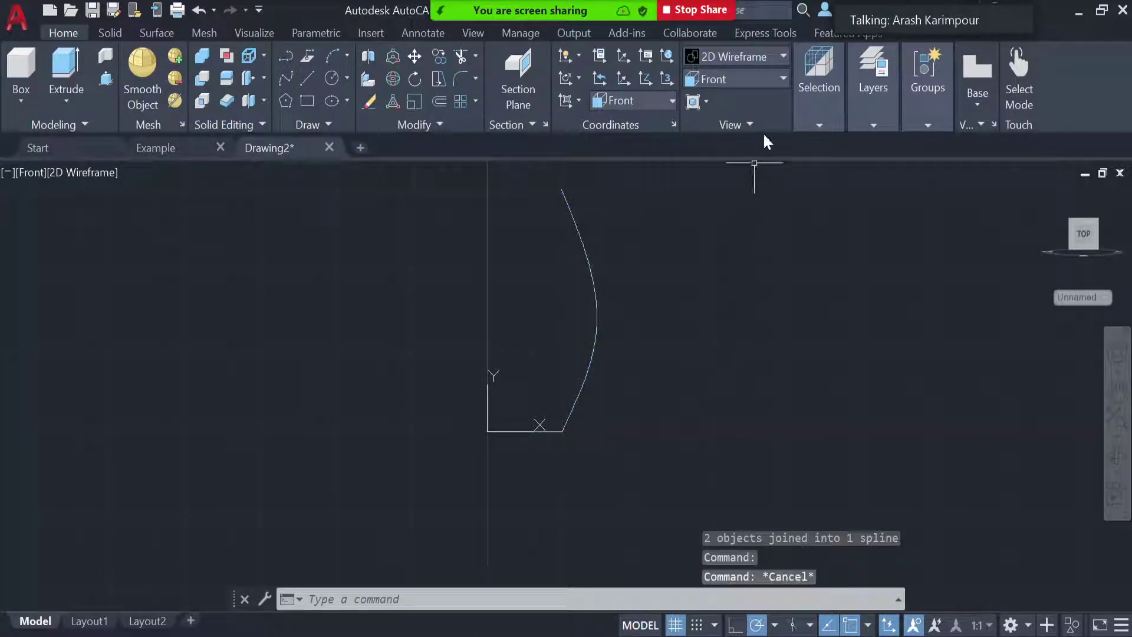
- Switch to SW Isometric view with the UCS set to World
left_click(742, 78)
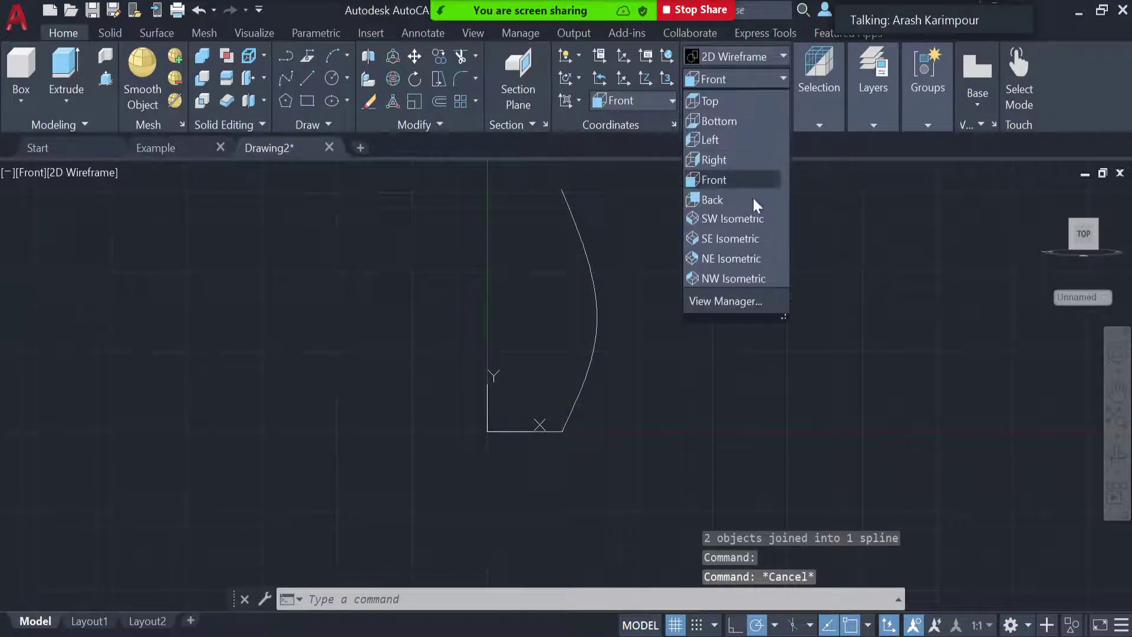
left_click(753, 226)
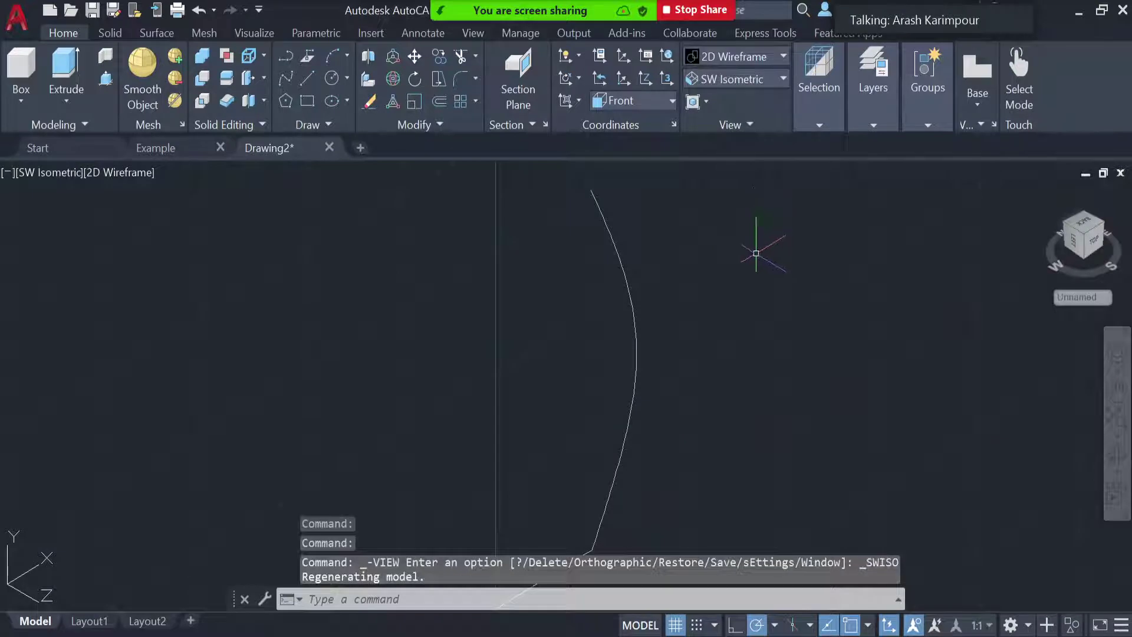
left_click(659, 100)
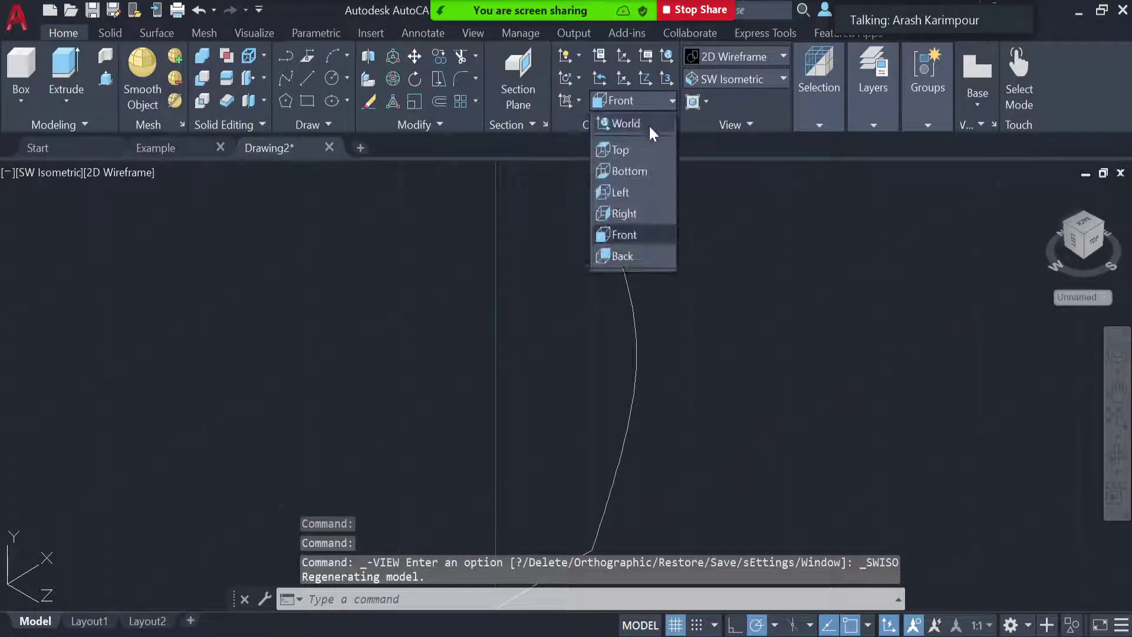
left_click(649, 123)
scroll(749, 303, "down", 2)
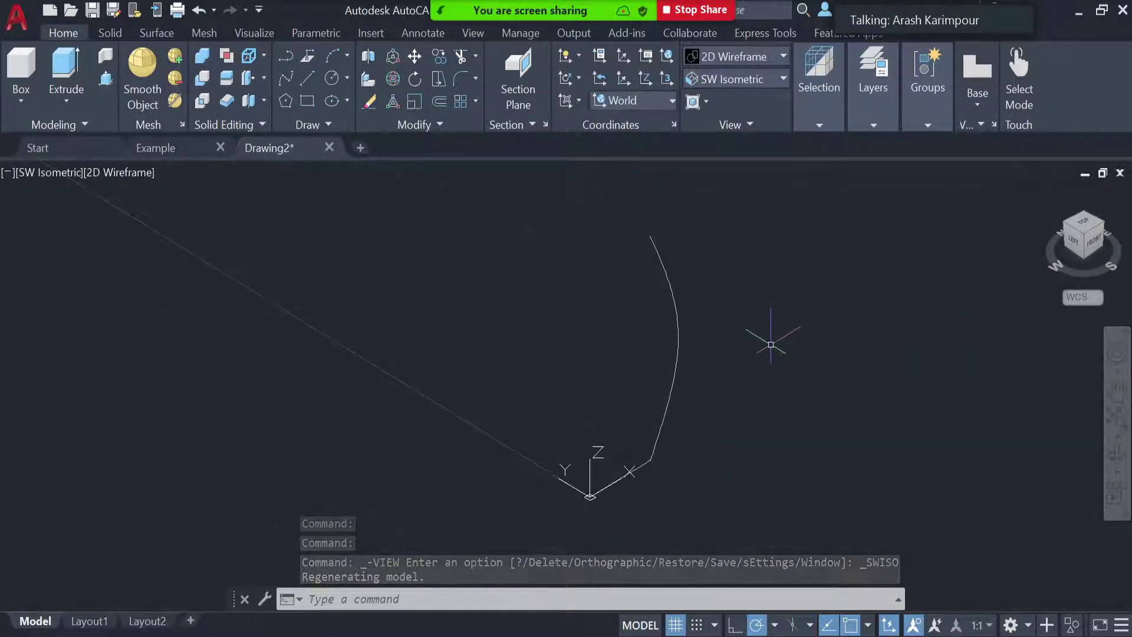
- Revolve the curved profile 360° about the Z axis
left_click(55, 99)
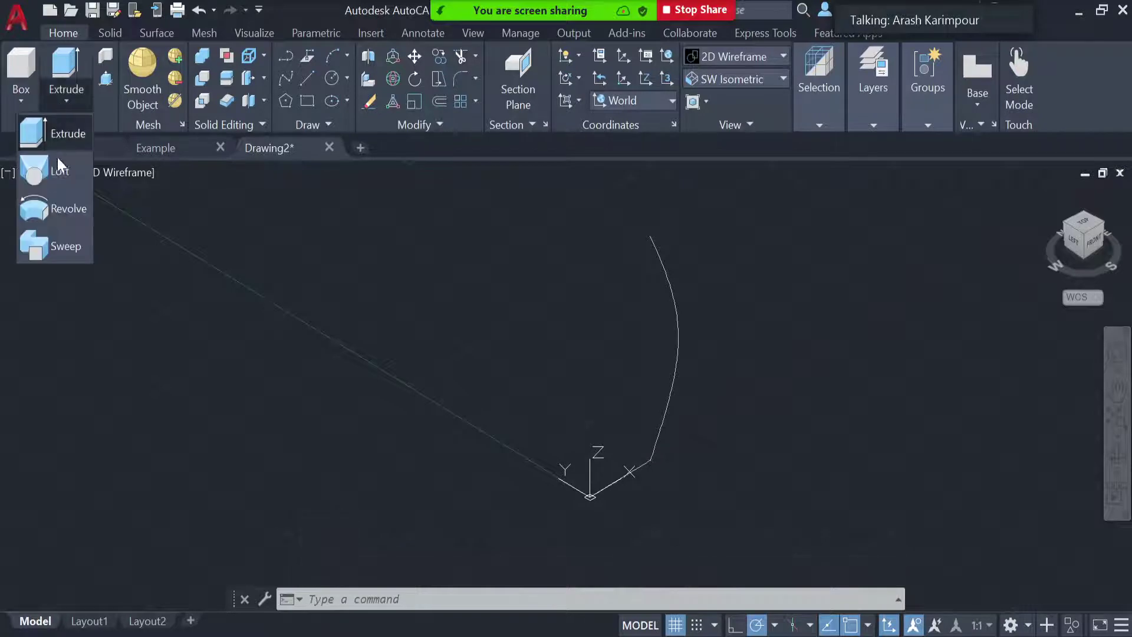
left_click(52, 208)
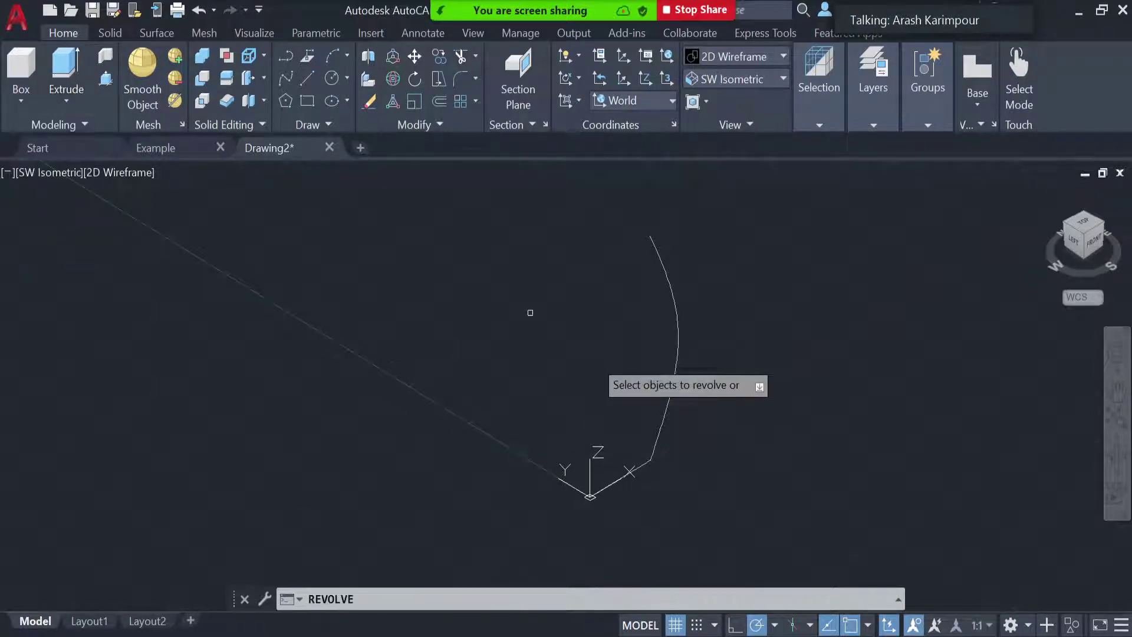
left_click(659, 430)
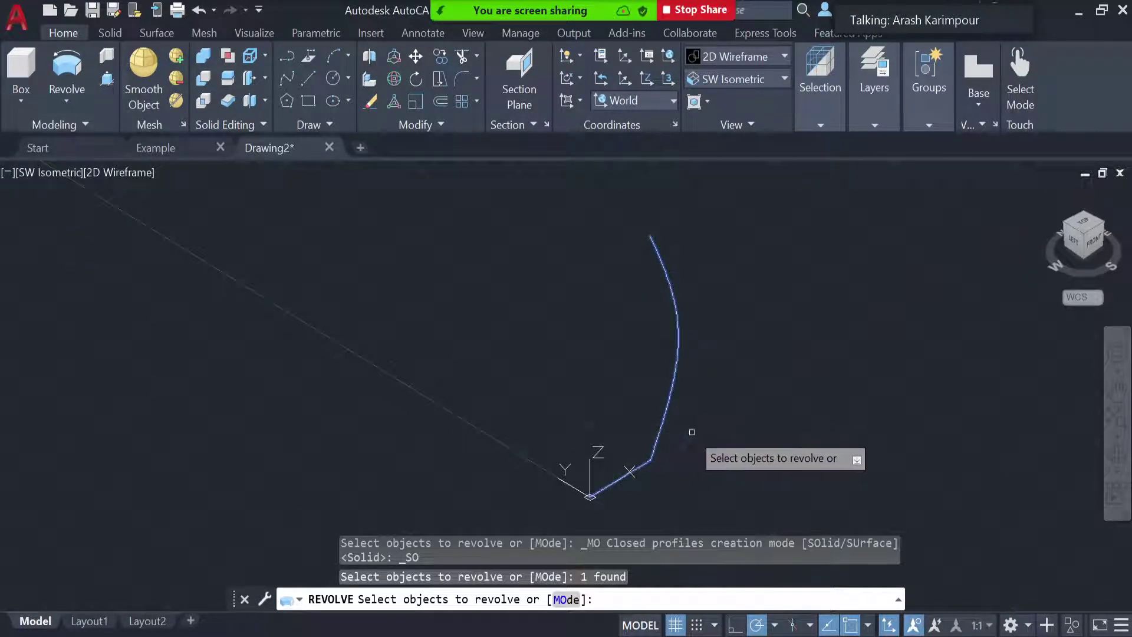
key("Return")
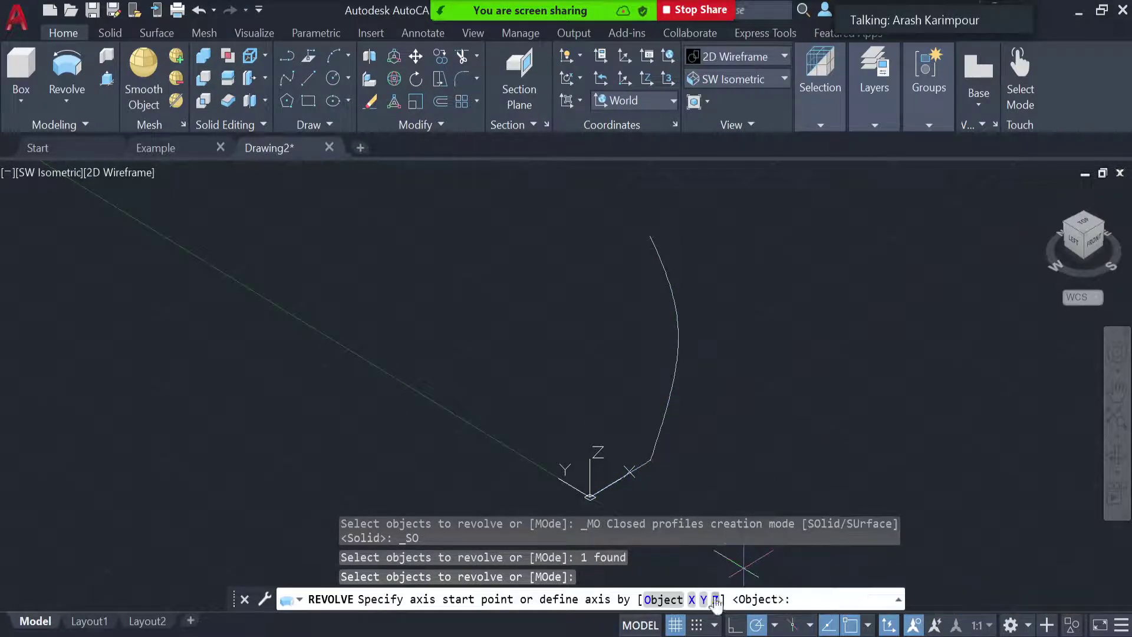
left_click(715, 599)
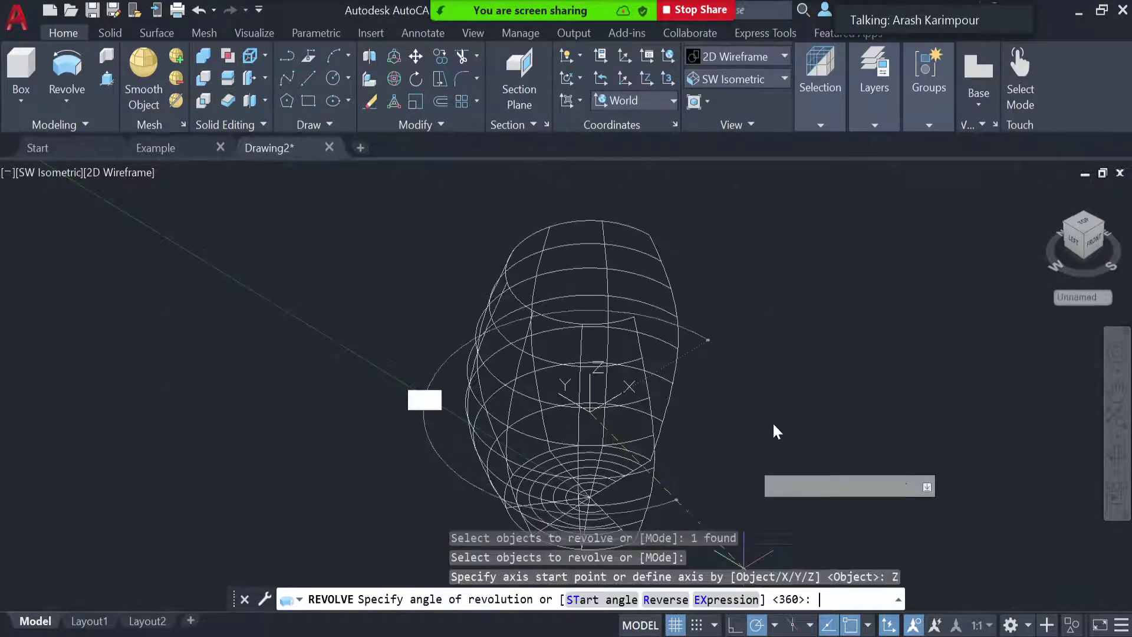
type("30")
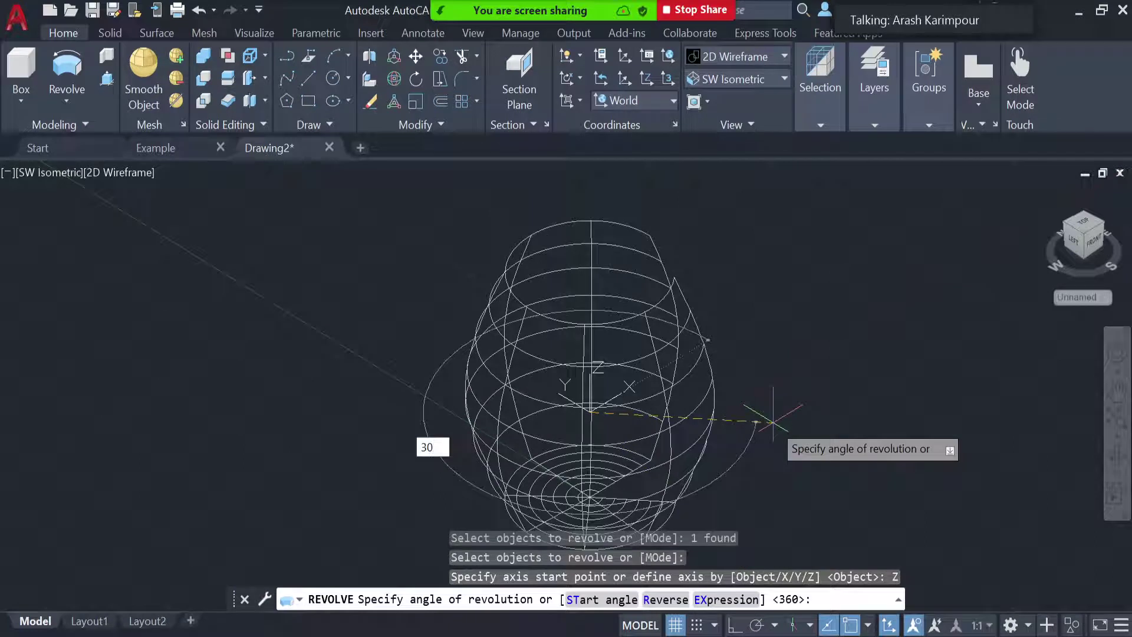
type("0")
key("Return")
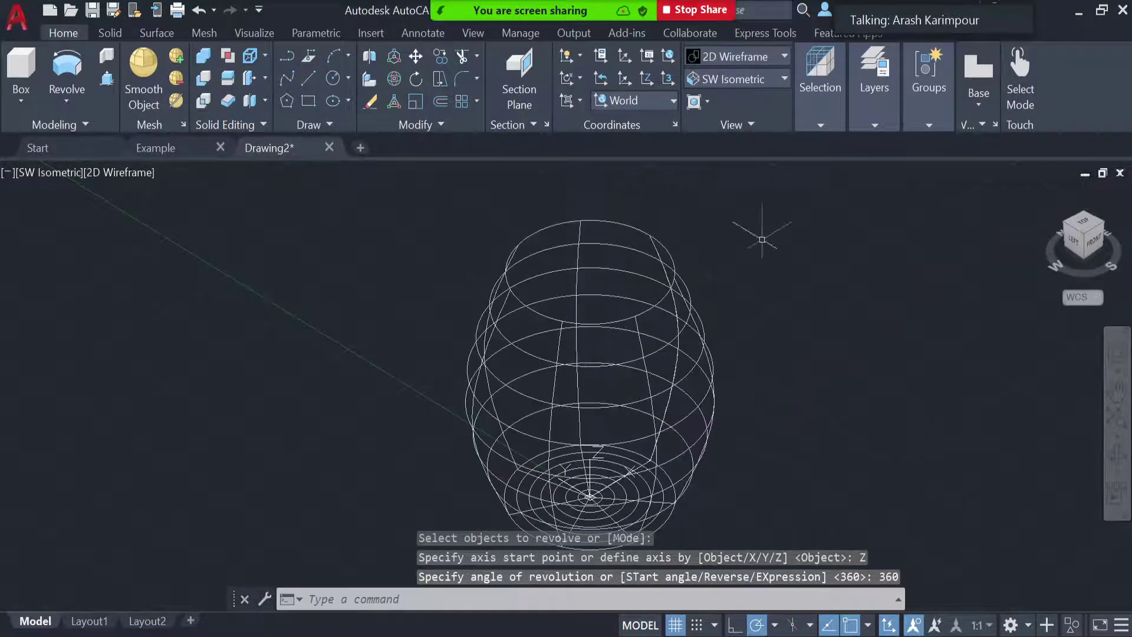
- Display the revolved vase in the Shades of Gray visual style
left_click(738, 79)
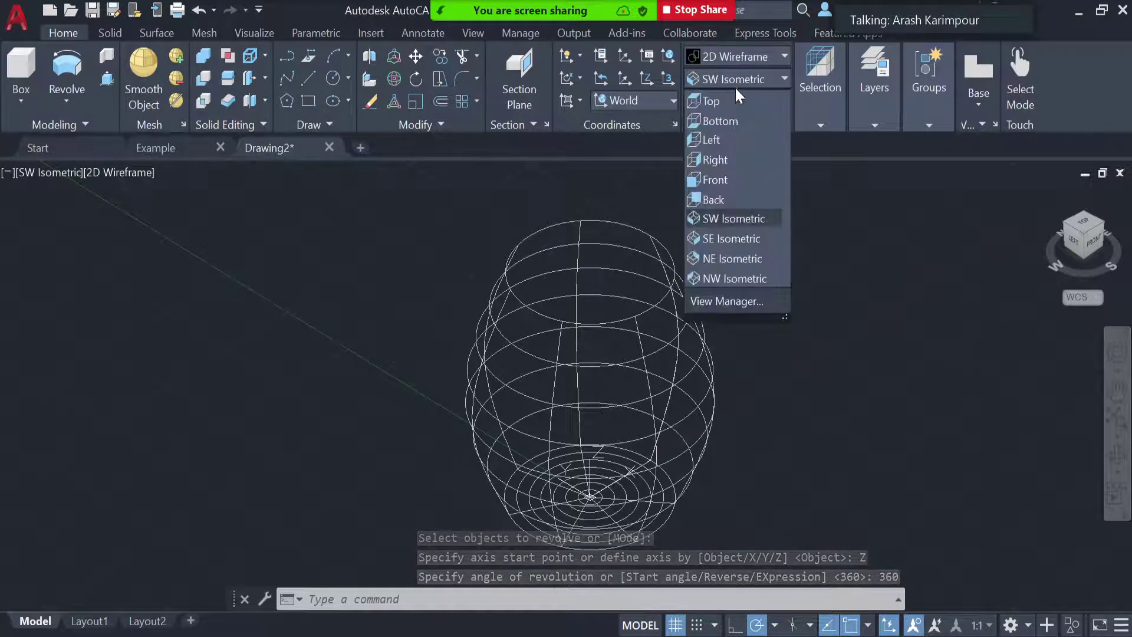
left_click(727, 57)
left_click(670, 159)
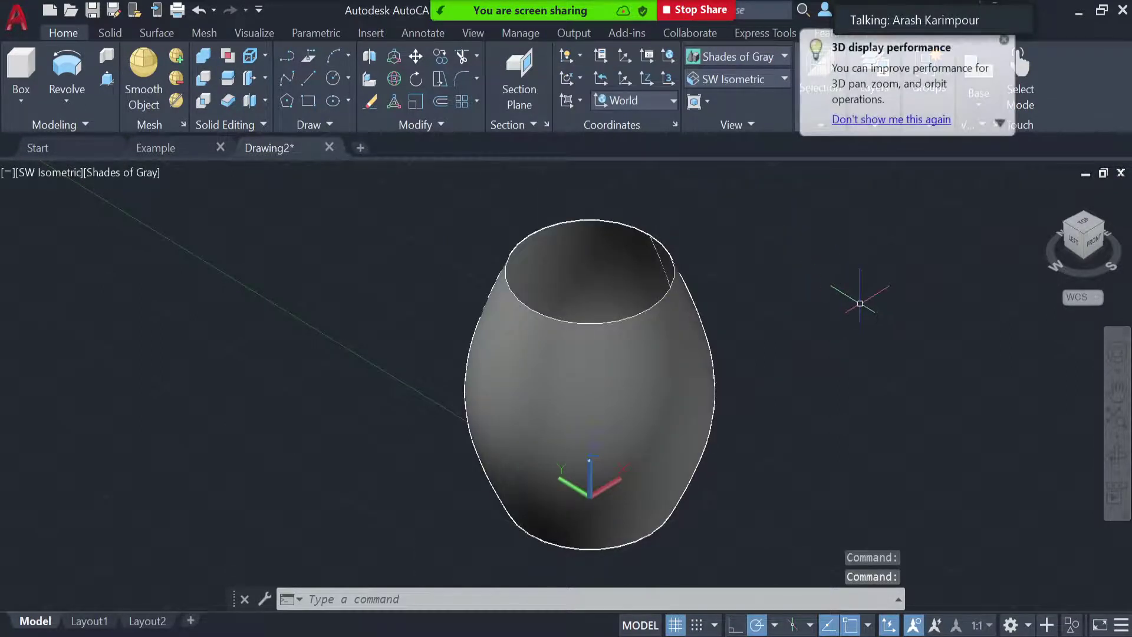
- Orbit to a side view of the vase and select its profile curve
left_click(1116, 455)
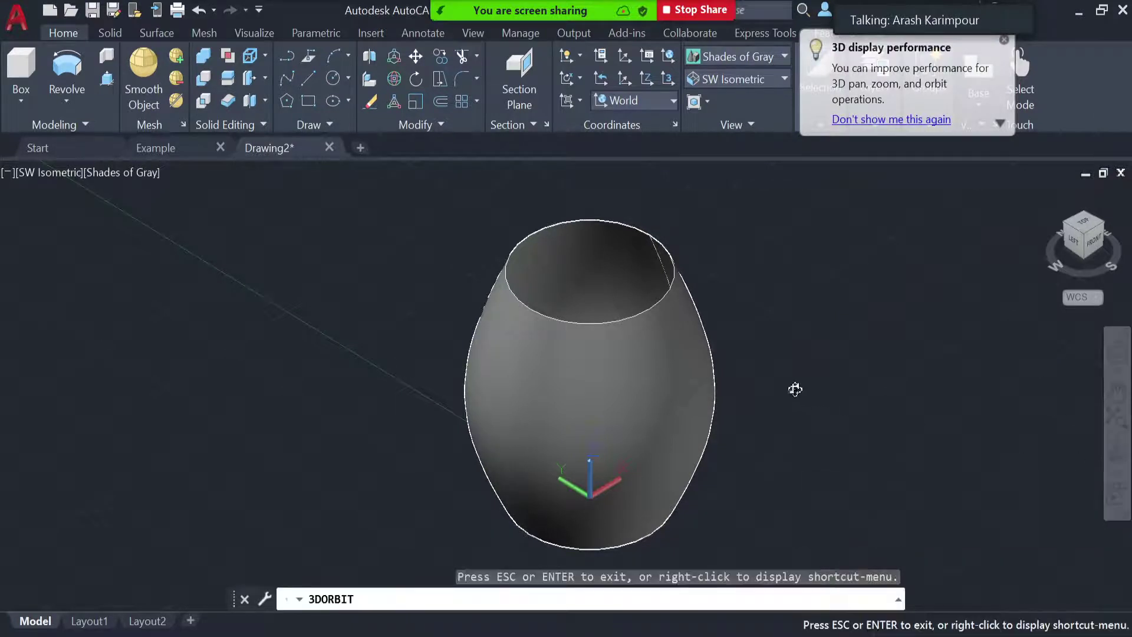
left_click_drag(773, 379, 609, 328)
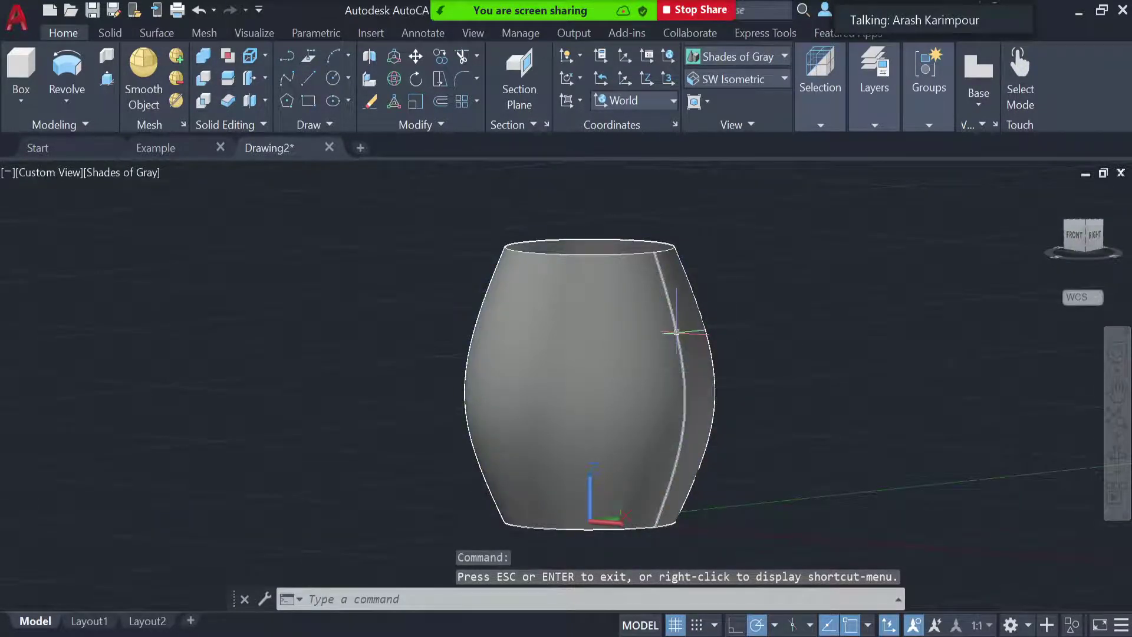
left_click(676, 332)
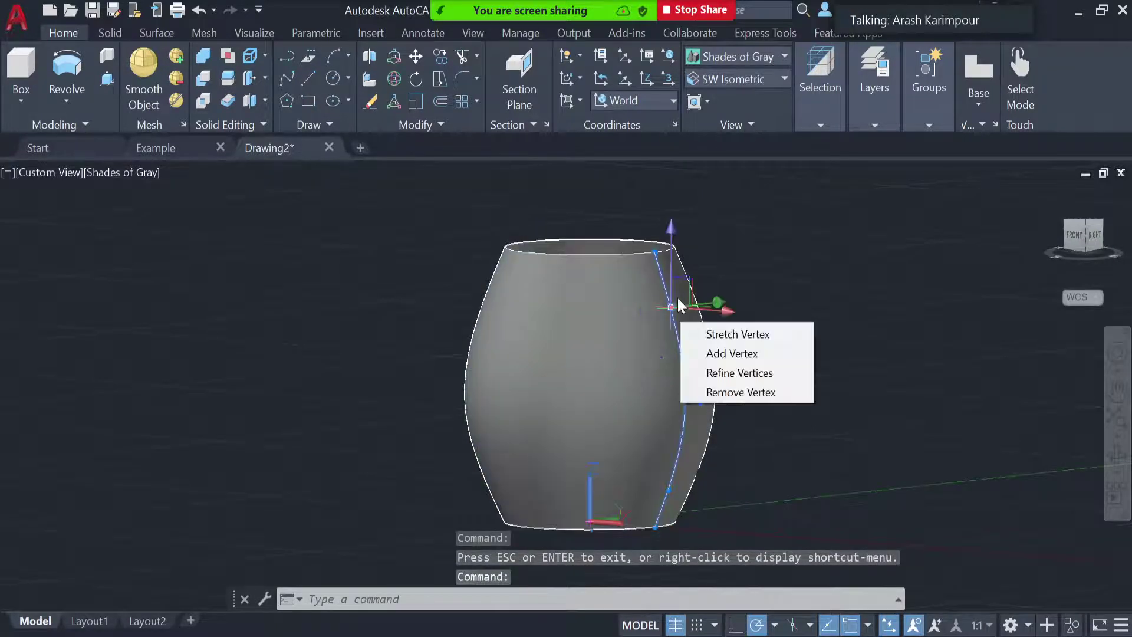
- Orbit around the profile, clear the selection, and tilt the vase to show its open top
left_click(672, 306)
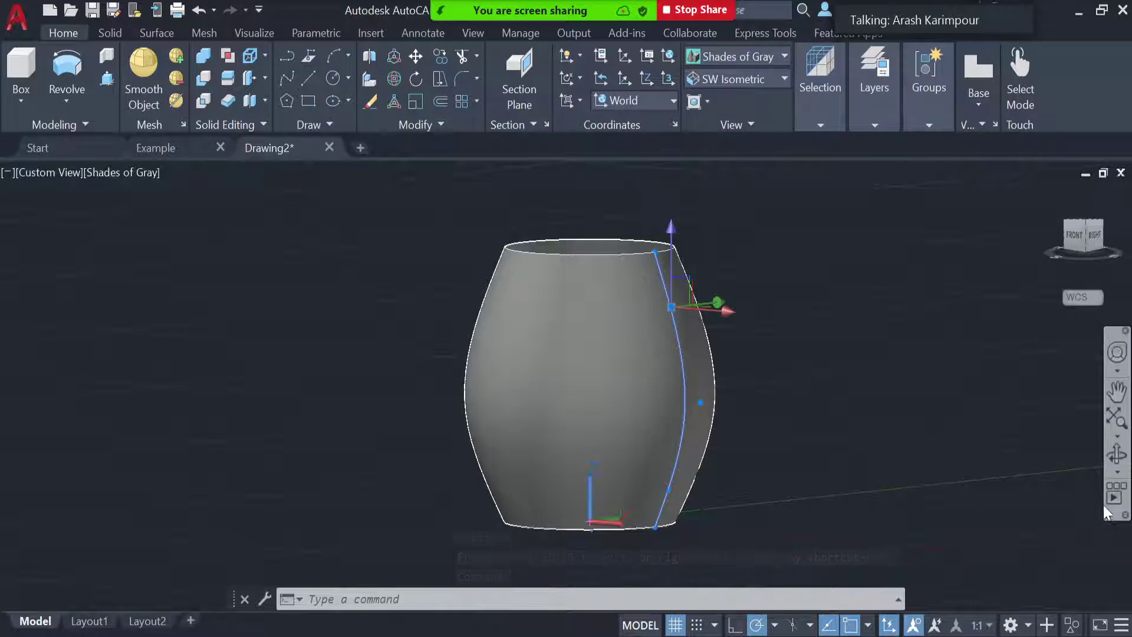
left_click(1117, 453)
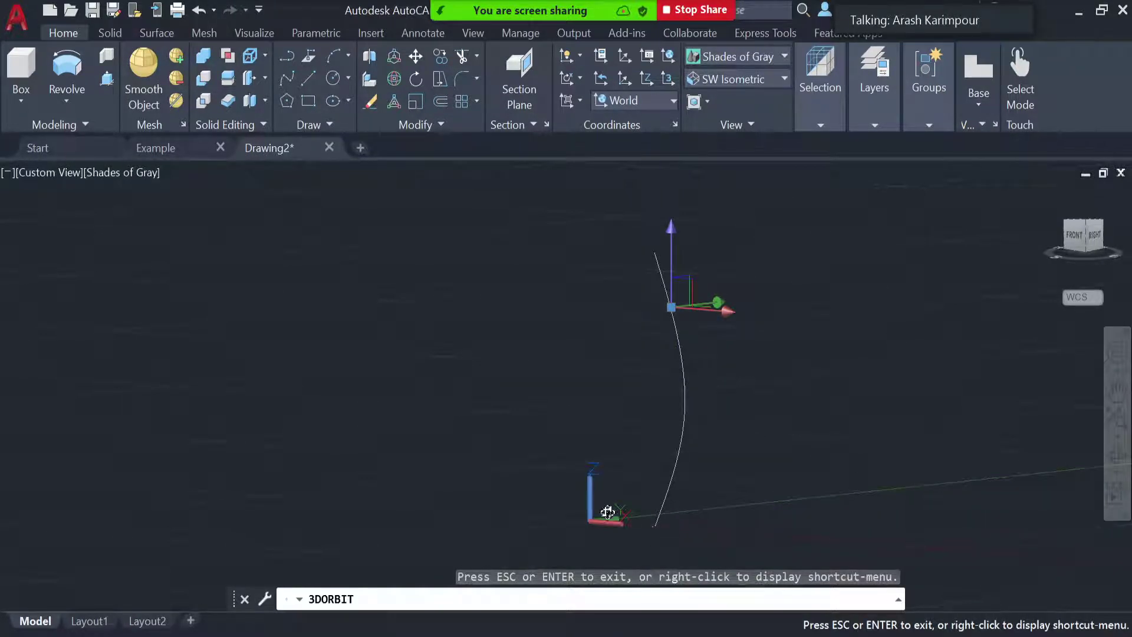
mouse_move(727, 485)
middle_mouse_down()
mouse_move(728, 511)
mouse_move(729, 464)
middle_mouse_up()
mouse_move(725, 452)
left_mouse_down()
mouse_move(735, 412)
mouse_move(769, 408)
left_mouse_up()
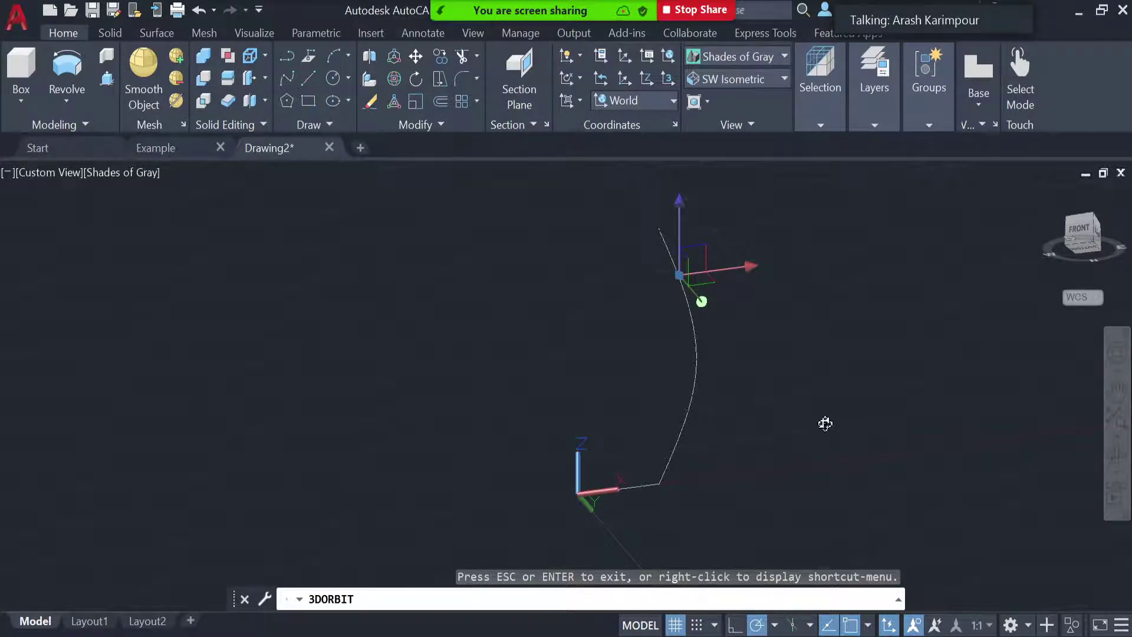
key("Escape")
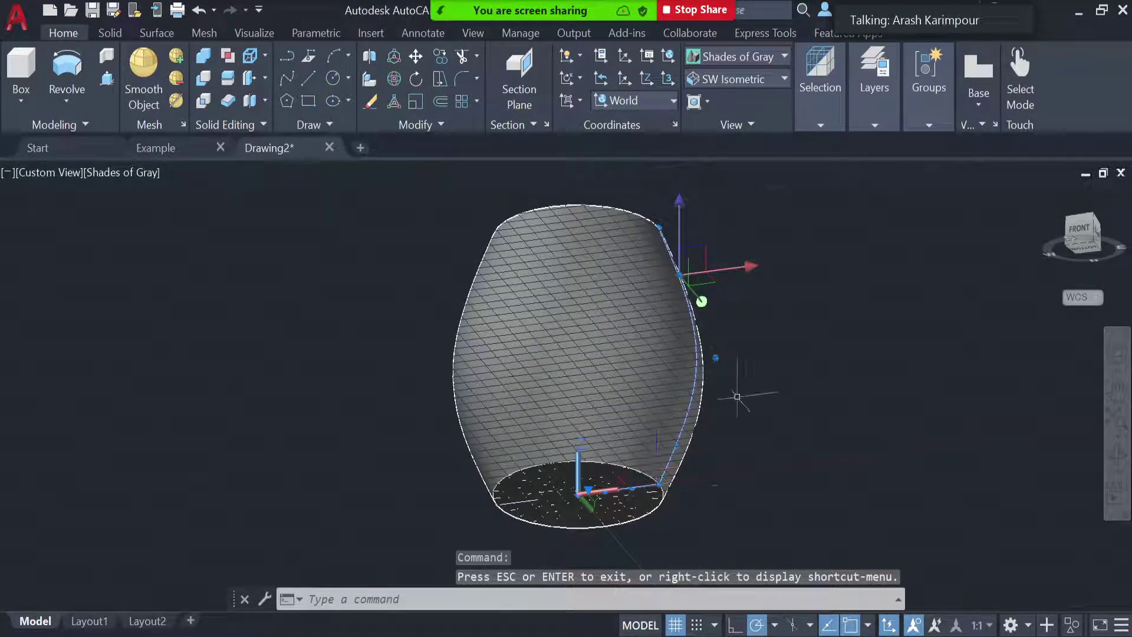
key("Escape")
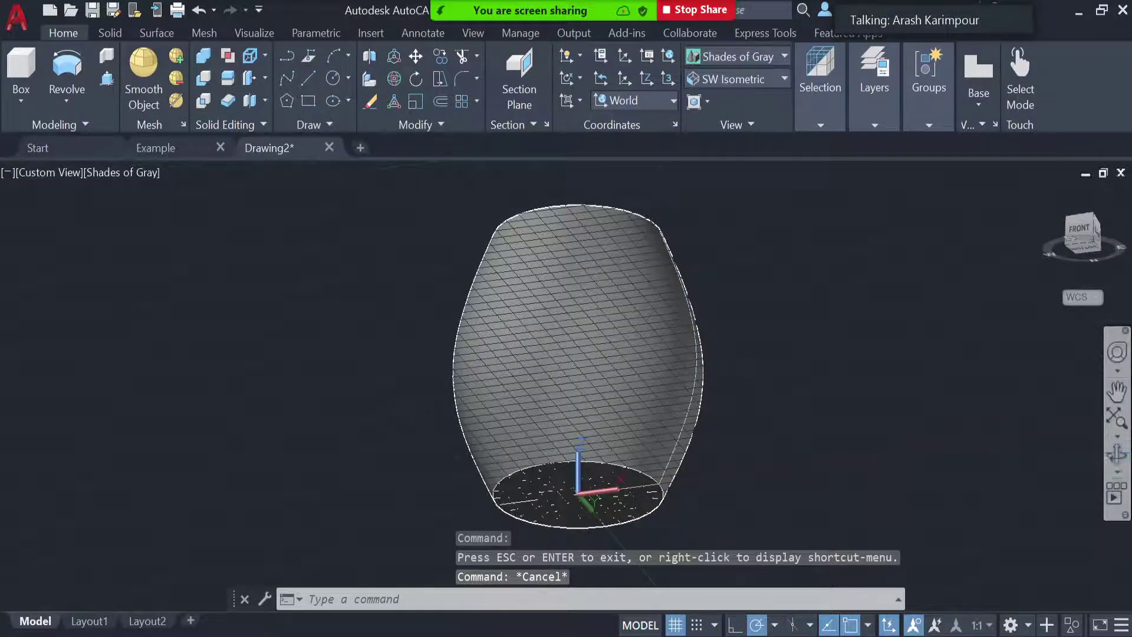
left_click(1116, 453)
left_click_drag(804, 362, 760, 503)
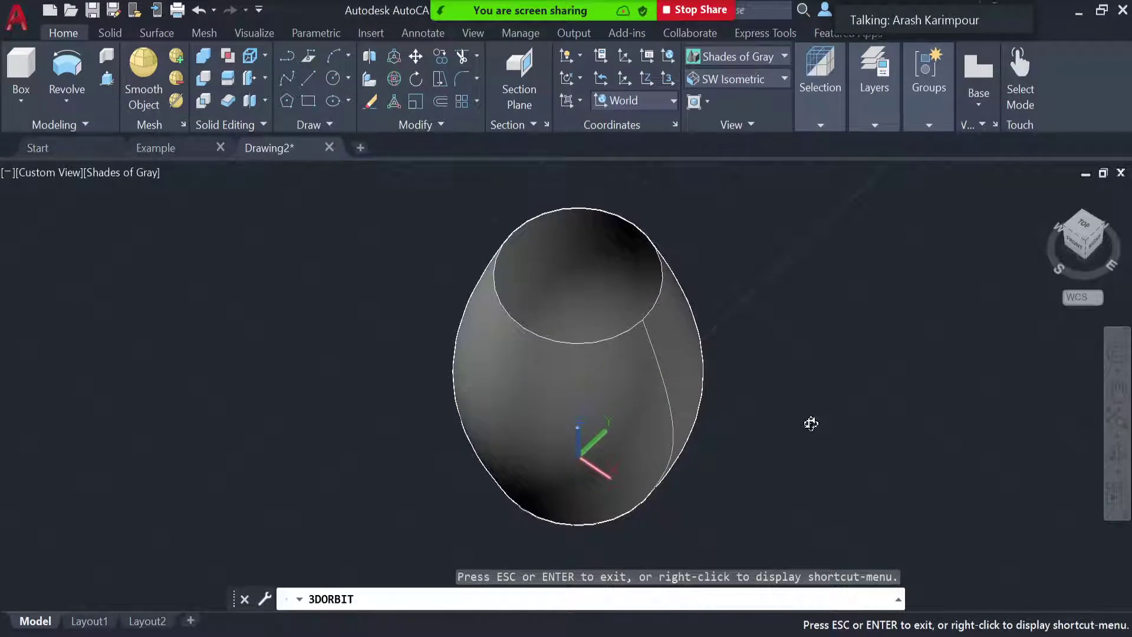
key("Escape")
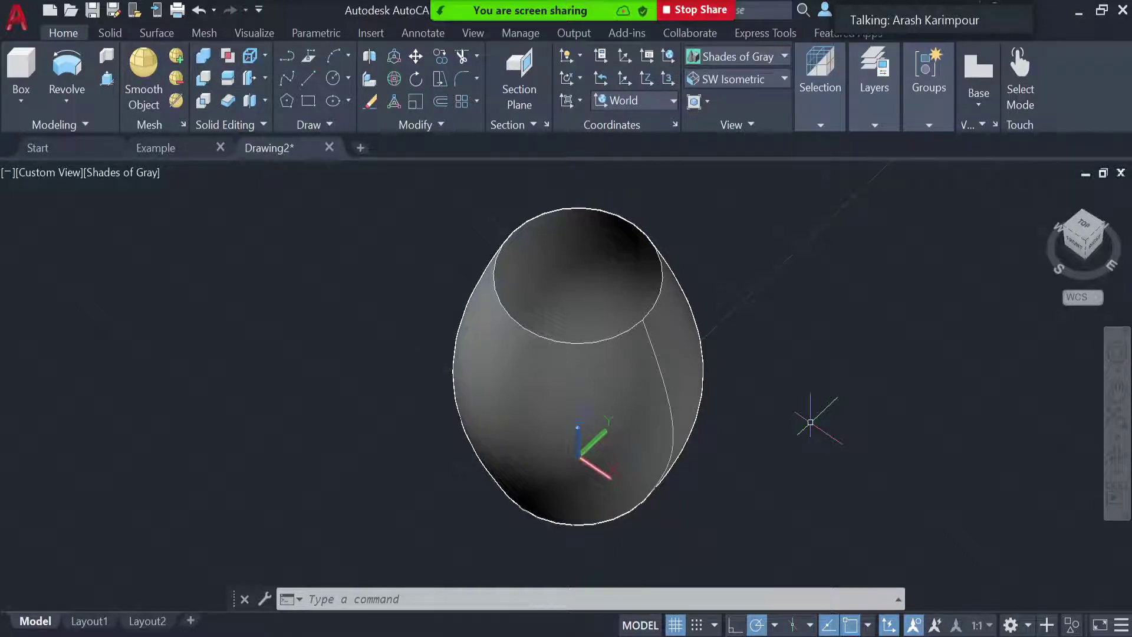
- Erase everything in the drawing and return to the Front view via SW Isometric
key("ctrl+a")
key("Delete")
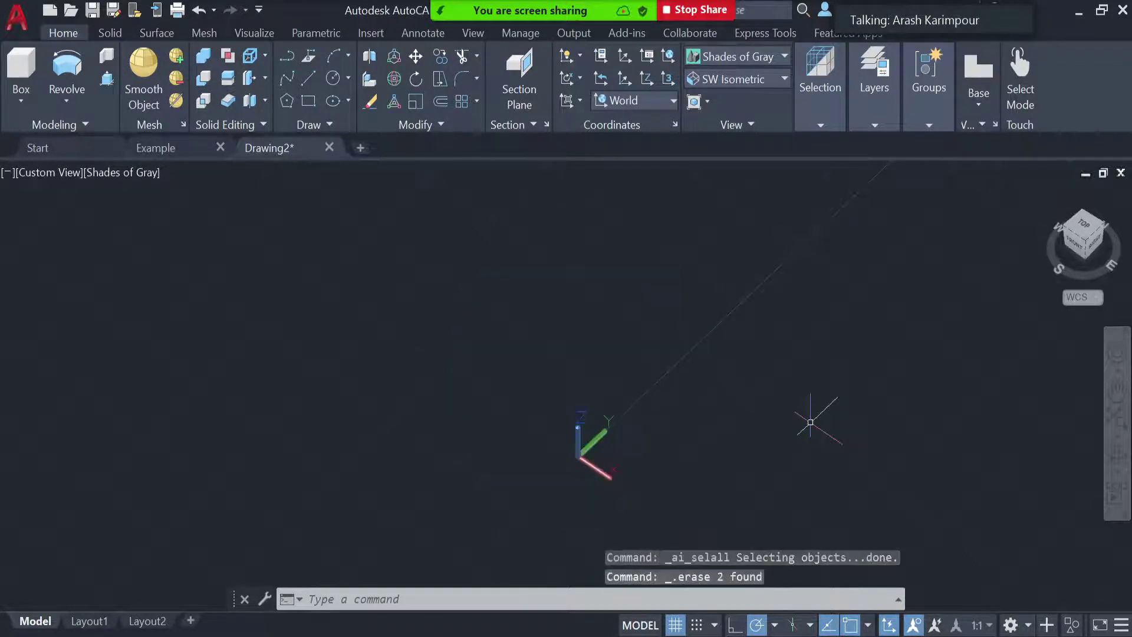
left_click(743, 80)
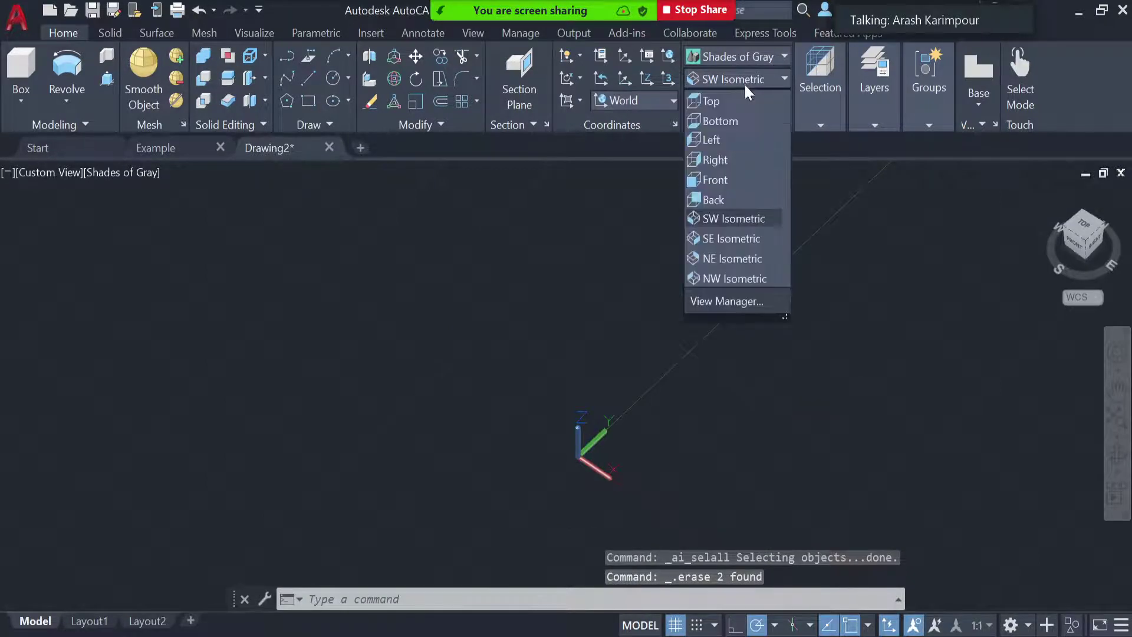
left_click(737, 220)
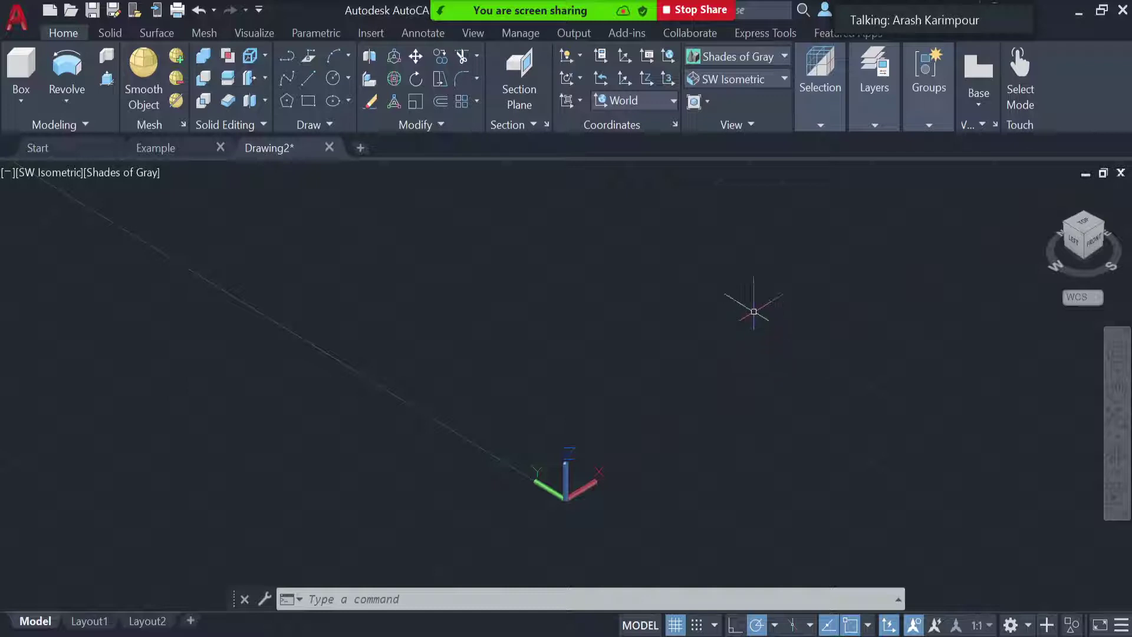
left_click(733, 79)
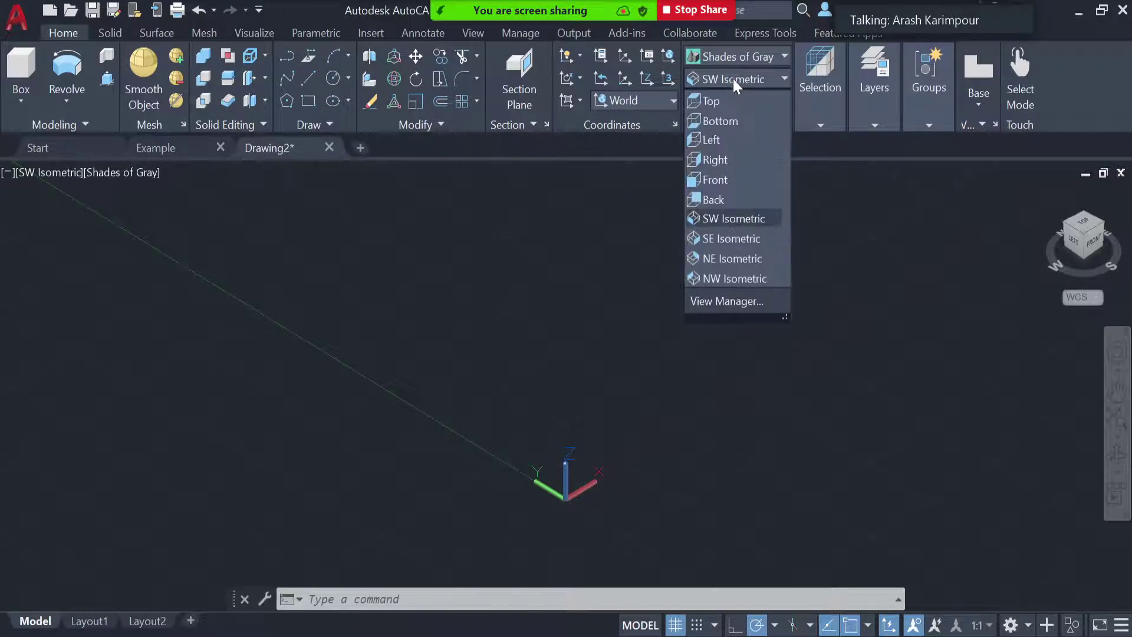
left_click(734, 179)
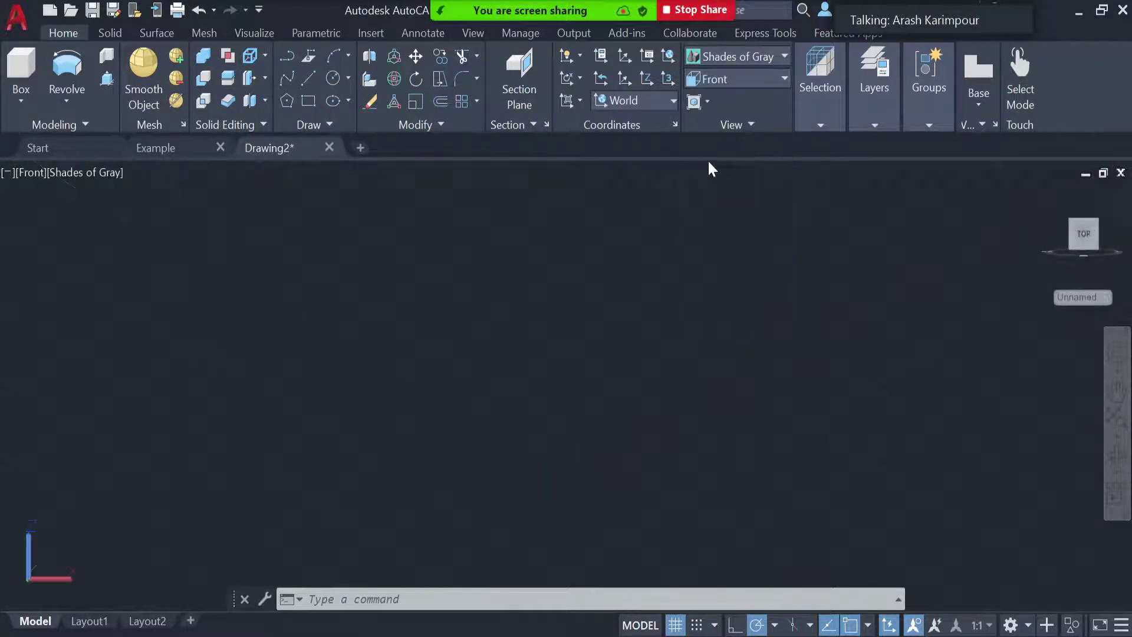
left_click(725, 55)
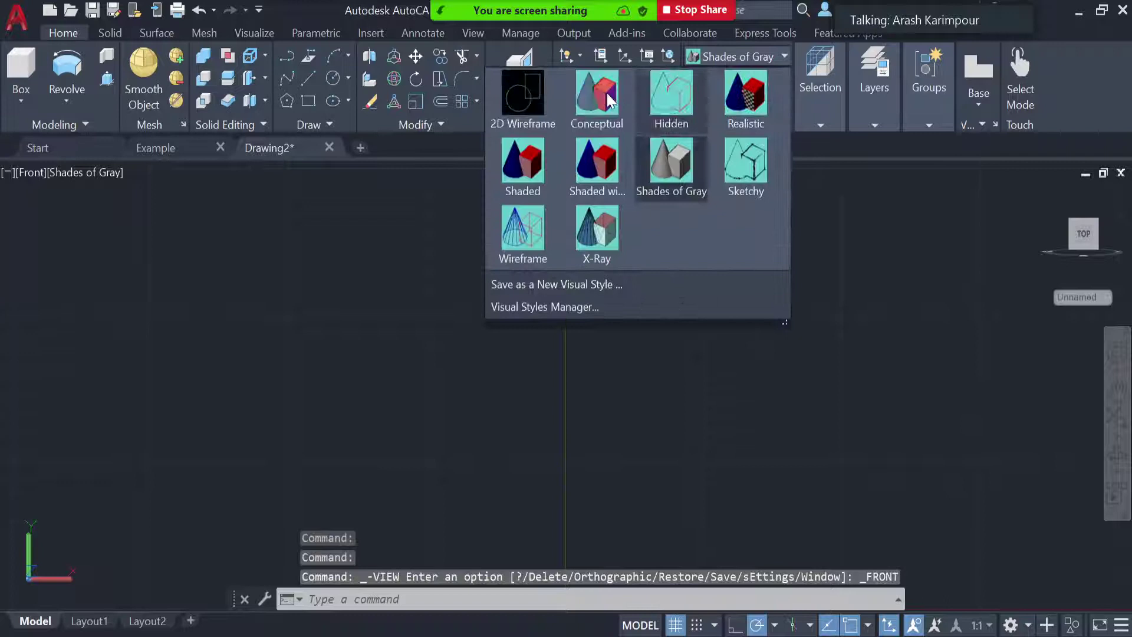
- Set the empty Front view's visual style to 2D Wireframe
left_click(526, 94)
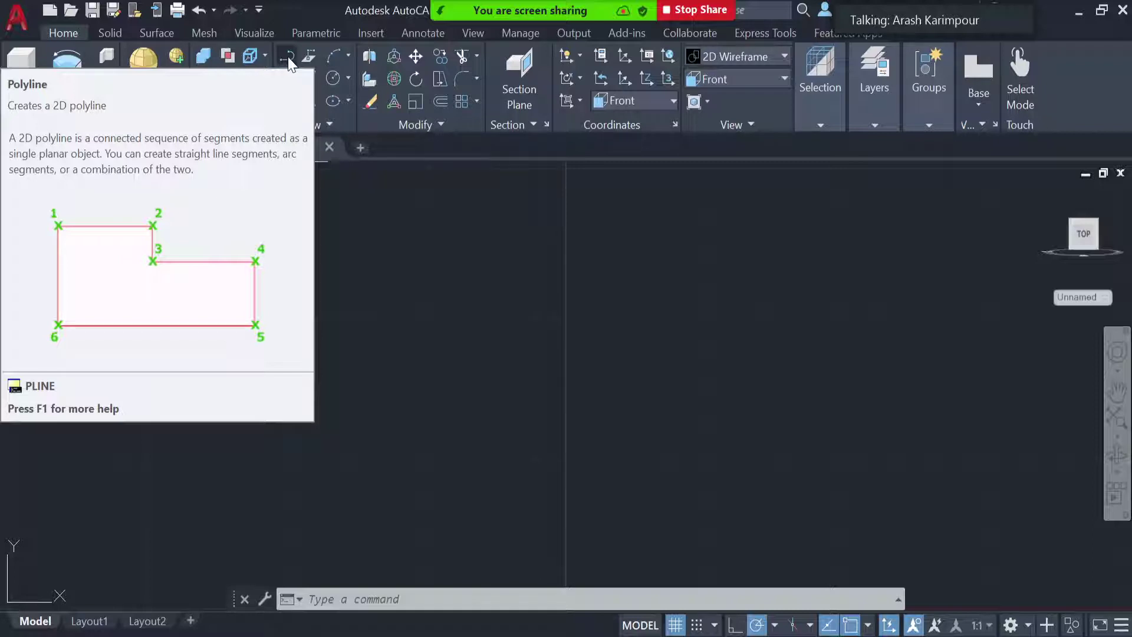
- Start a polyline at the origin, 0,0
left_click(287, 56)
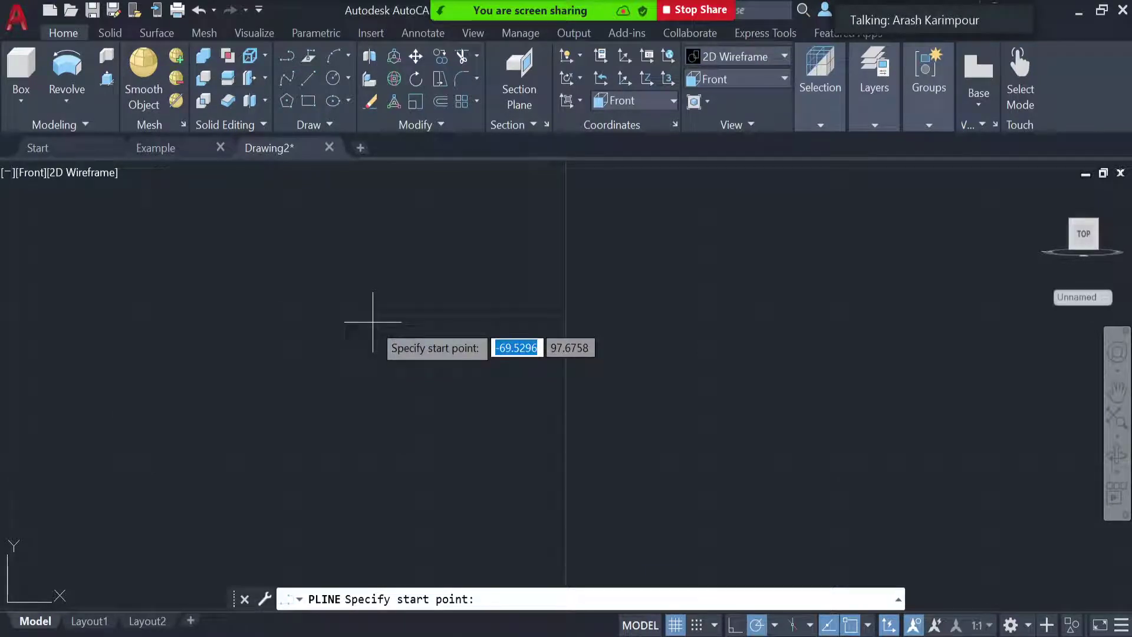
type("0")
key("Tab")
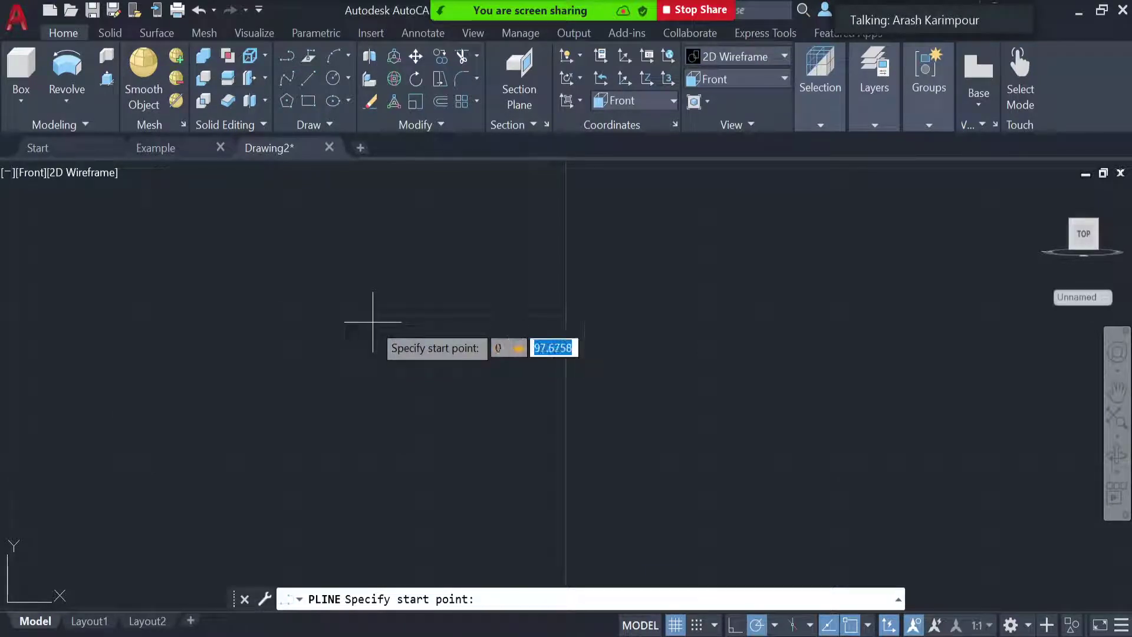
type("0")
key("Return")
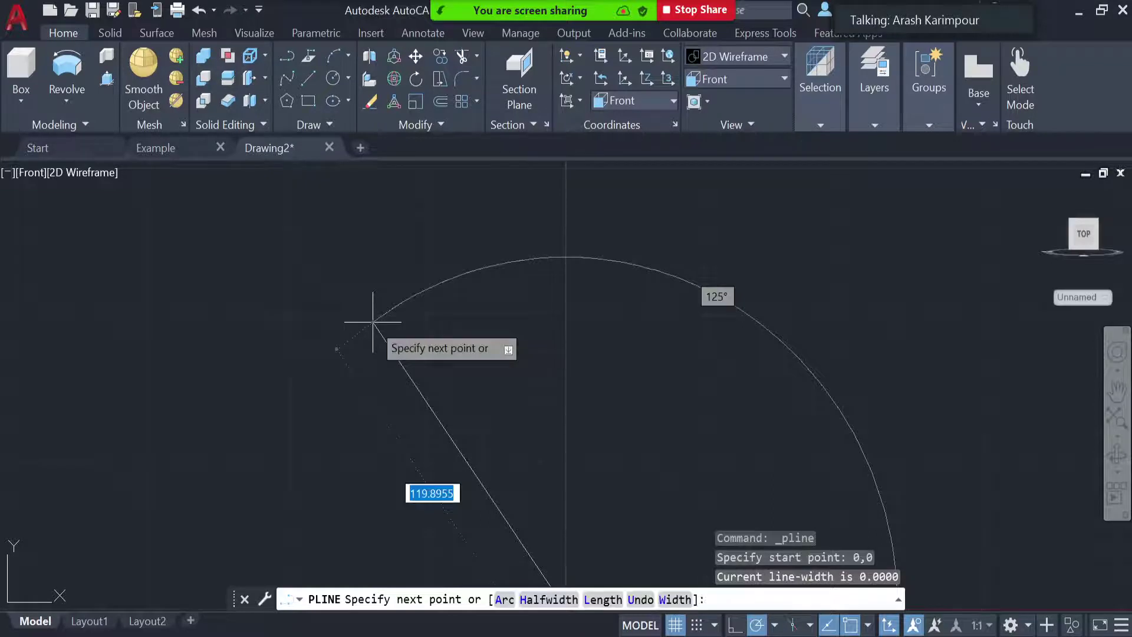
scroll(875, 337, "down", 2)
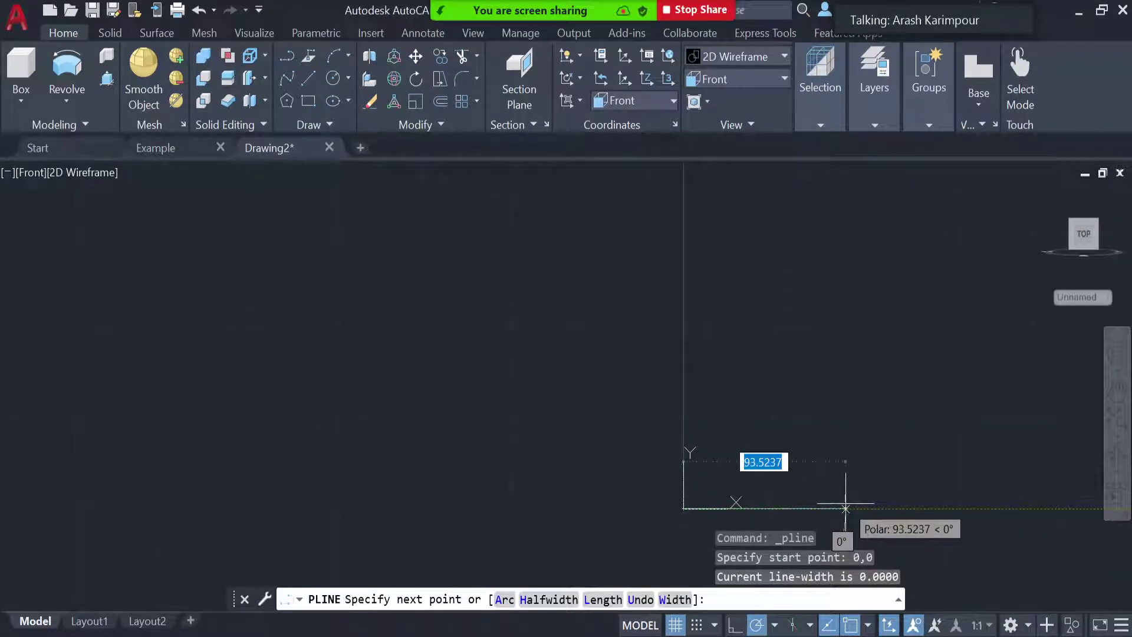
- Draw a 100 base and four 50-unit steps, close the polyline, and select it
type("100")
key("Return")
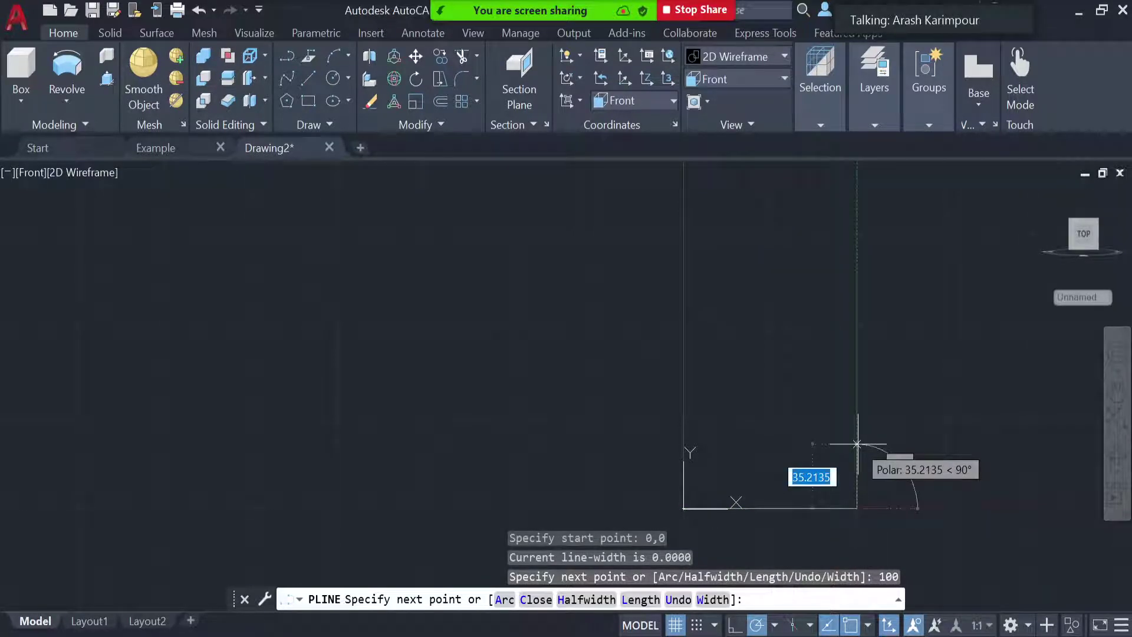
type("50")
key("Return")
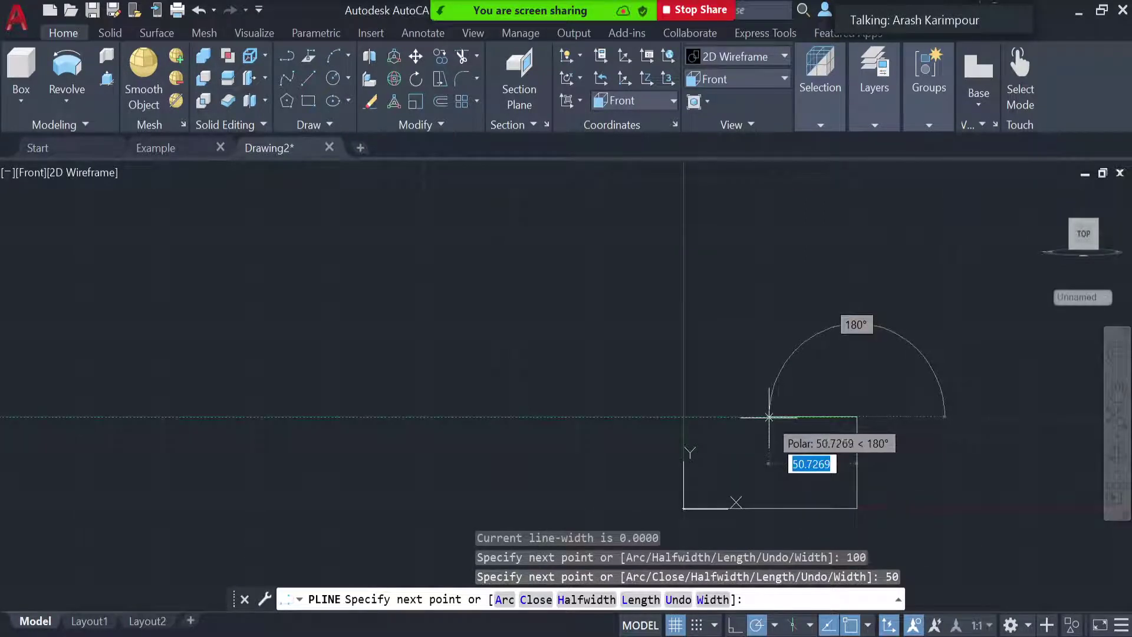
type("50")
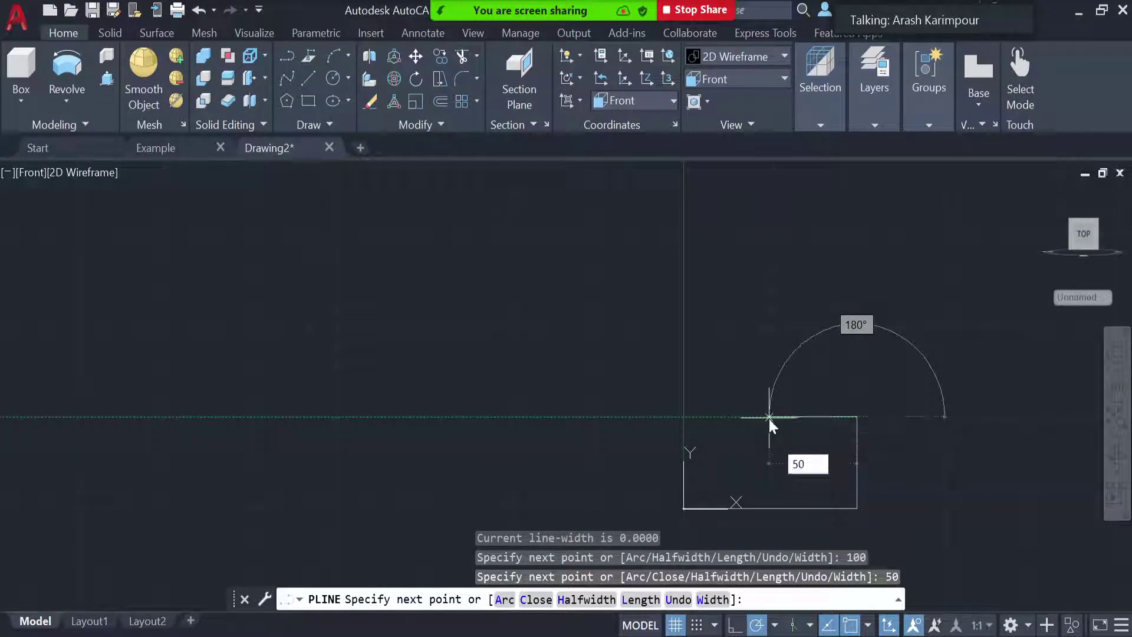
key("Return")
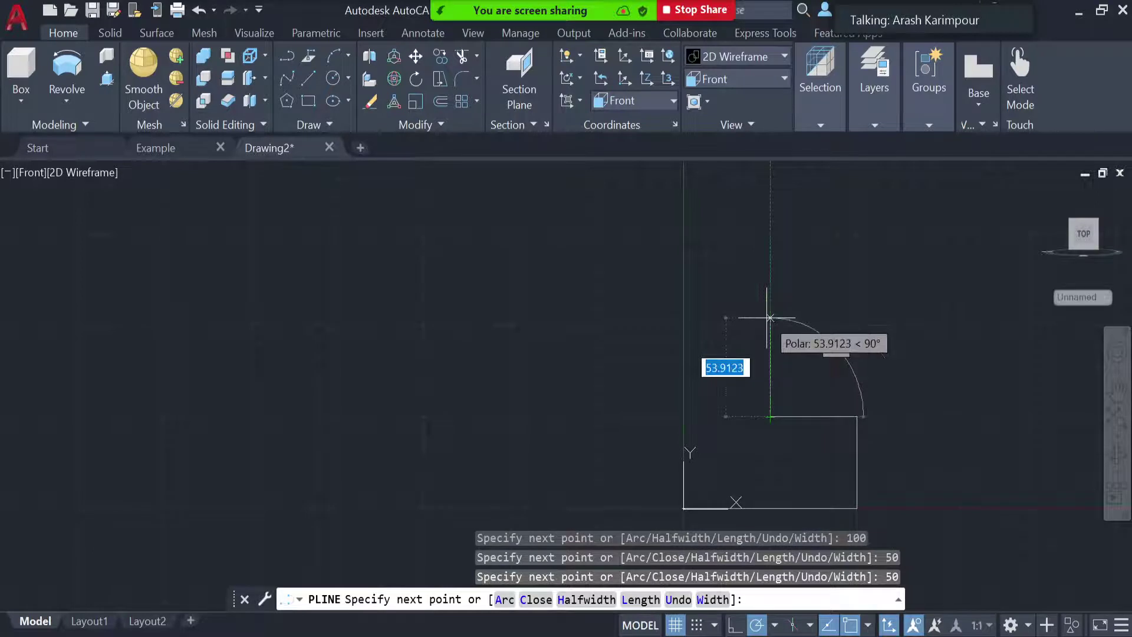
type("50")
key("Return")
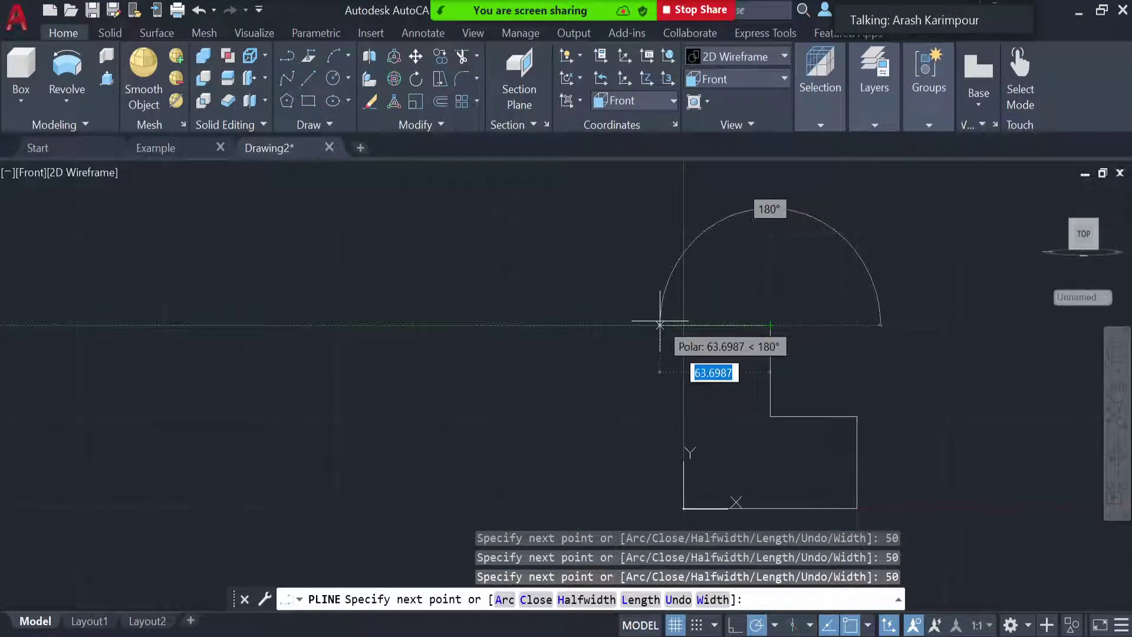
type("50")
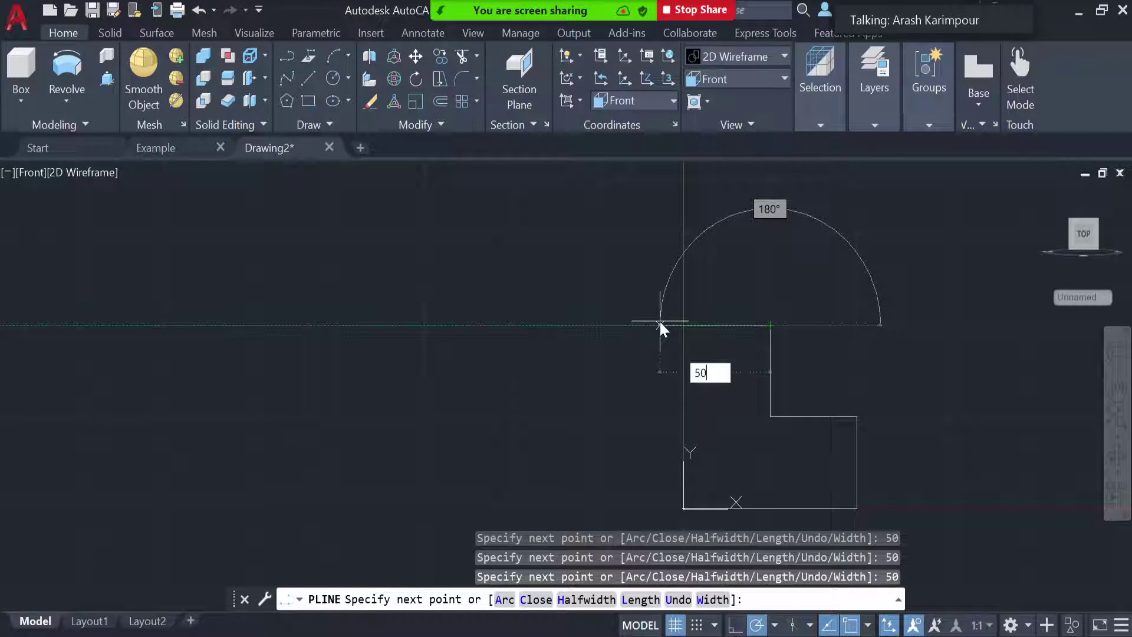
key("Return")
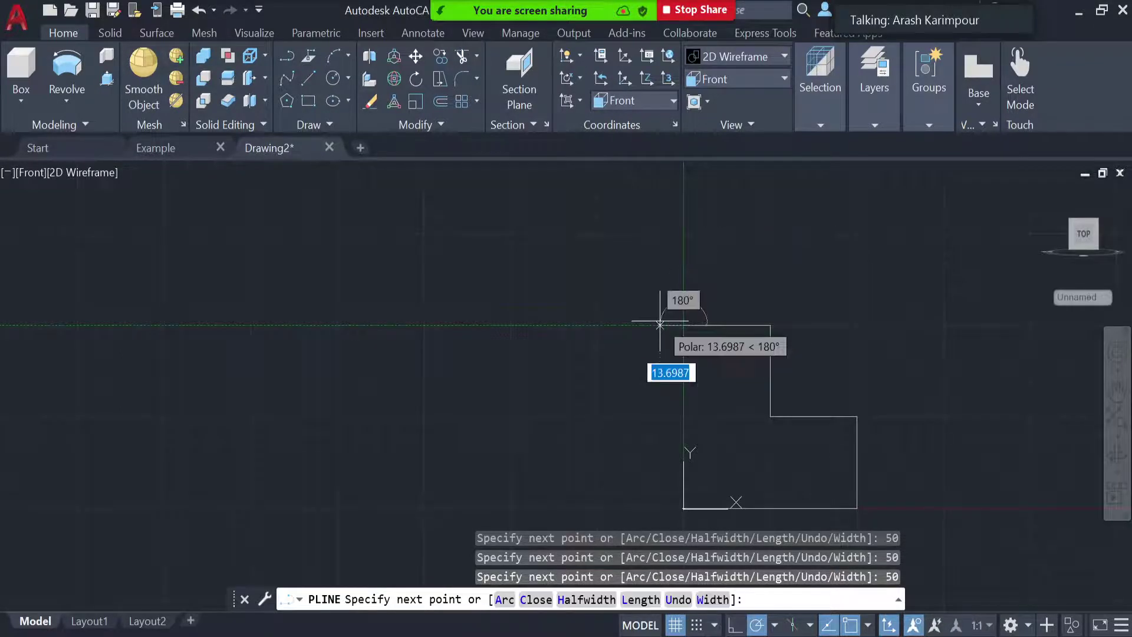
left_click(535, 599)
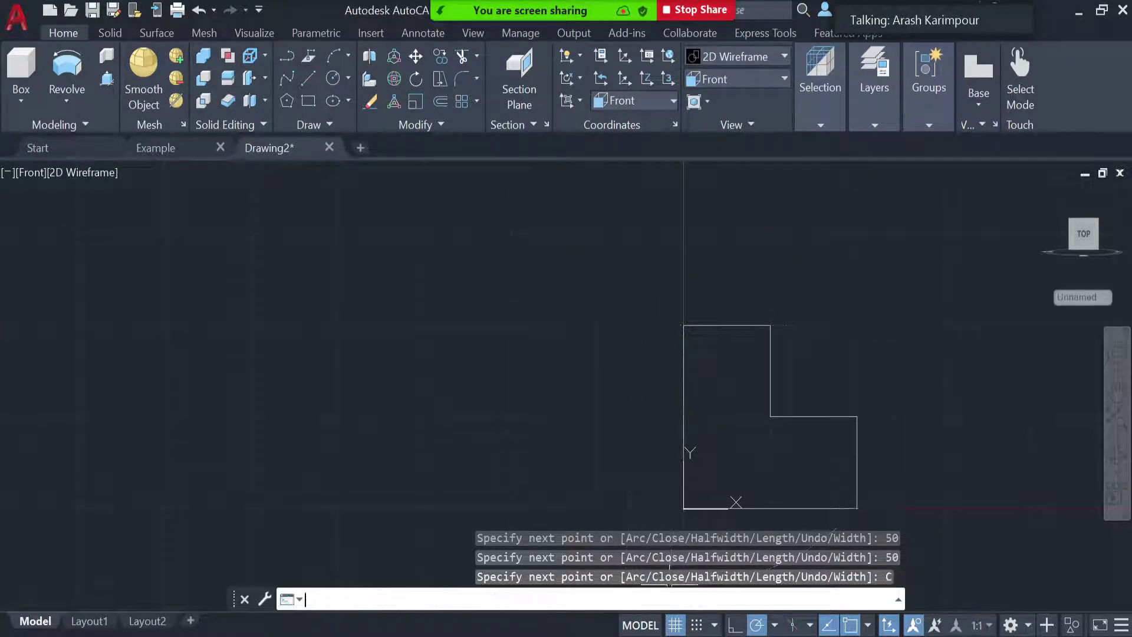
left_click(835, 416)
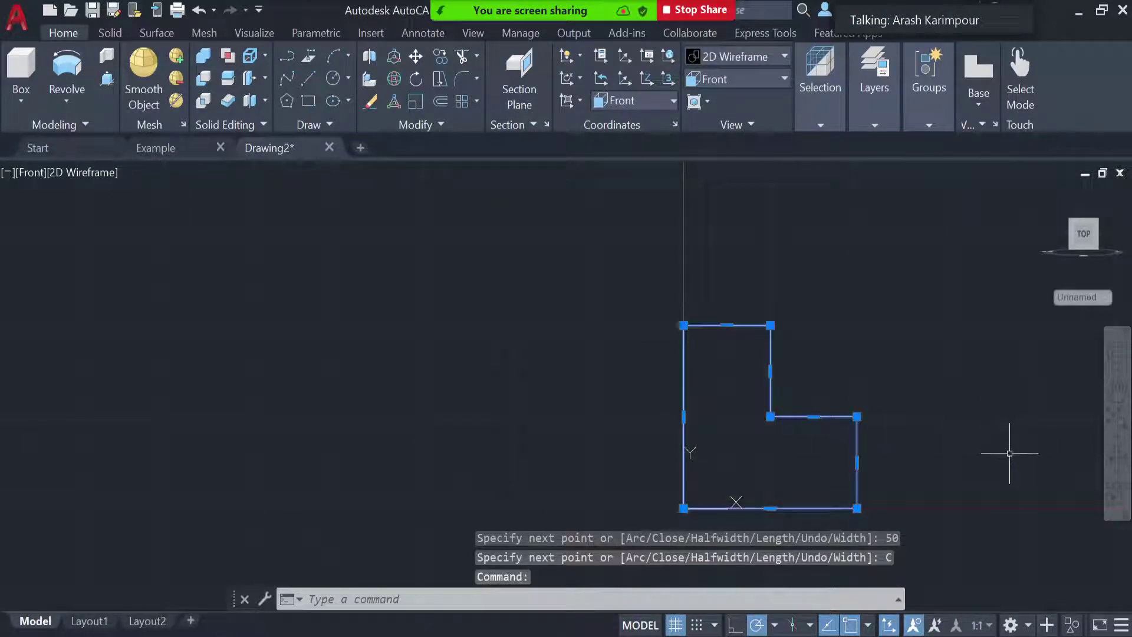
scroll(1009, 455, "up", 2)
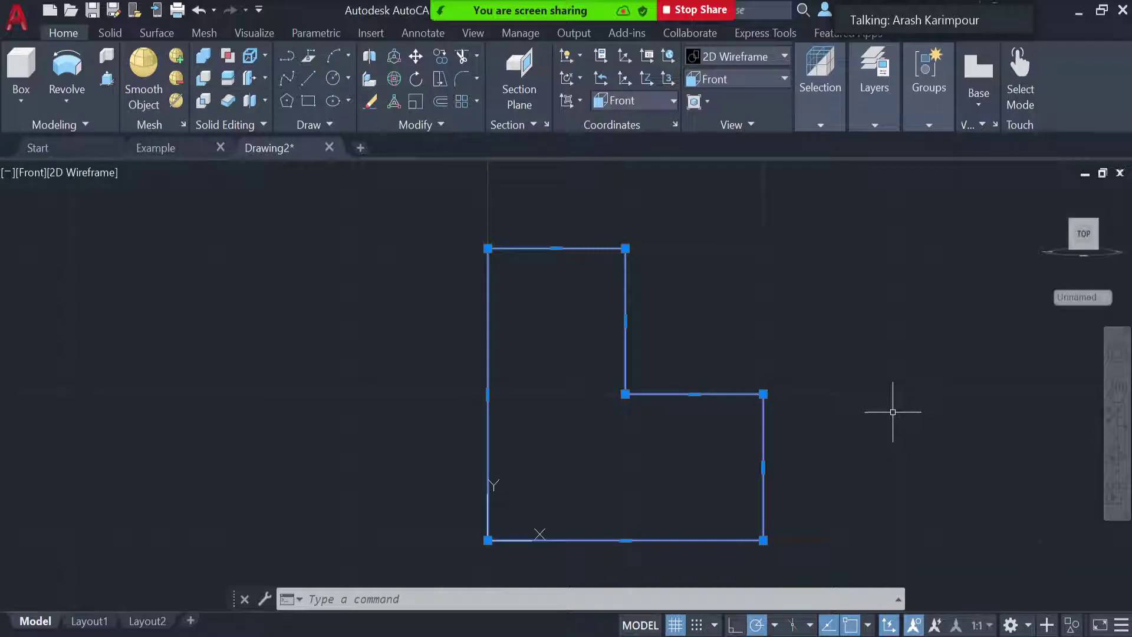
- Switch to the SW Isometric view and set the UCS to World
left_click(748, 79)
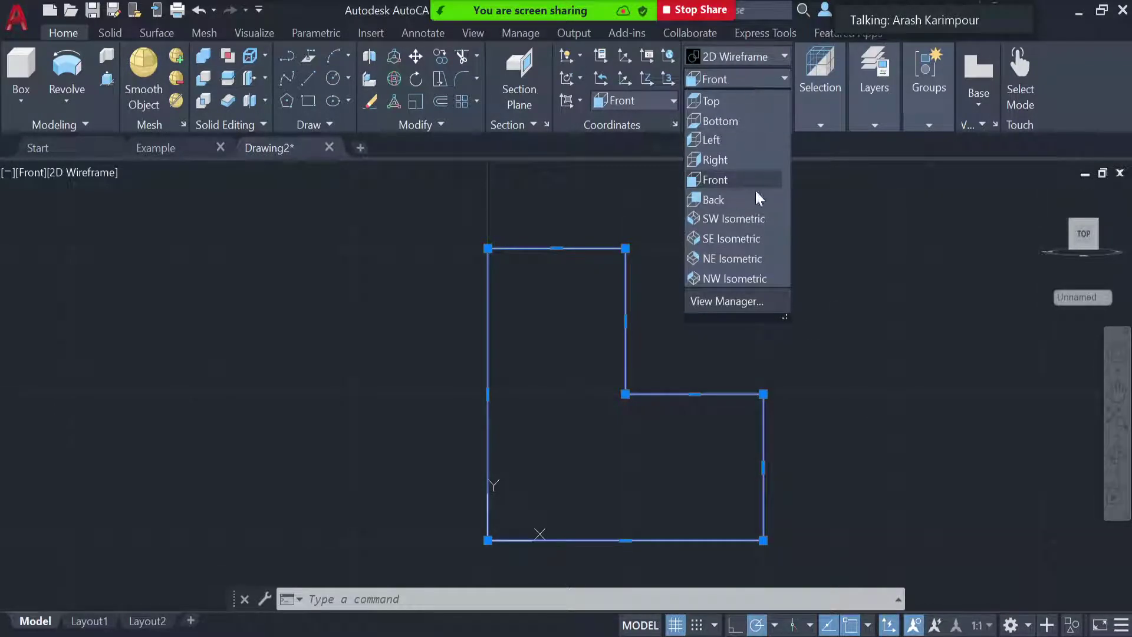
left_click(737, 220)
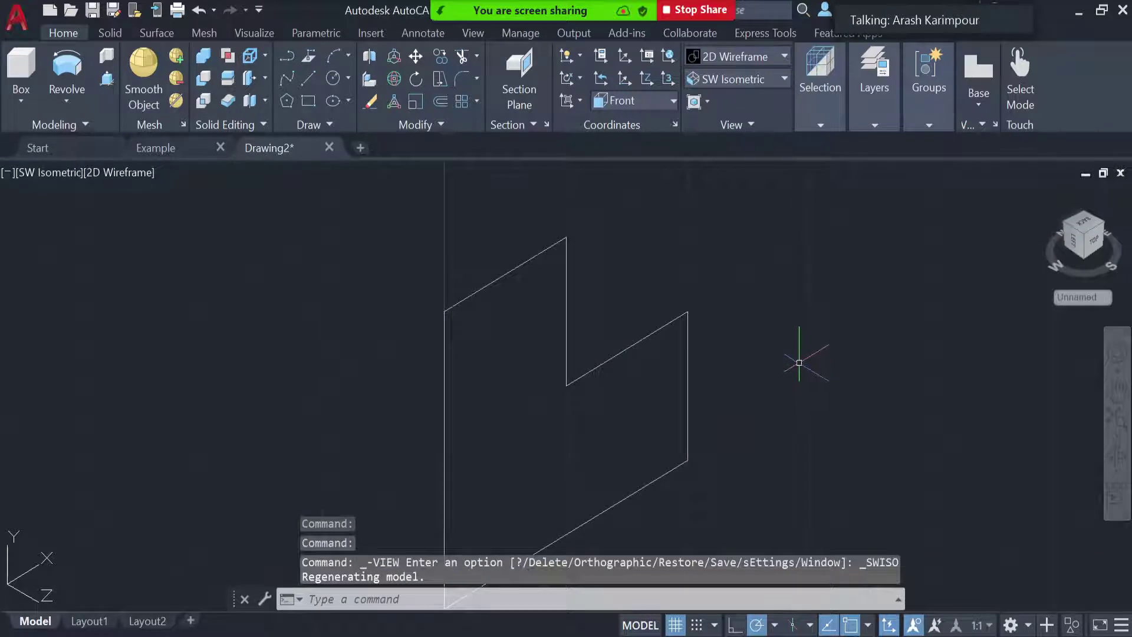
scroll(799, 362, "down", 4)
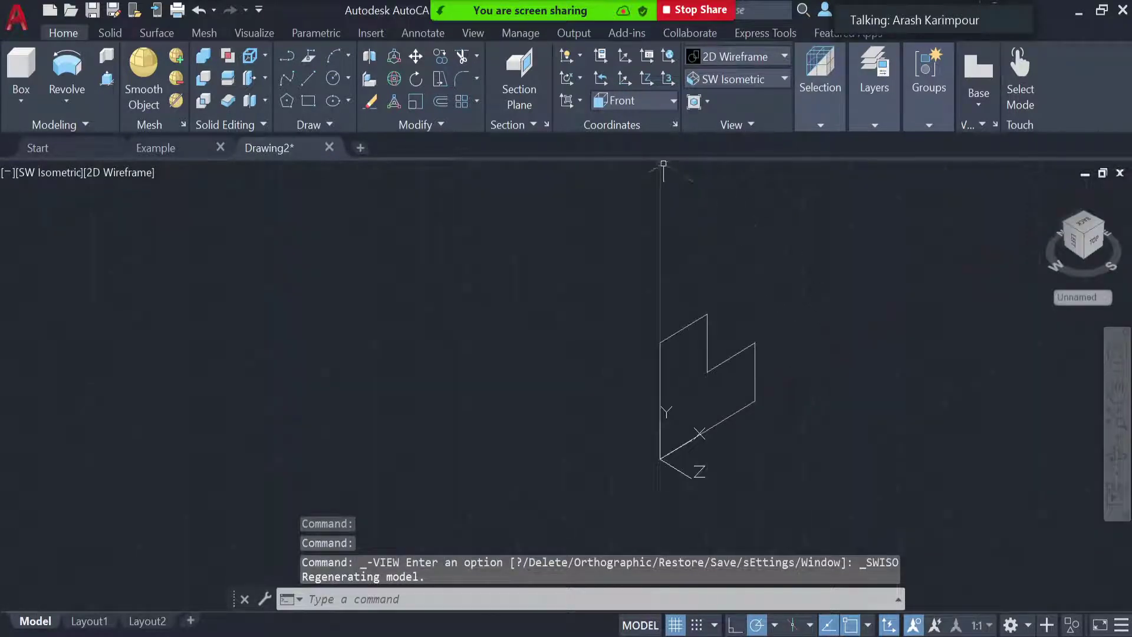
left_click(640, 98)
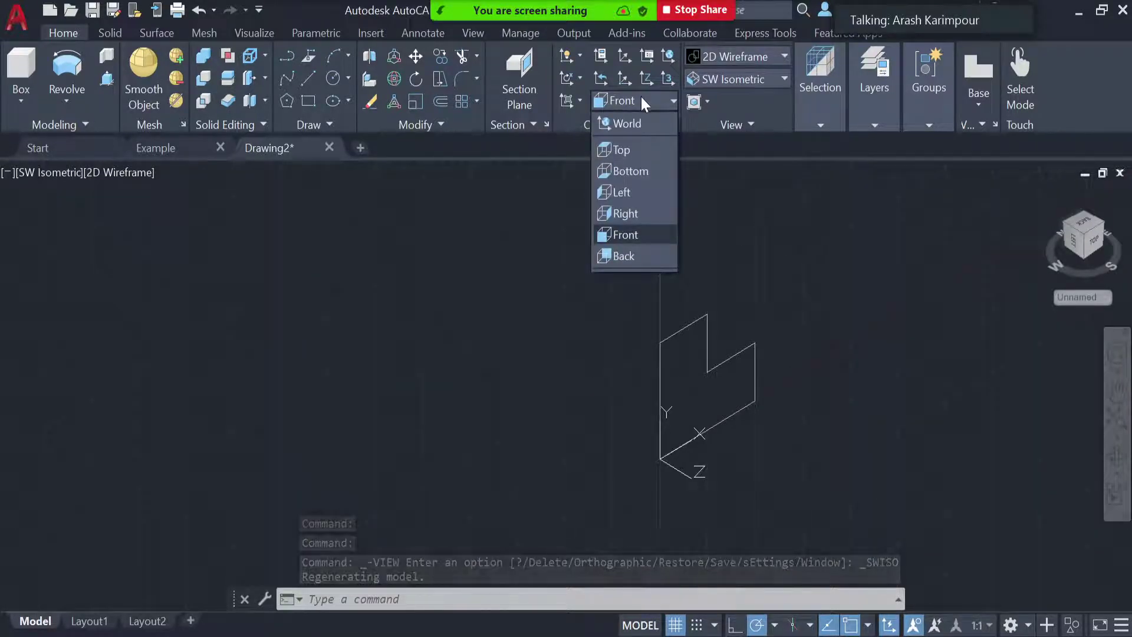
left_click(638, 122)
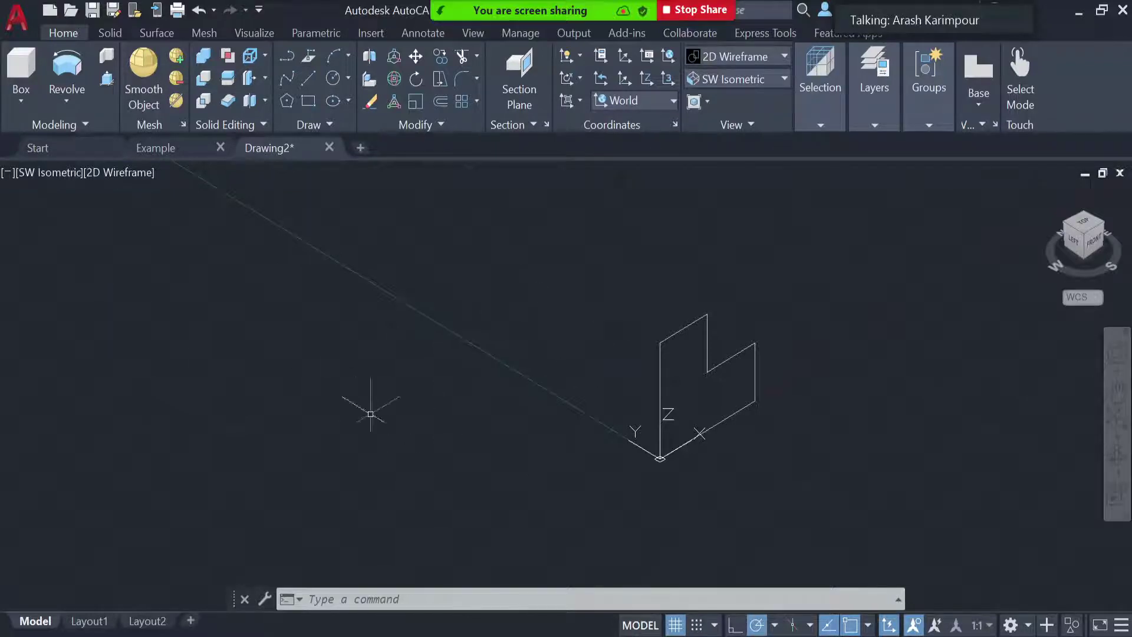
- Cancel an accidental Extrude, then start Revolve from the Modeling list
left_click(67, 102)
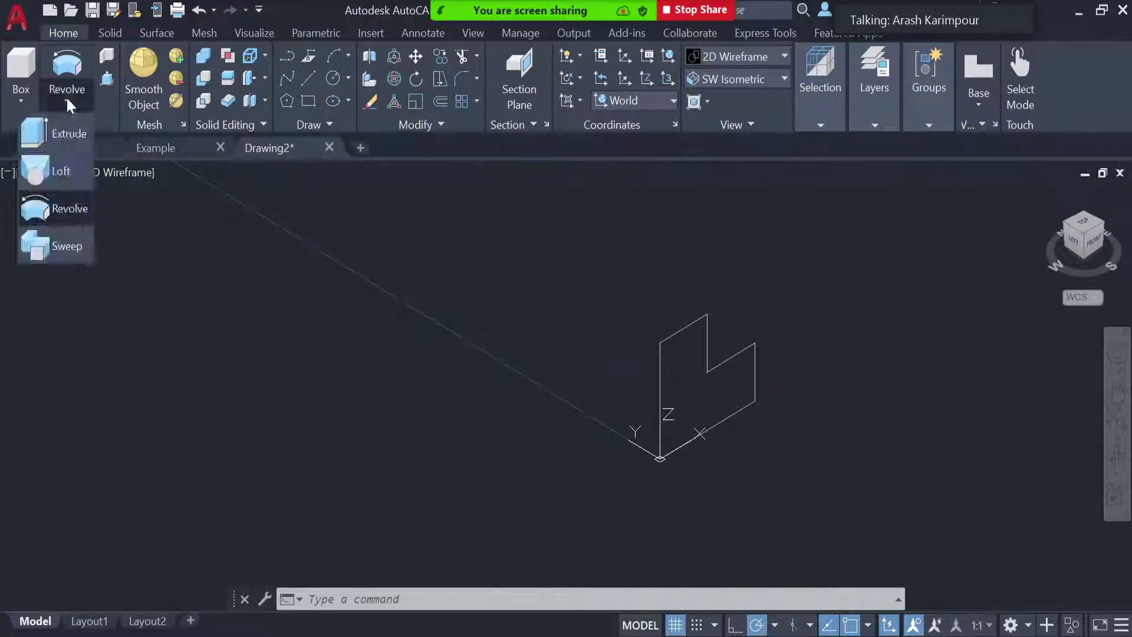
left_click(55, 131)
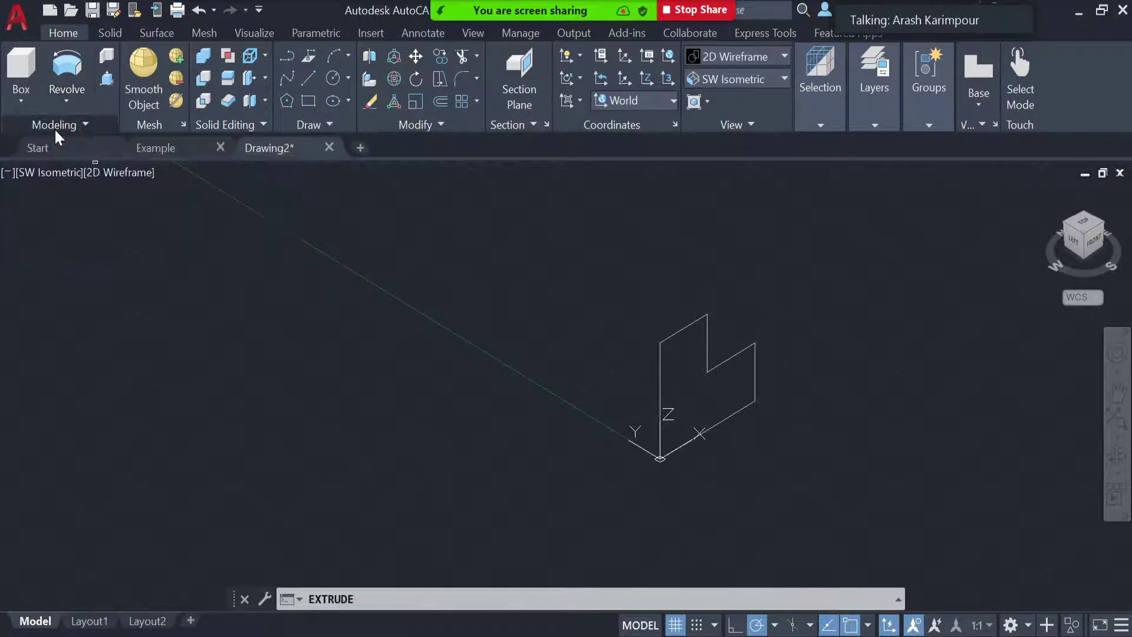
key("Escape")
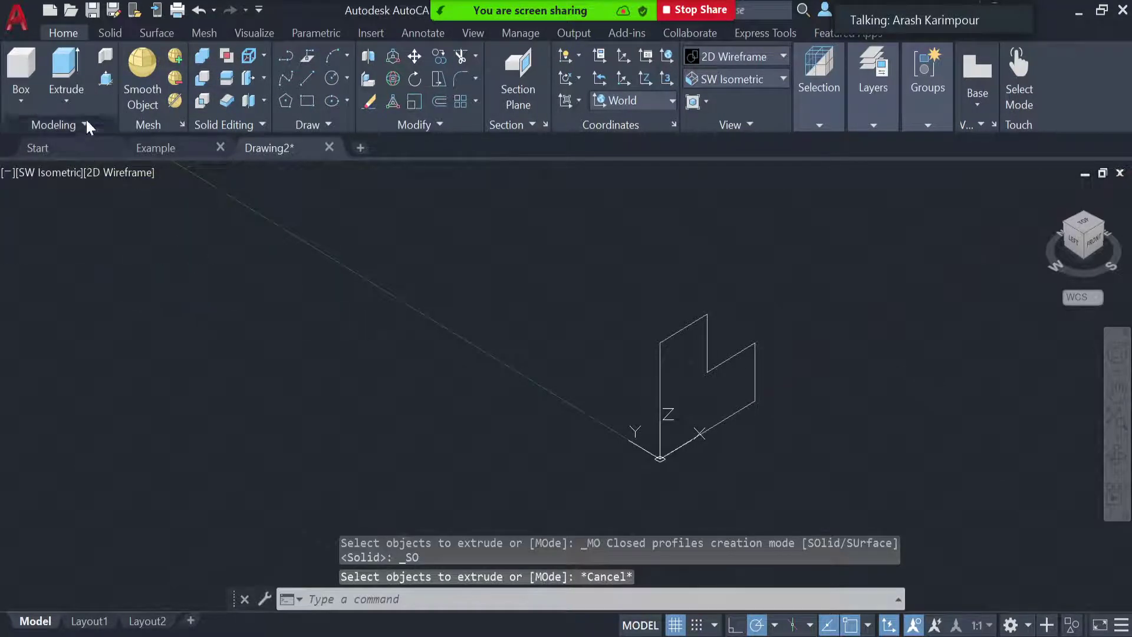
left_click(62, 94)
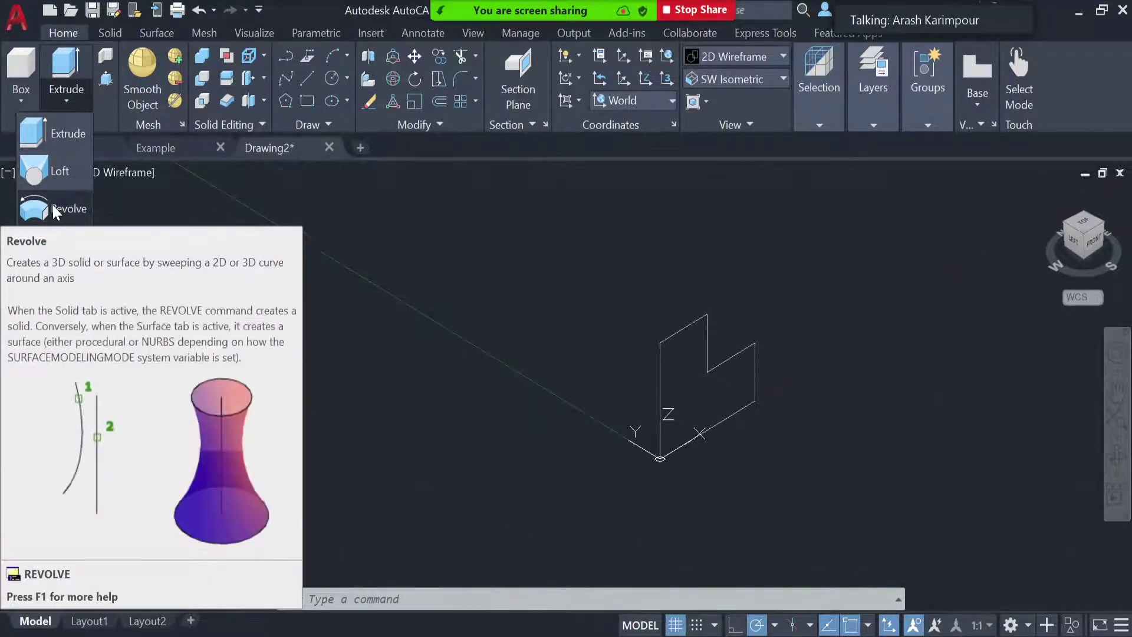
left_click(52, 208)
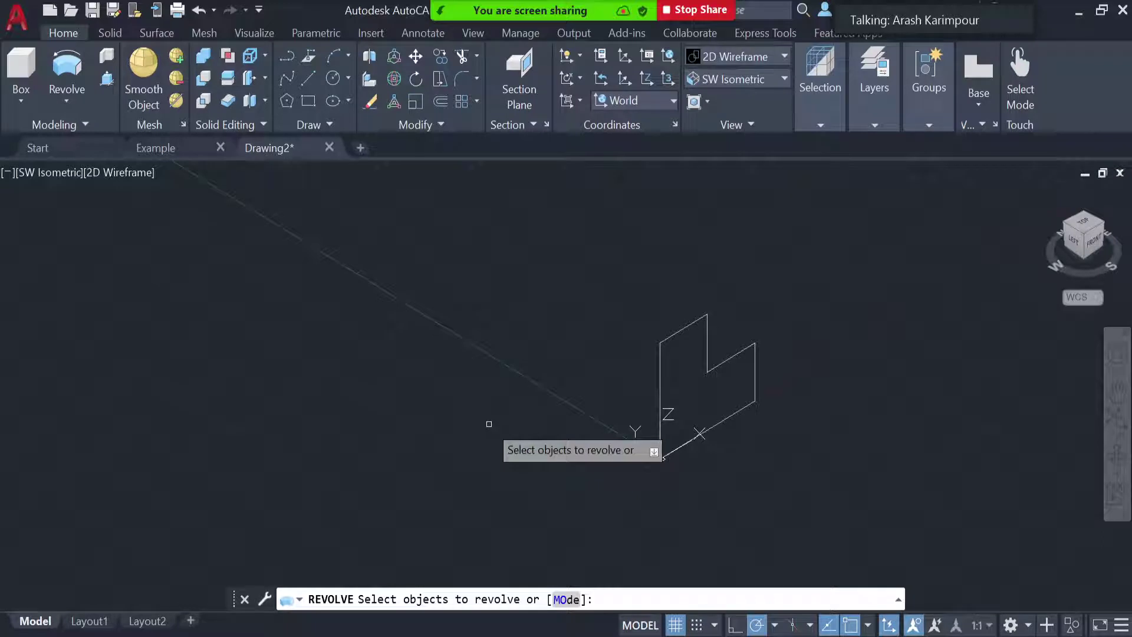
- Revolve the L-shaped profile 360° about the Z axis
left_click(733, 356)
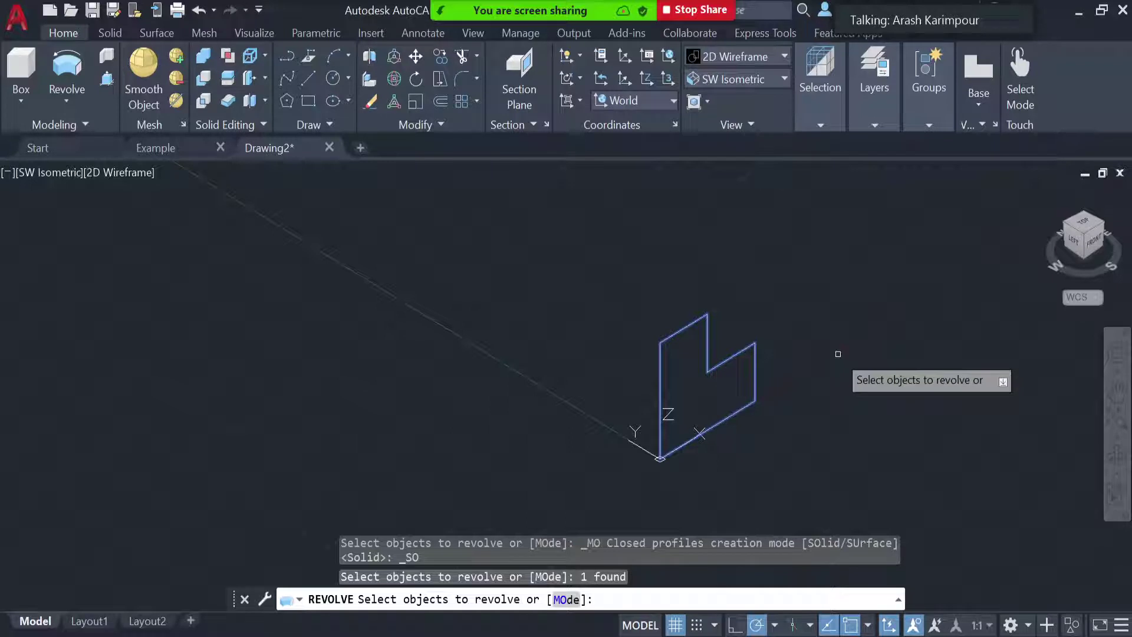
key("Return")
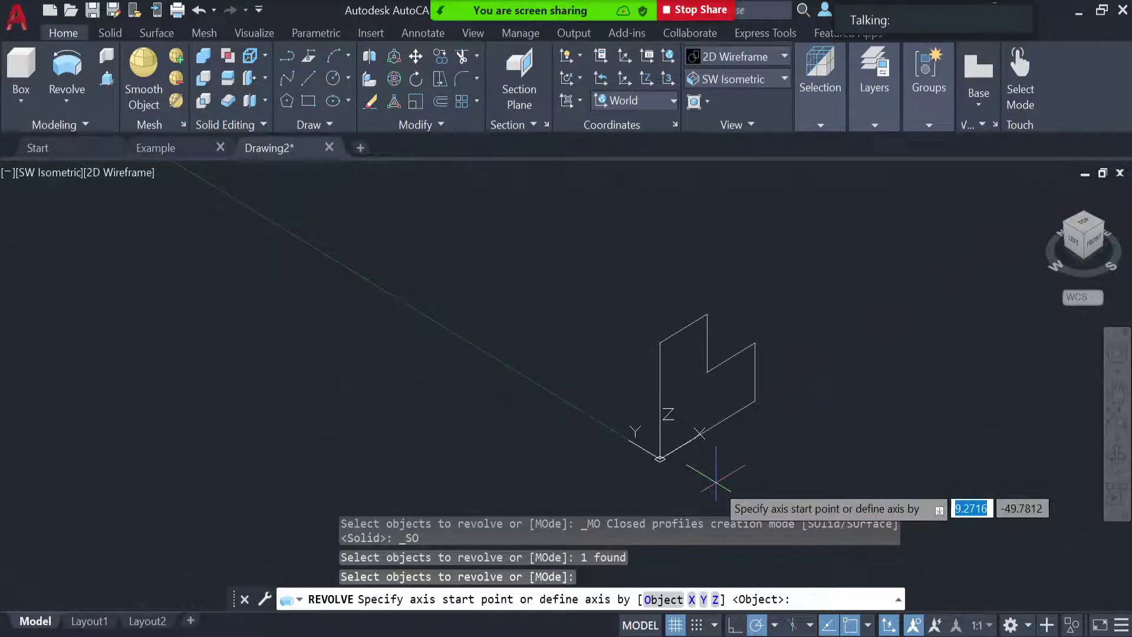
left_click(715, 599)
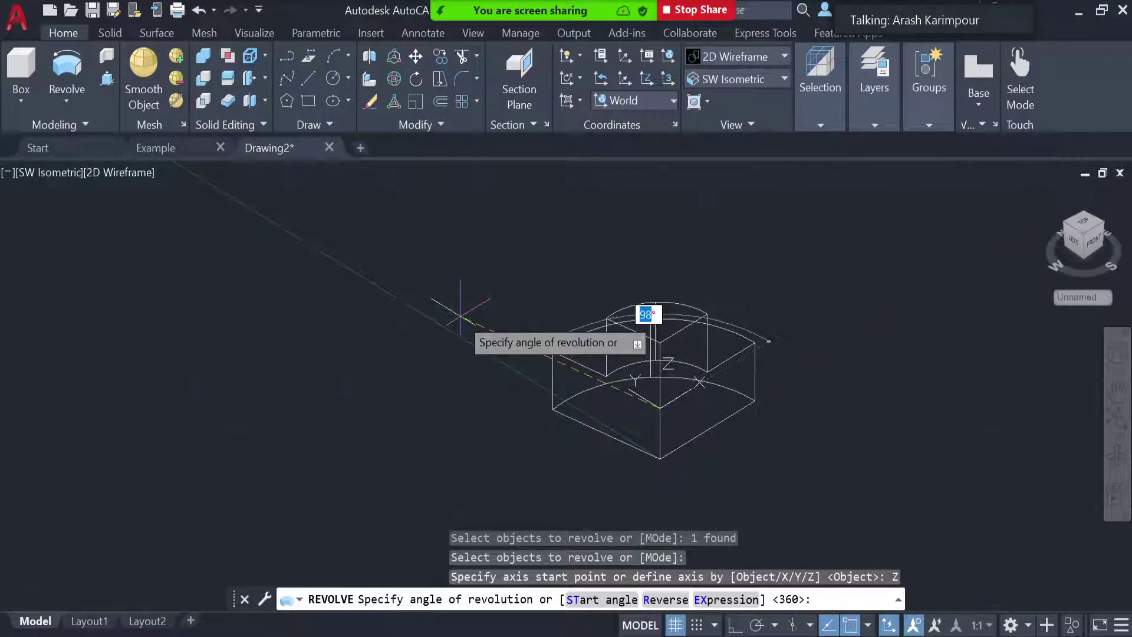
type("360")
key("Return")
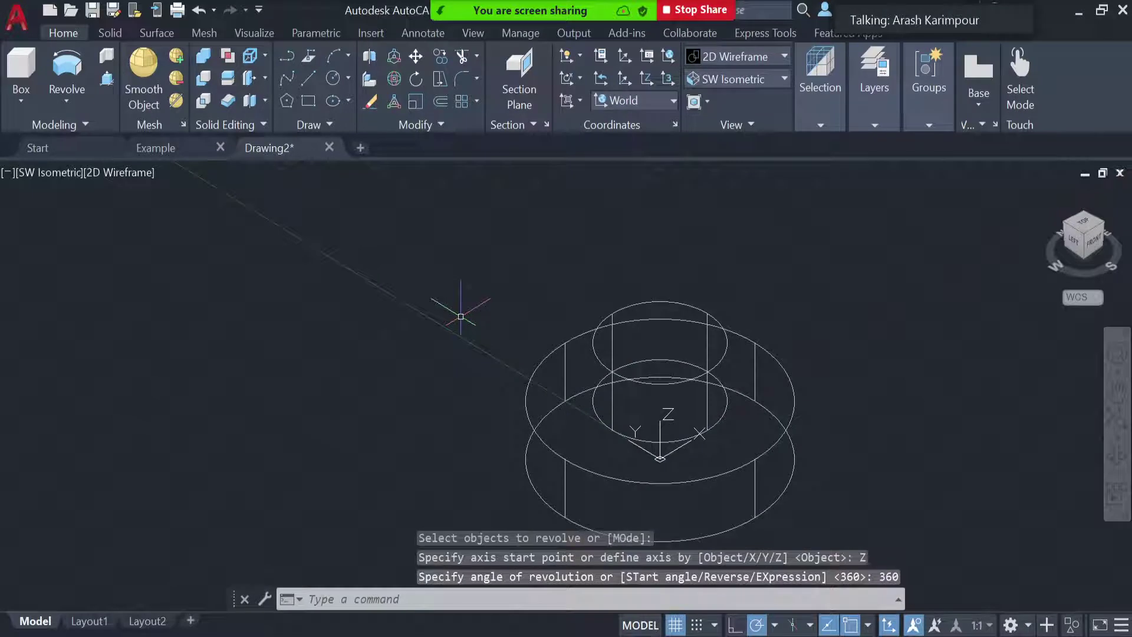
left_click(750, 53)
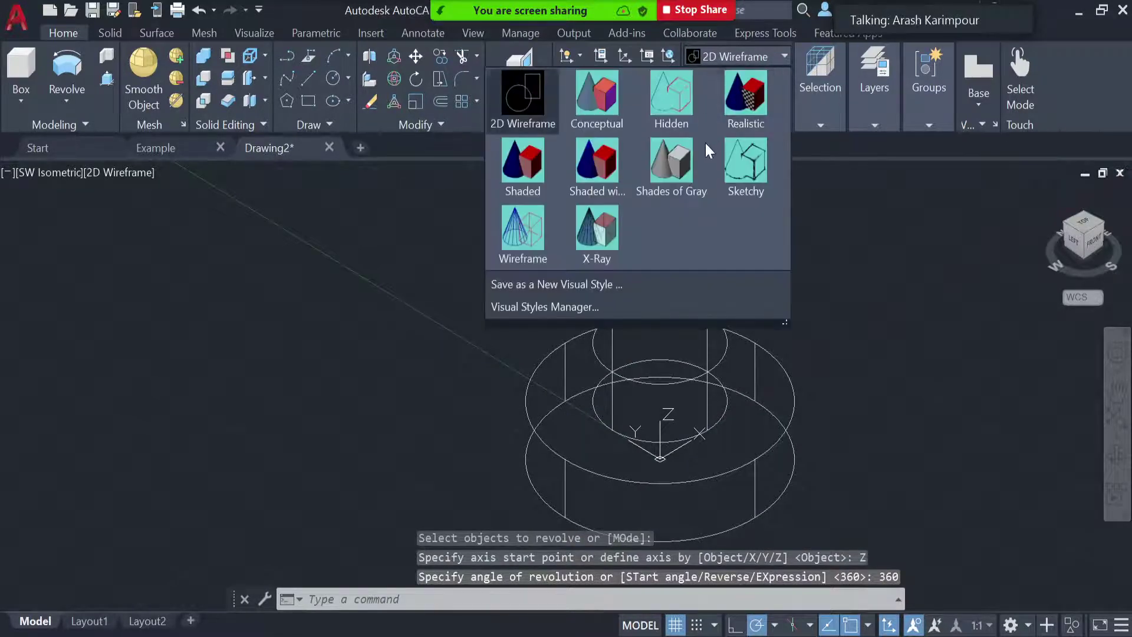
- Undo the revolve and display the flat profile in the Shades of Gray style
left_click(679, 167)
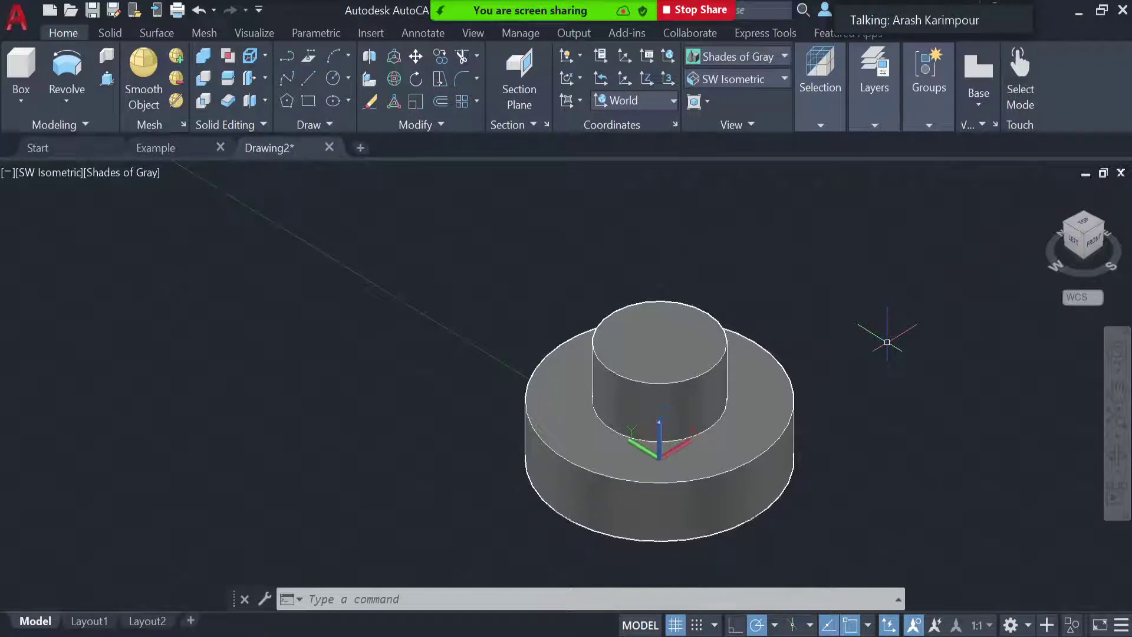
key("ctrl+z")
key("ctrl+z")
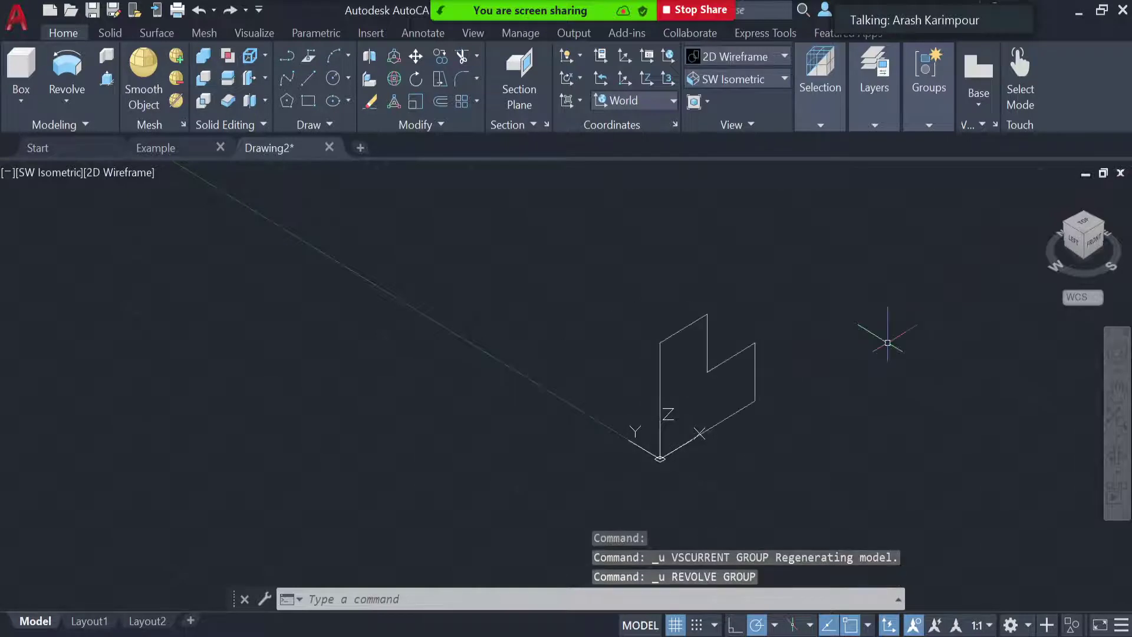
left_click(764, 54)
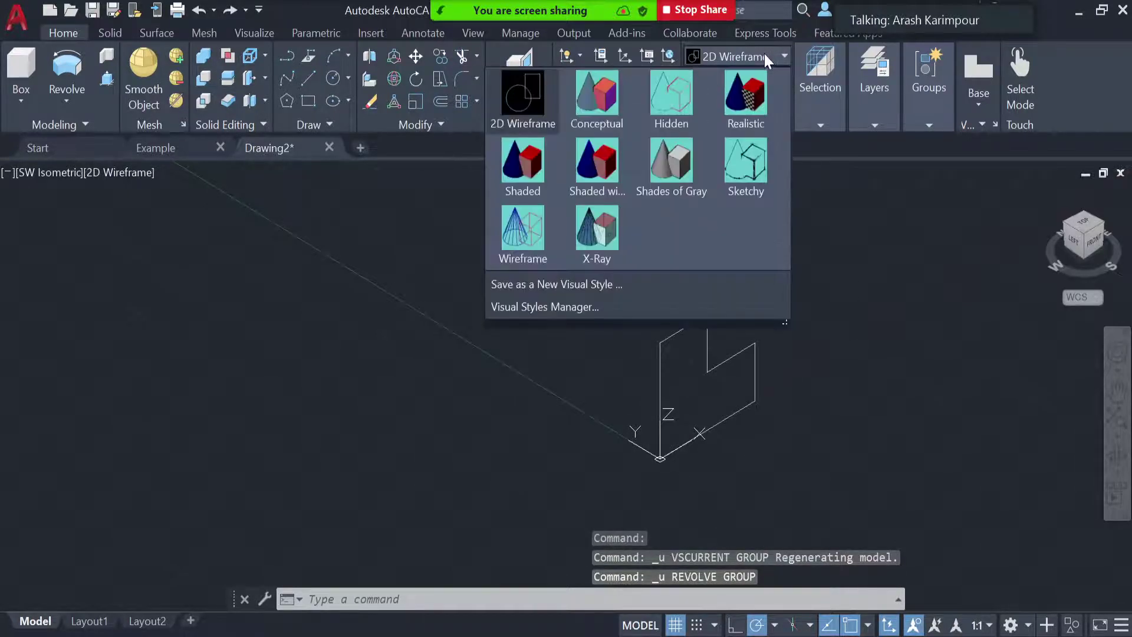
left_click(673, 158)
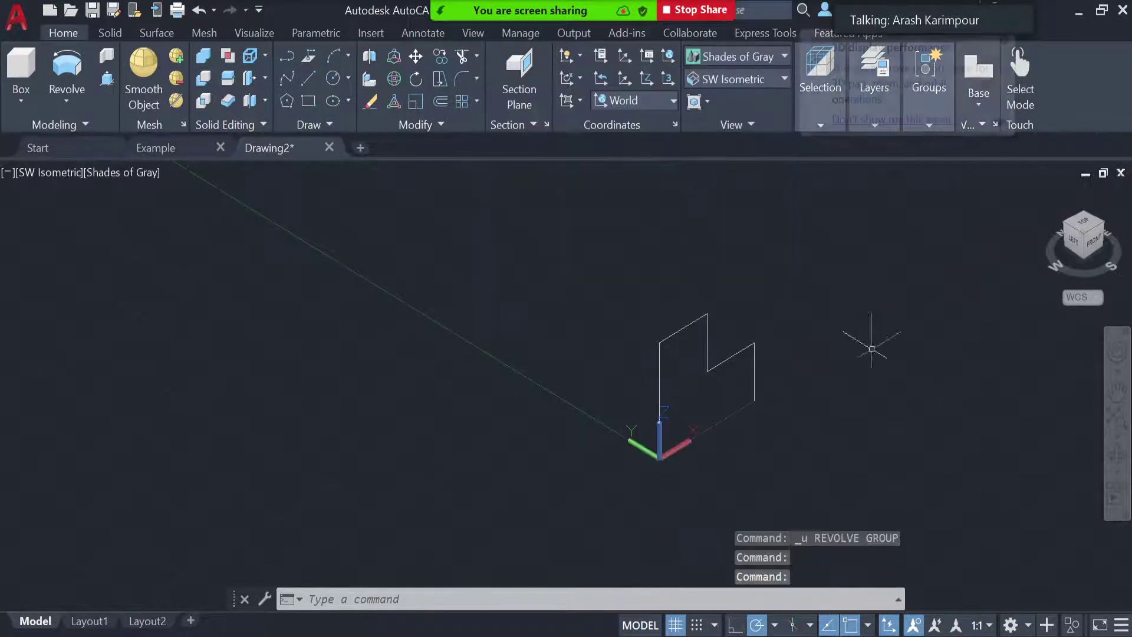
- Revolve the L-shaped profile 90° about the X axis
left_click(64, 69)
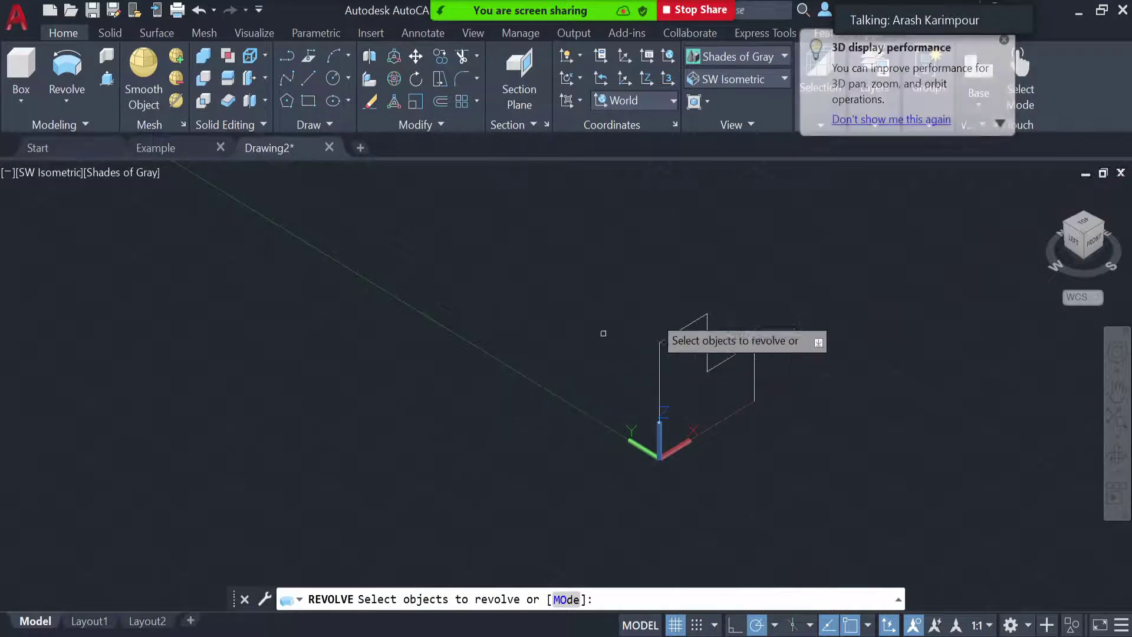
left_click(738, 352)
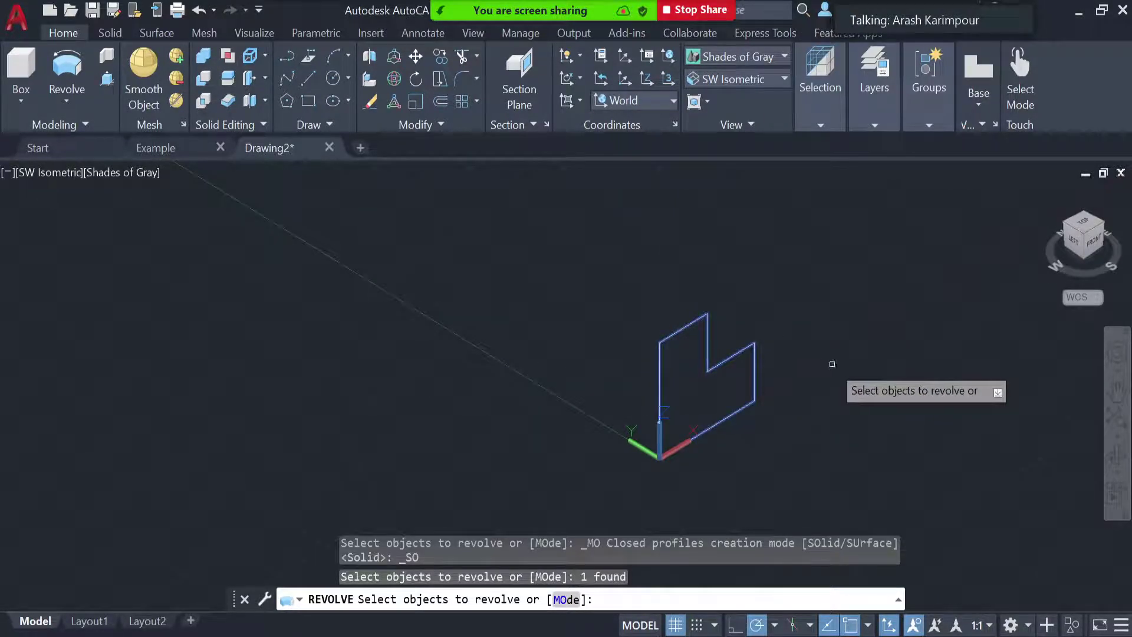
key("Return")
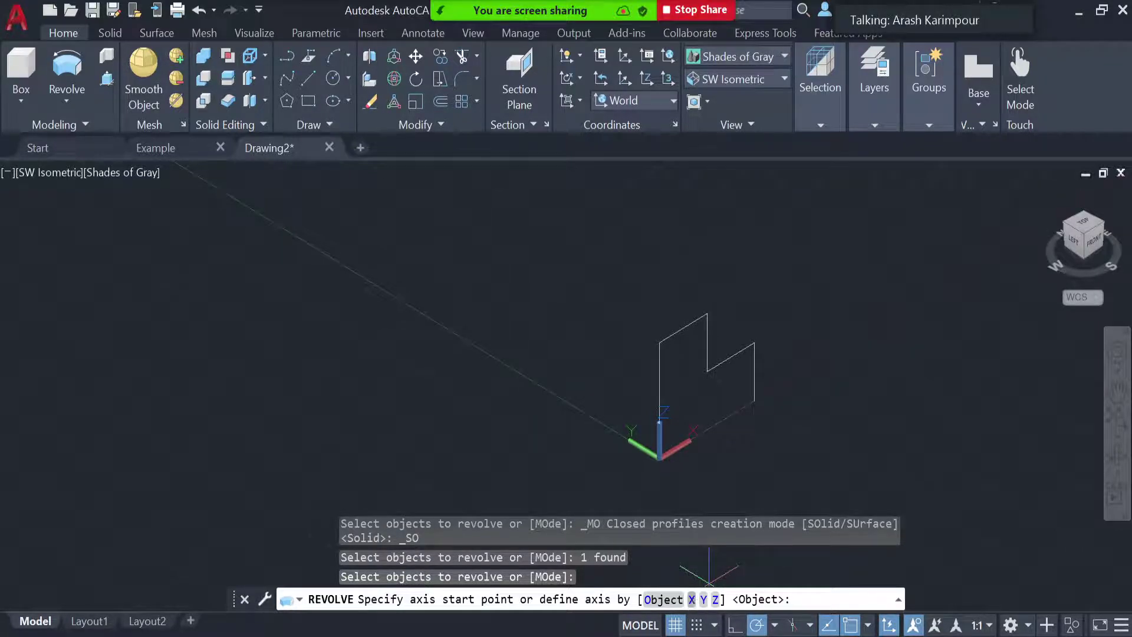
left_click(691, 600)
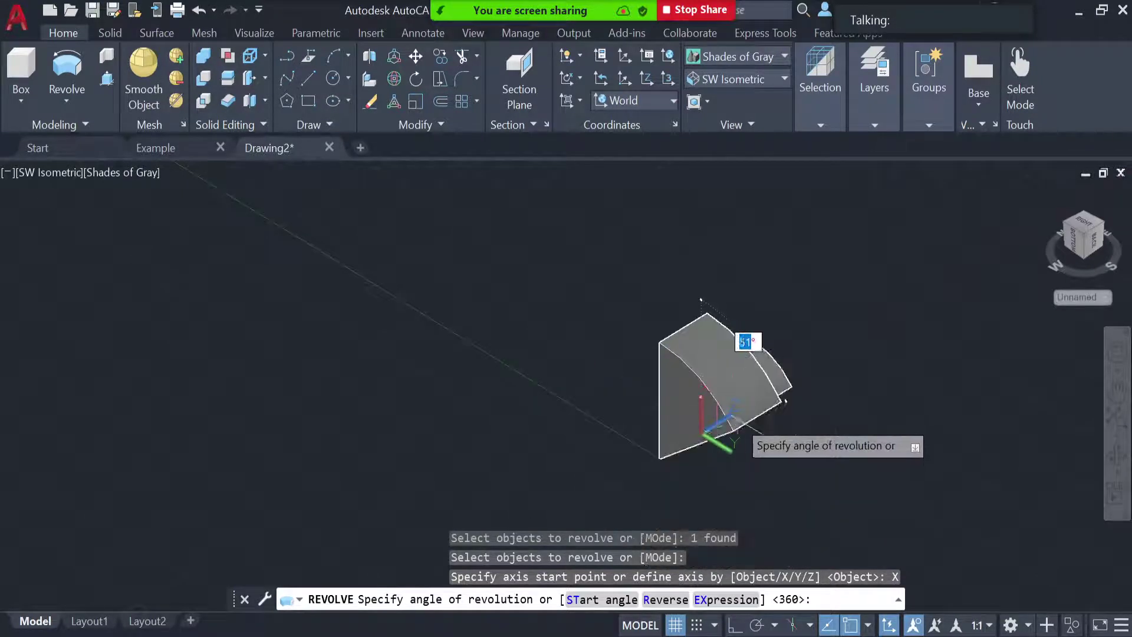
type("90")
key("Return")
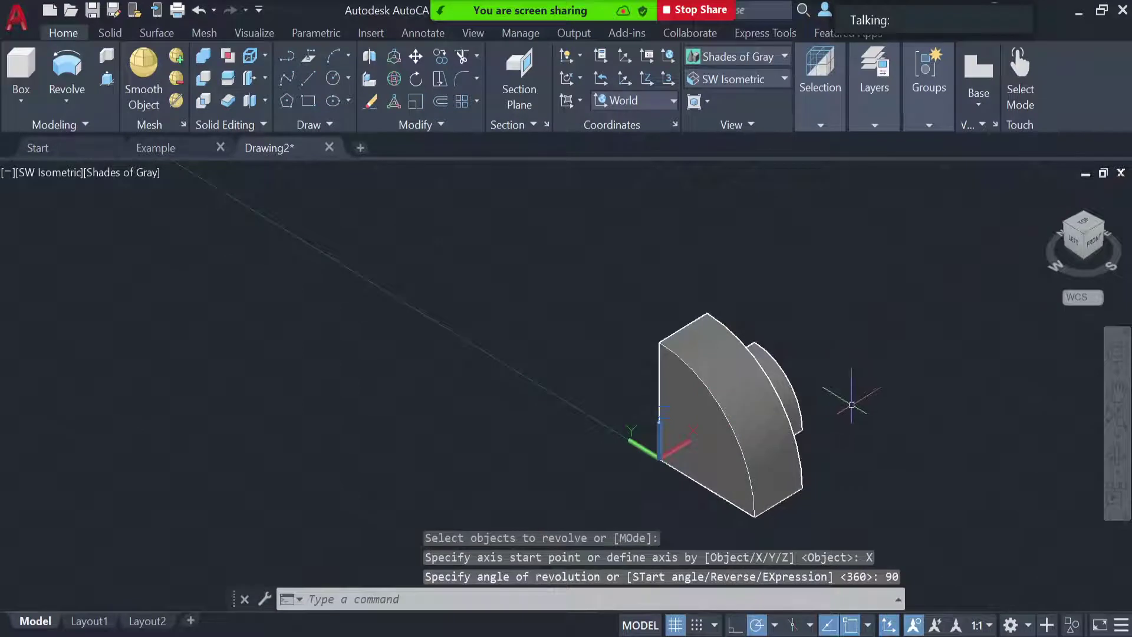
- Orbit around the quarter-turn solid, then undo back to the flat profile
left_click(1118, 462)
left_click_drag(945, 417, 568, 426)
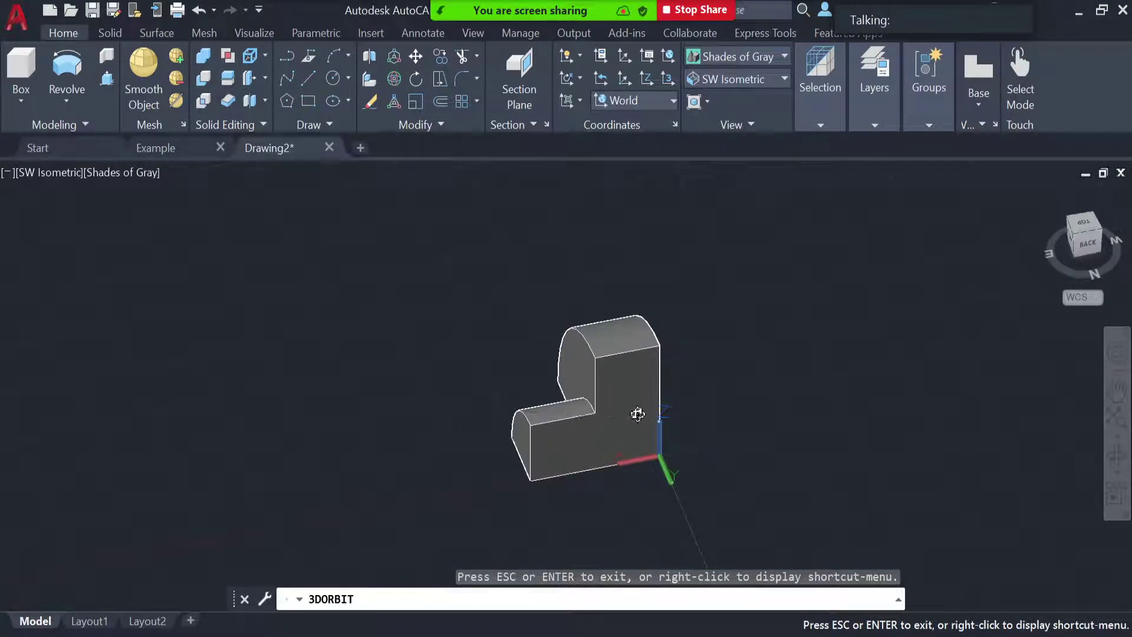
key("Escape")
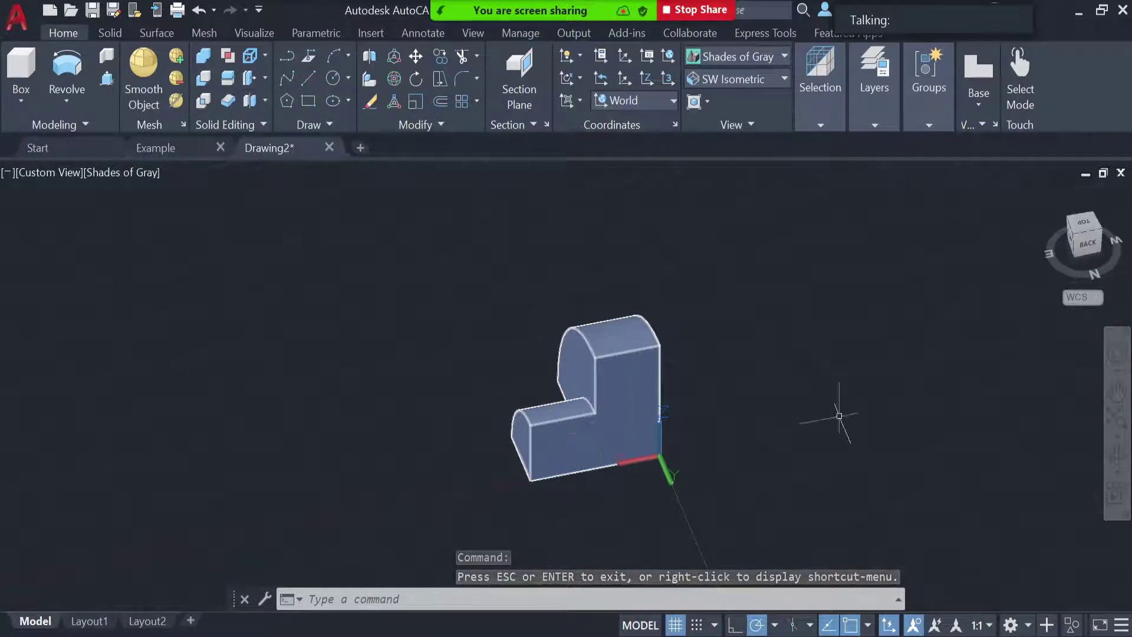
left_click(1117, 457)
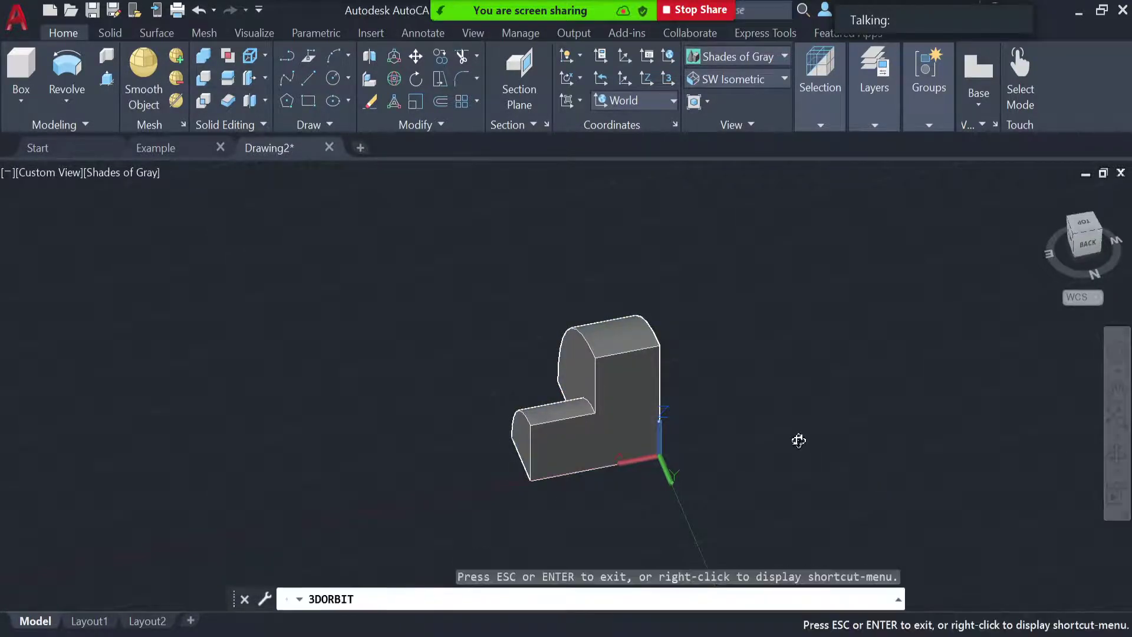
left_click_drag(798, 440, 988, 374)
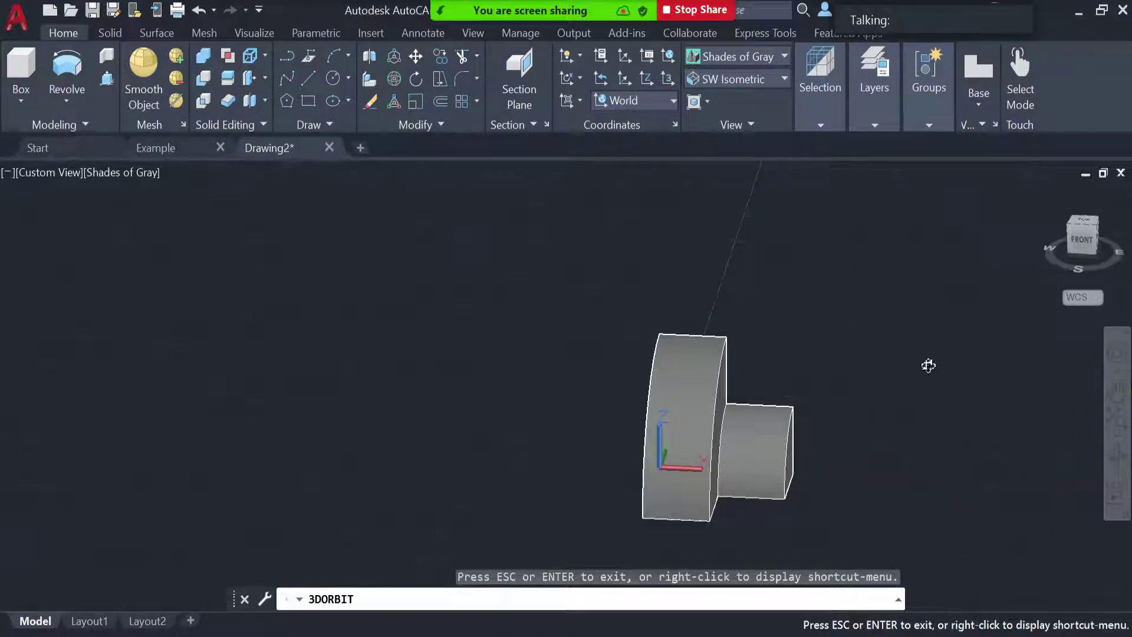
key("Escape")
key("ctrl+z")
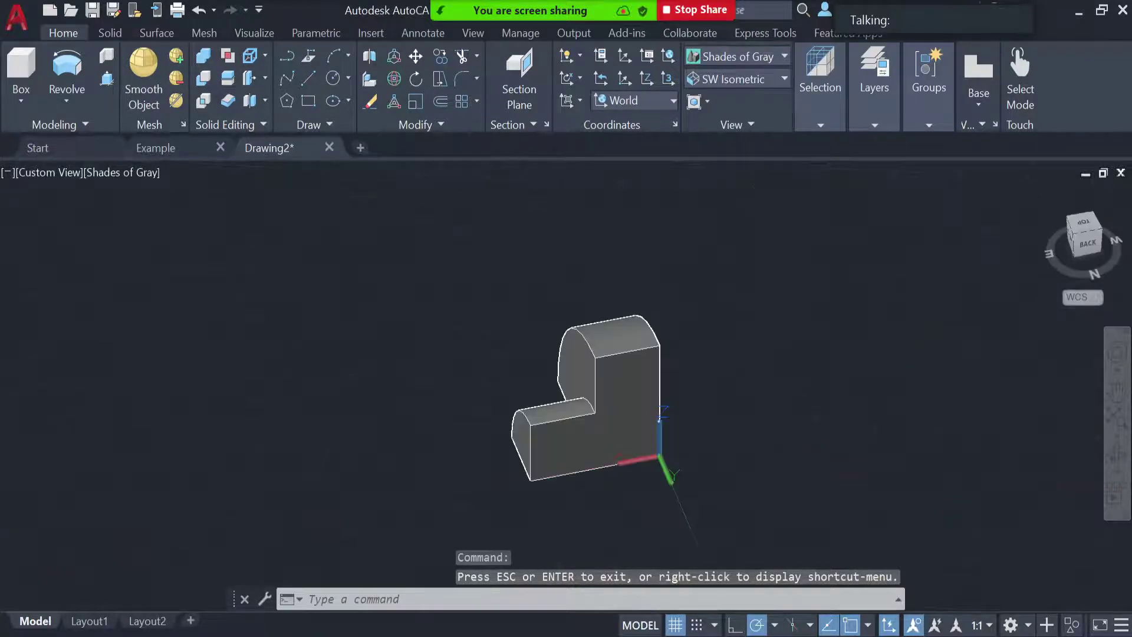
key("ctrl+z")
key("ctrl+z")
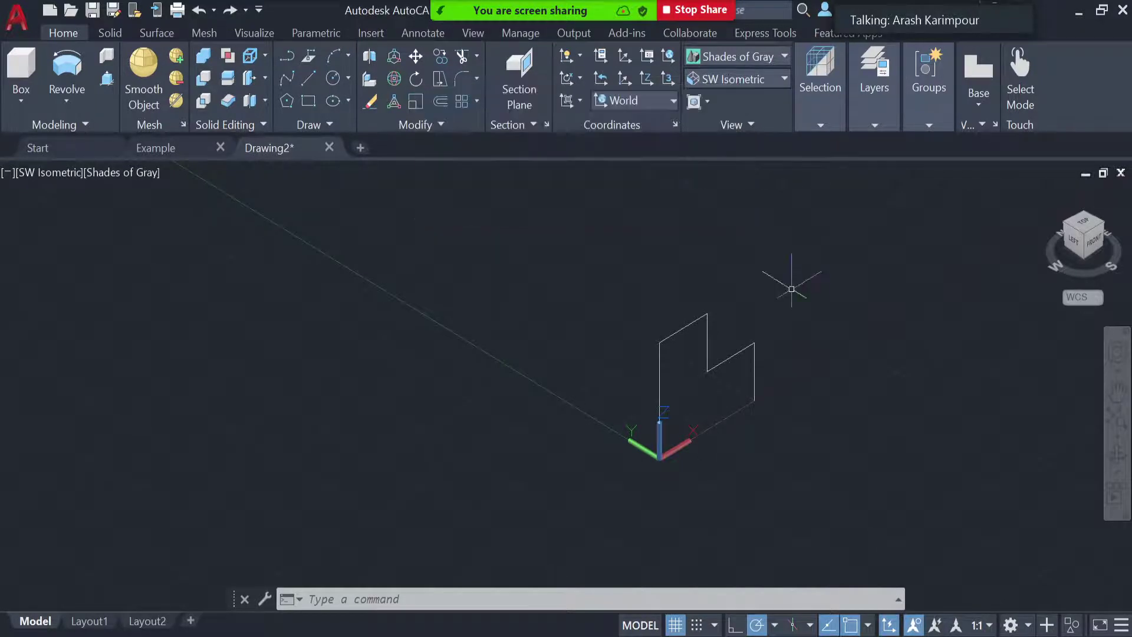
- Switch to the Front view and center the profile on screen
left_click(727, 78)
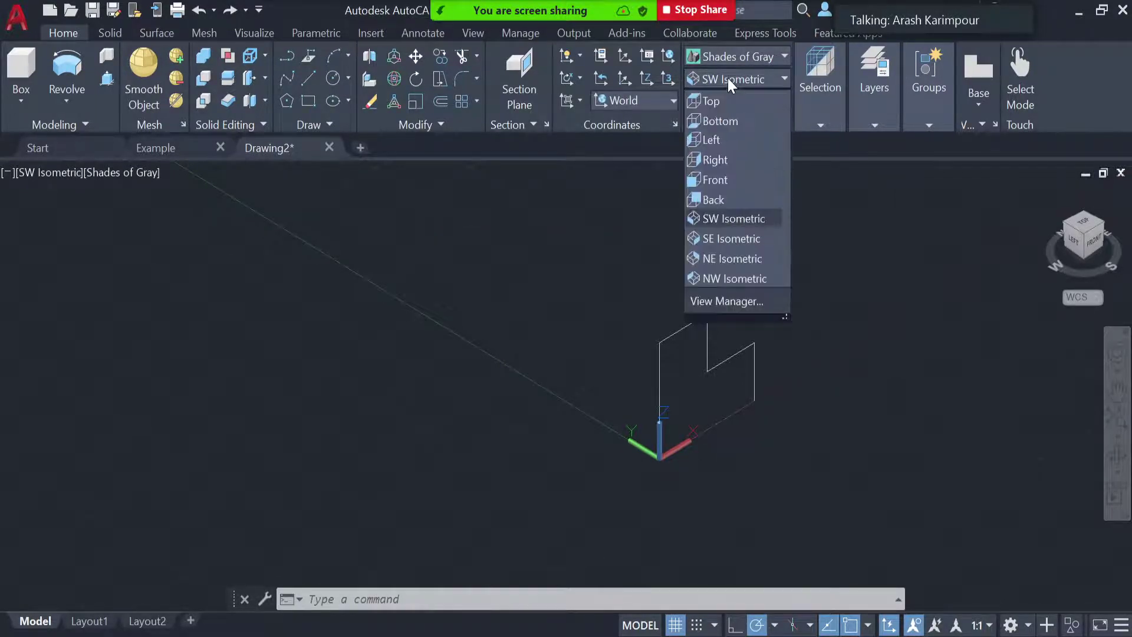
left_click(737, 179)
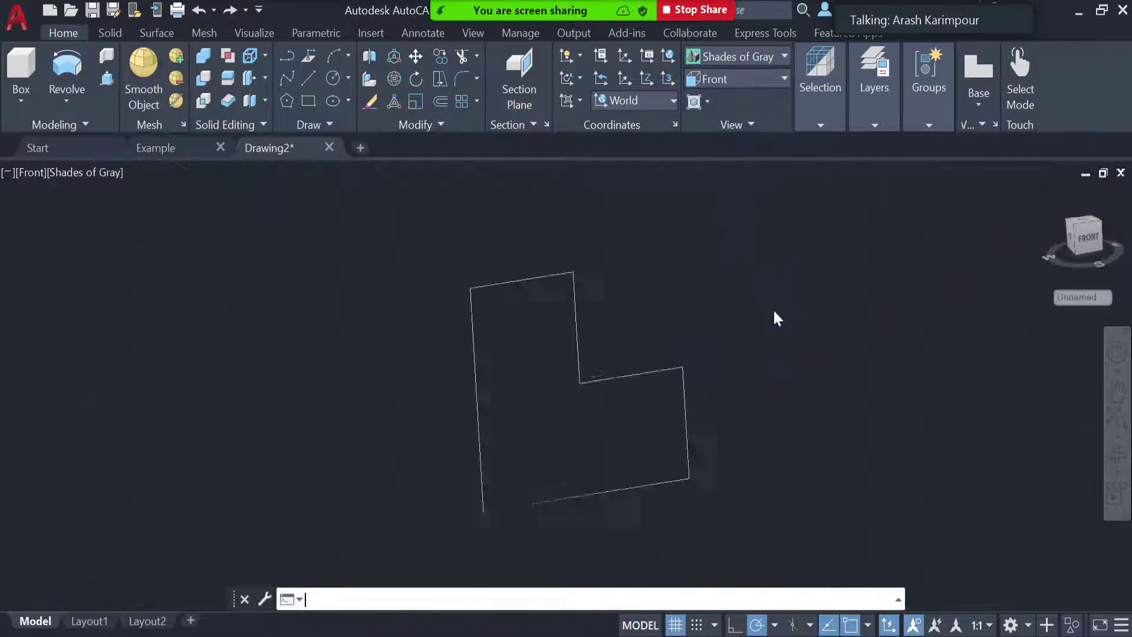
scroll(891, 325, "down", 2)
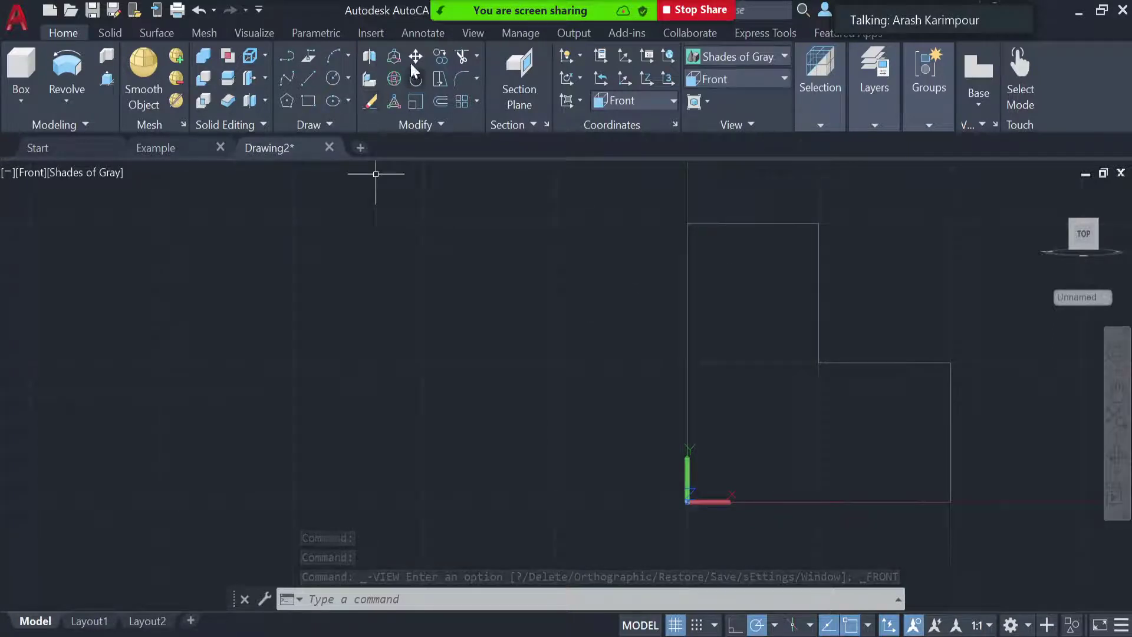
scroll(1013, 392, "down", 4)
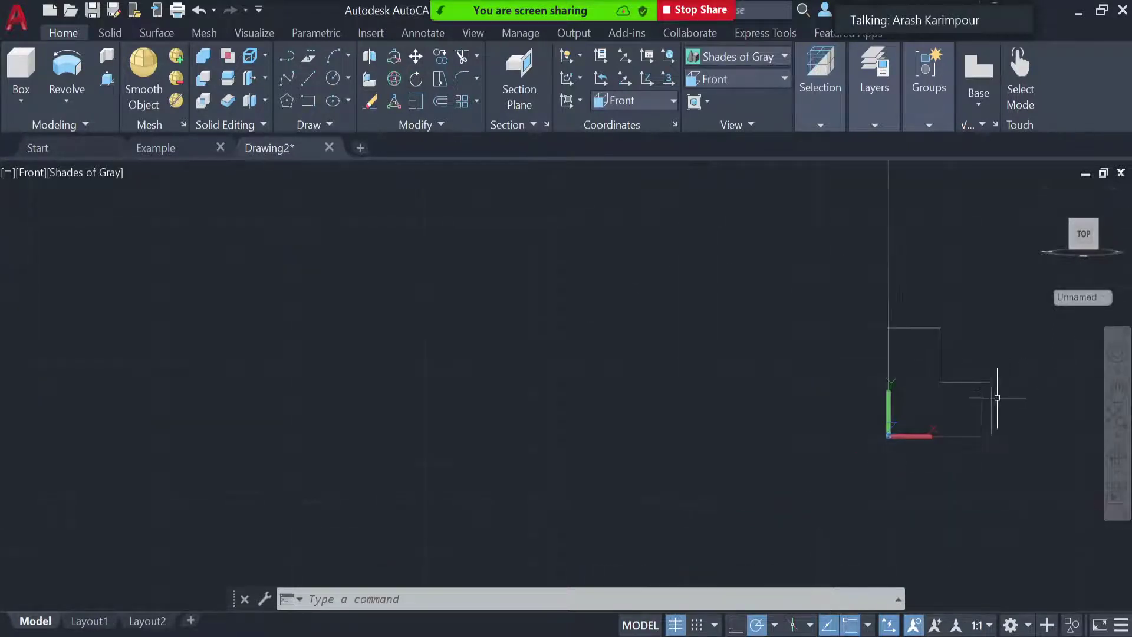
mouse_move(854, 392)
middle_mouse_down()
mouse_move(679, 371)
mouse_move(479, 399)
middle_mouse_up()
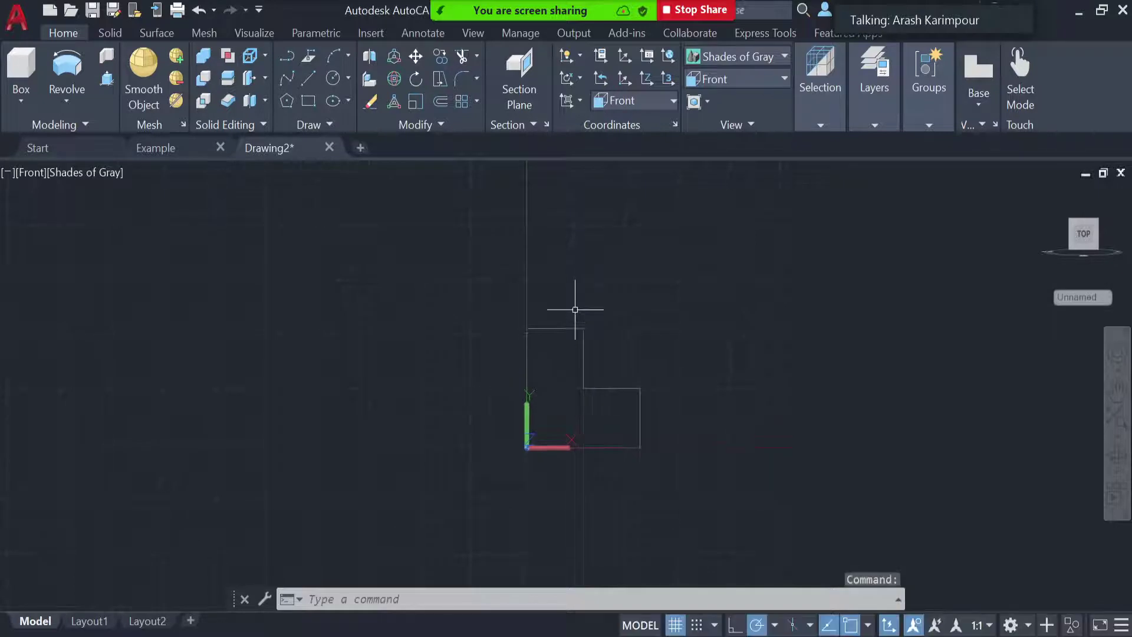
- Move the profile 25 units along X from its bottom-right corner
left_click(416, 57)
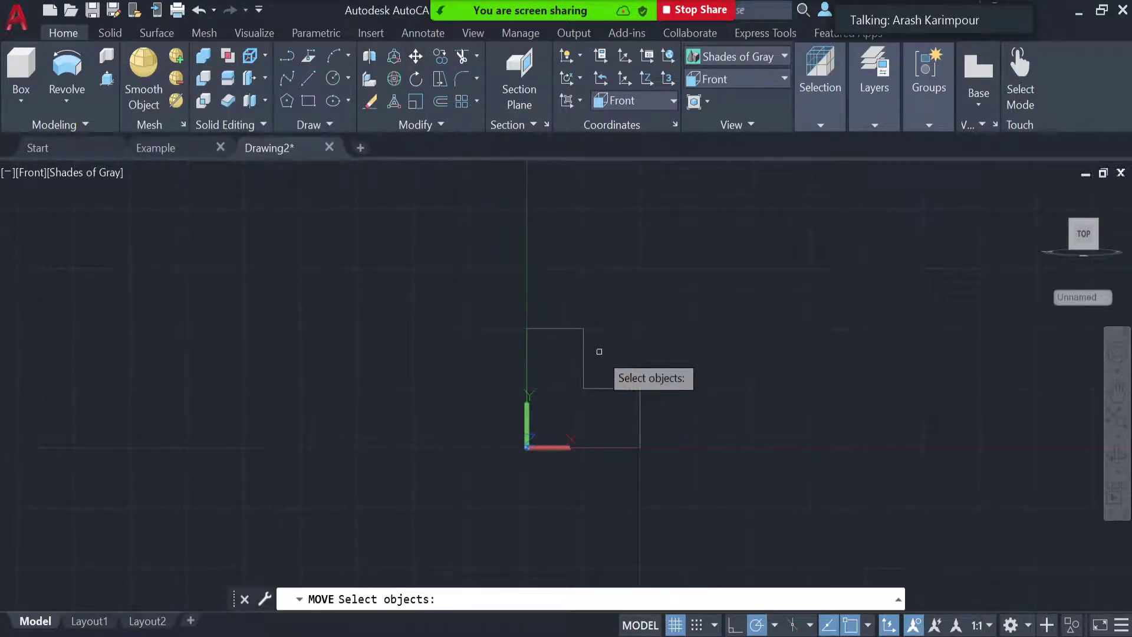
left_click(584, 361)
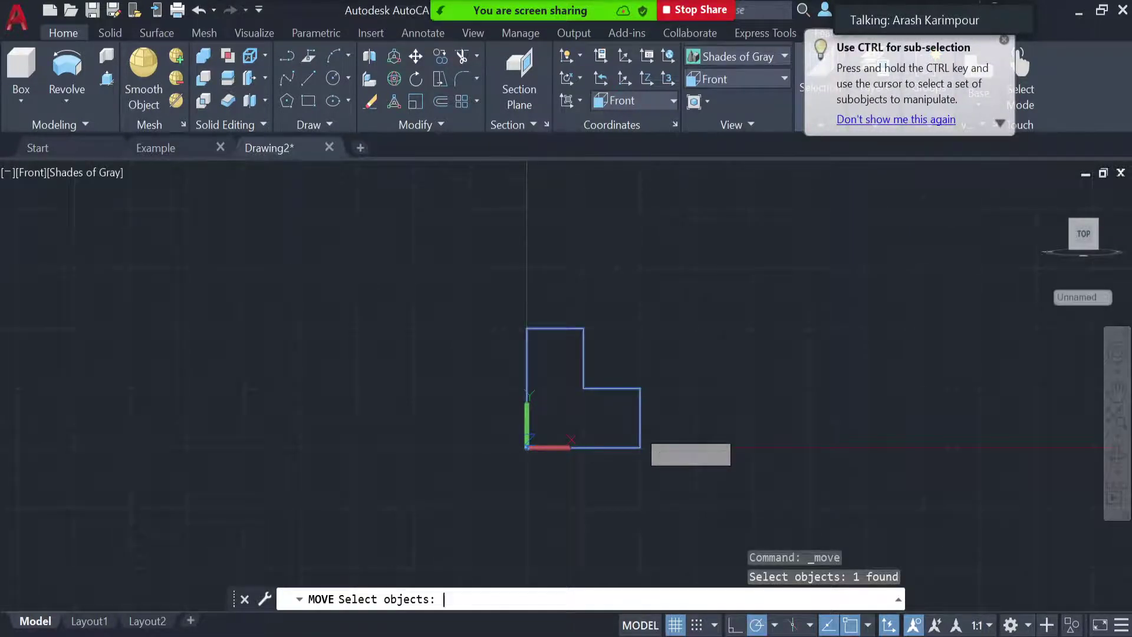
key("Return")
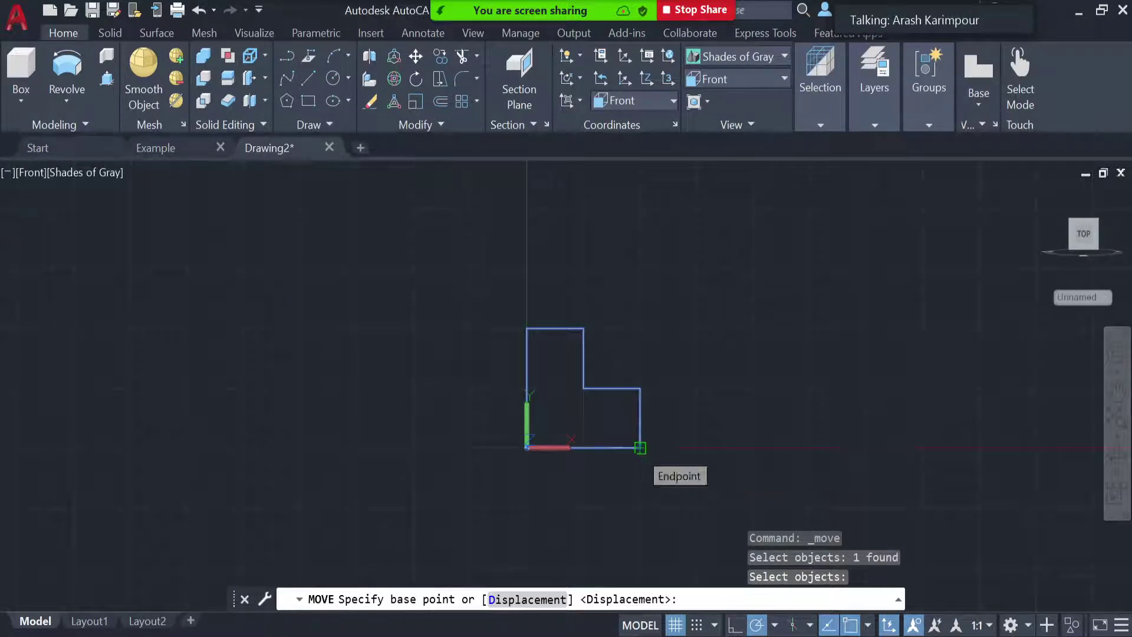
left_click(640, 448)
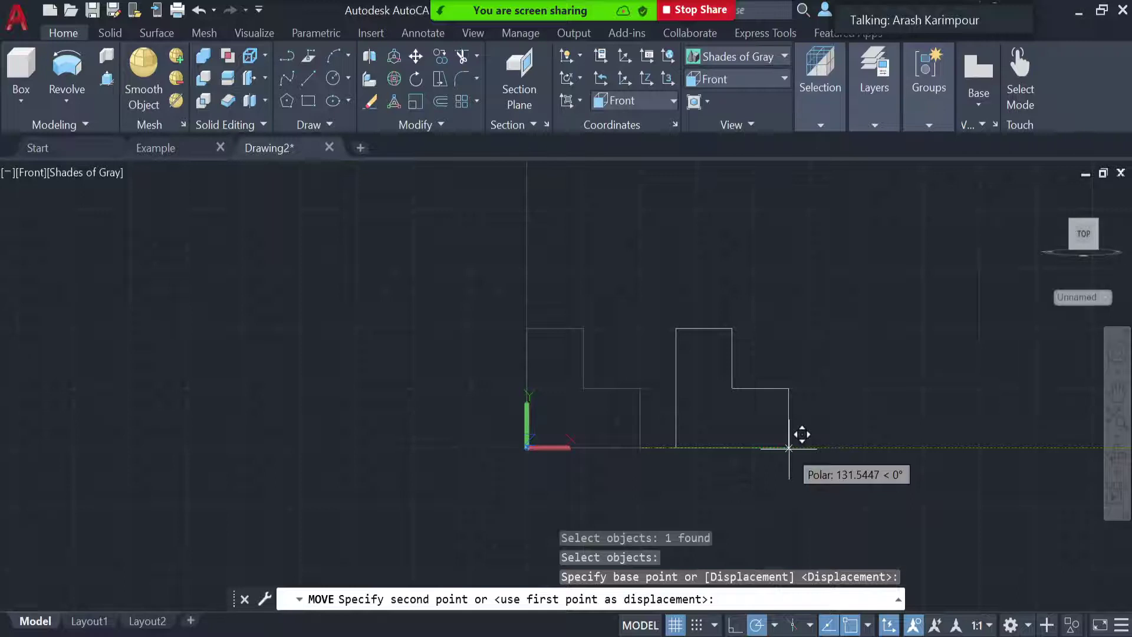
type("25")
key("Return")
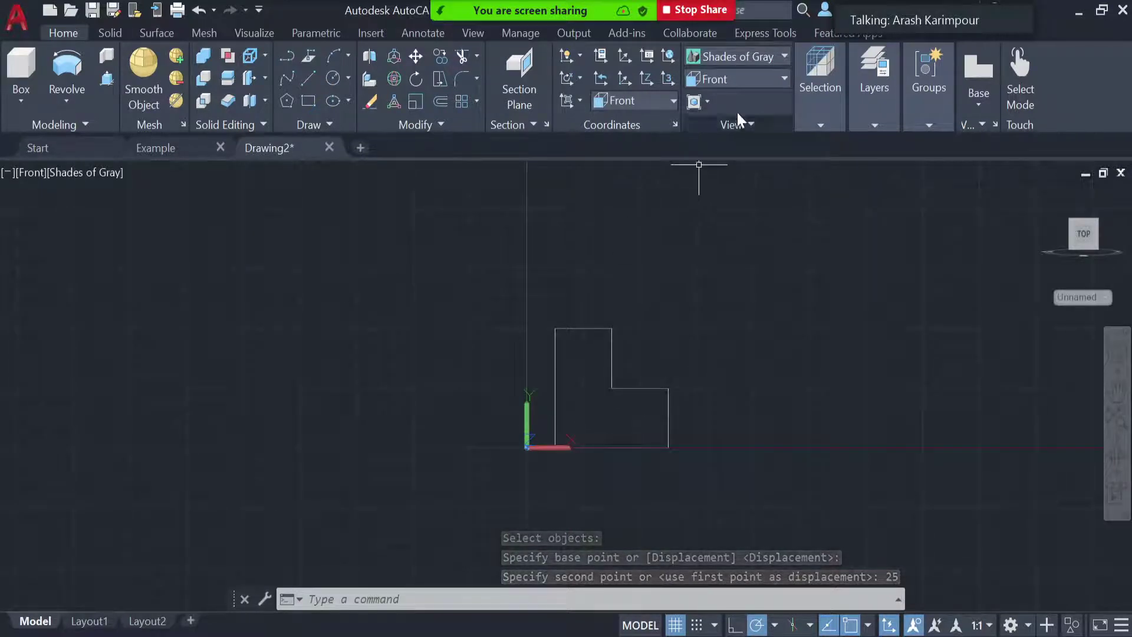
left_click(745, 79)
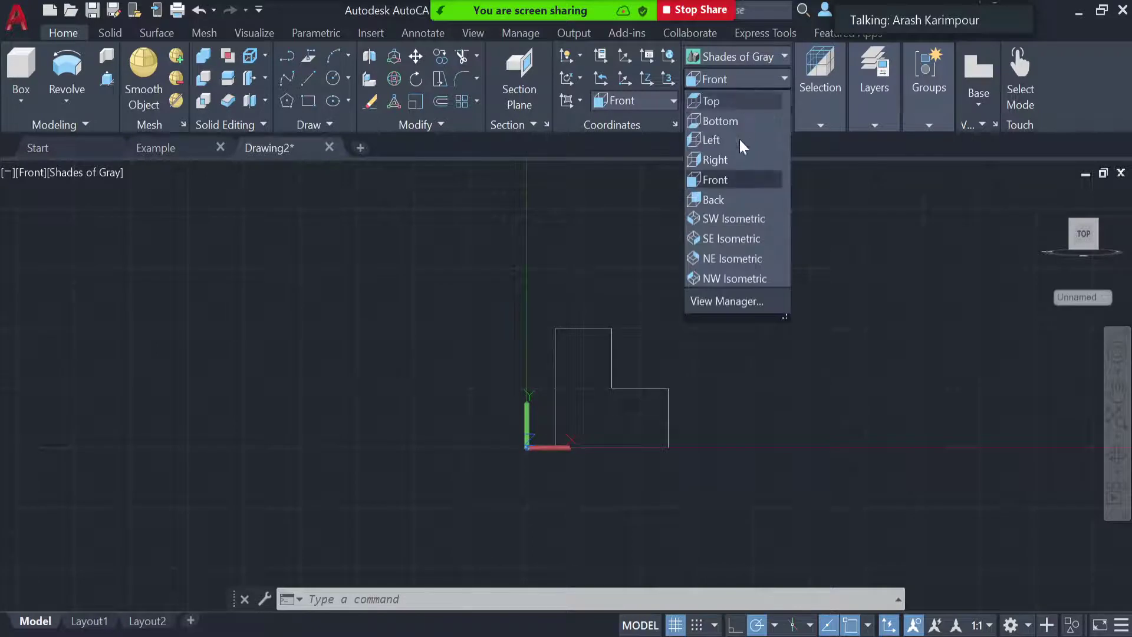
- Return to the SW Isometric view with the UCS set to World
left_click(746, 218)
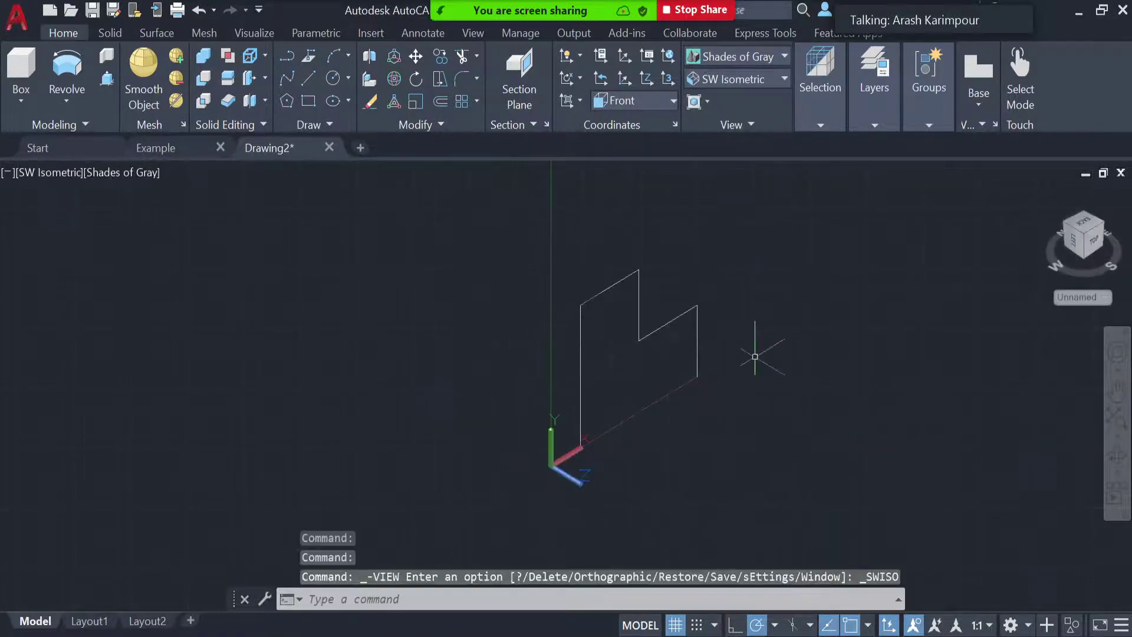
left_click(652, 101)
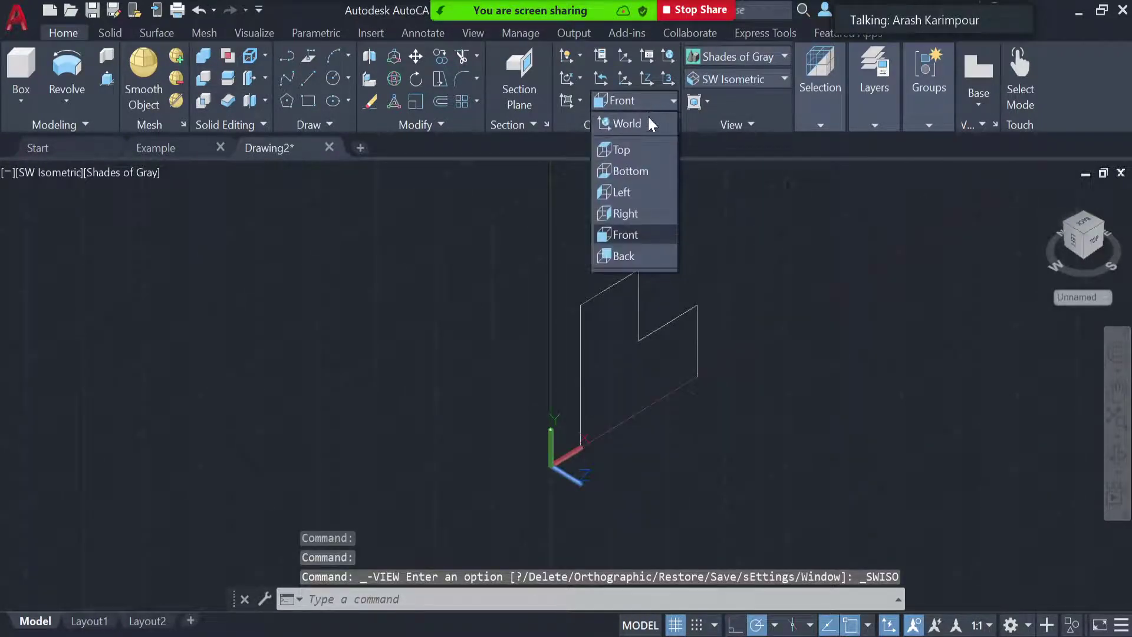
left_click(646, 122)
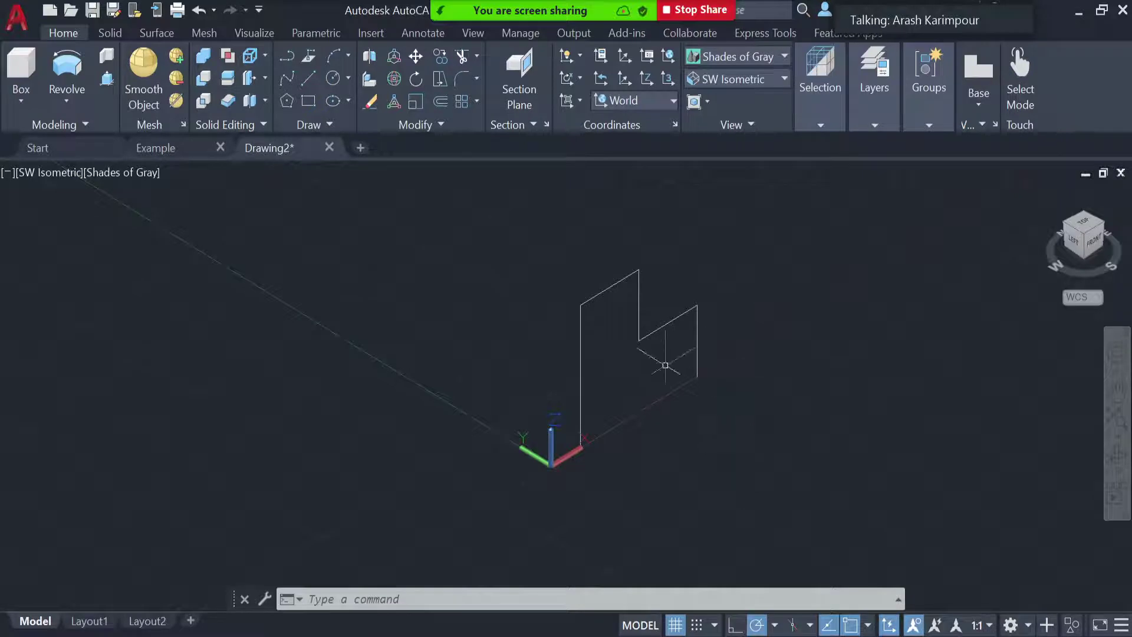
- Revolve the offset profile 360° about Z and select the hollow stepped solid
left_click(61, 73)
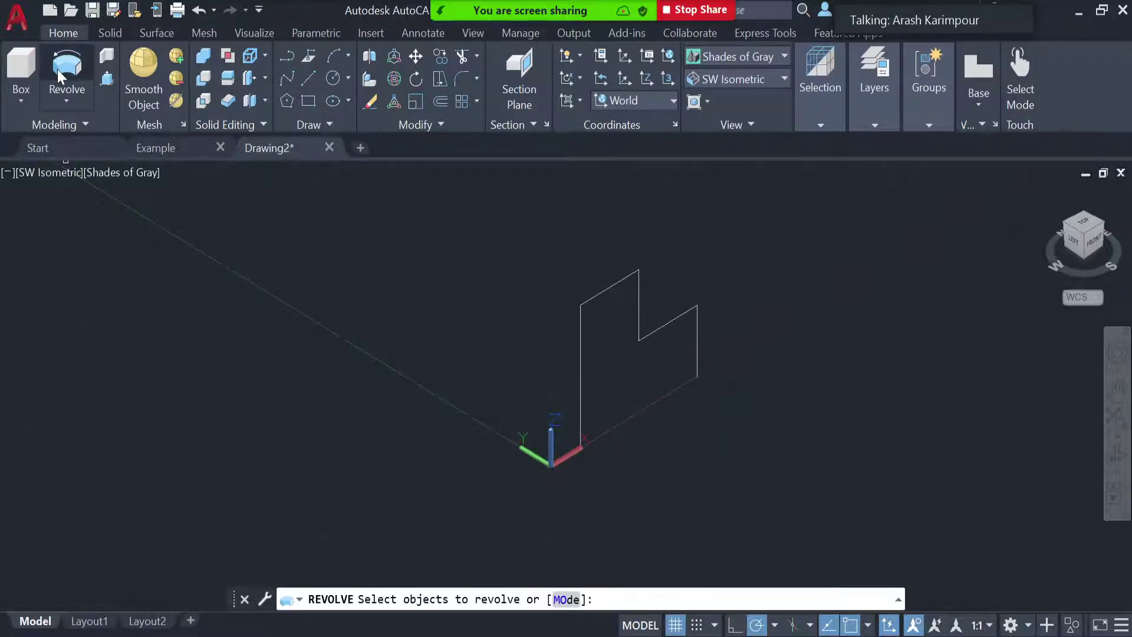
left_click(685, 313)
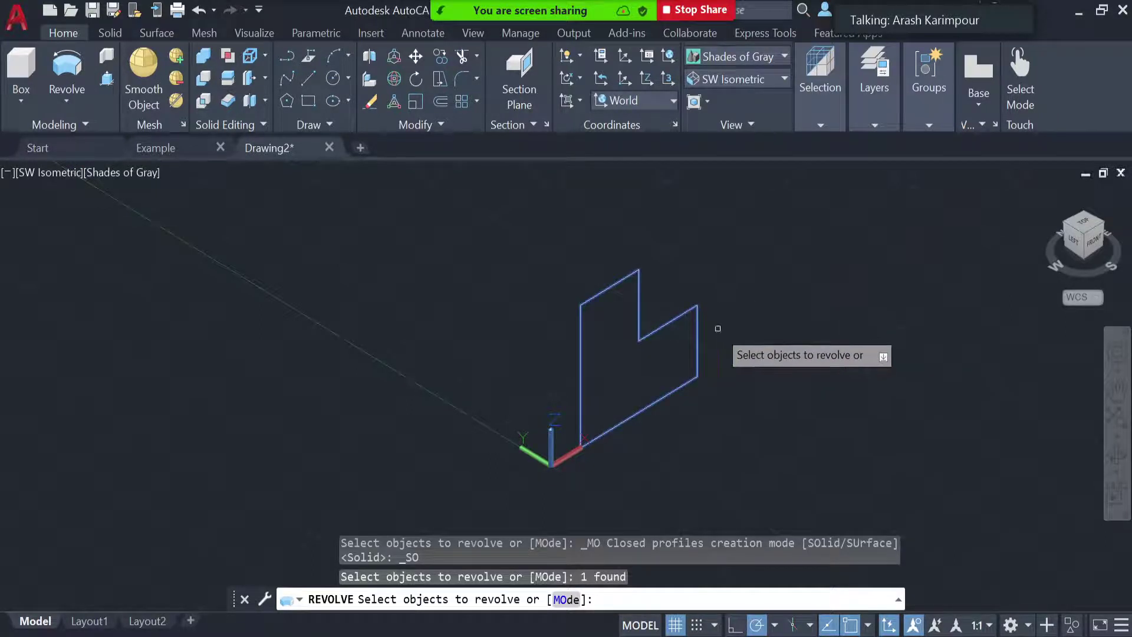
key("Return")
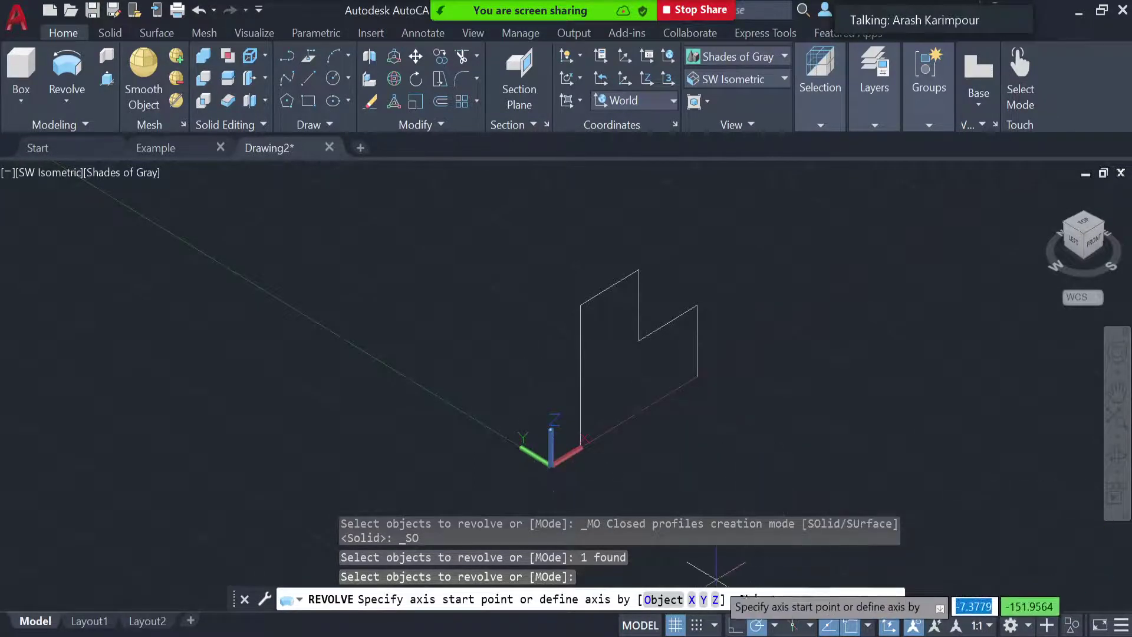
left_click(715, 600)
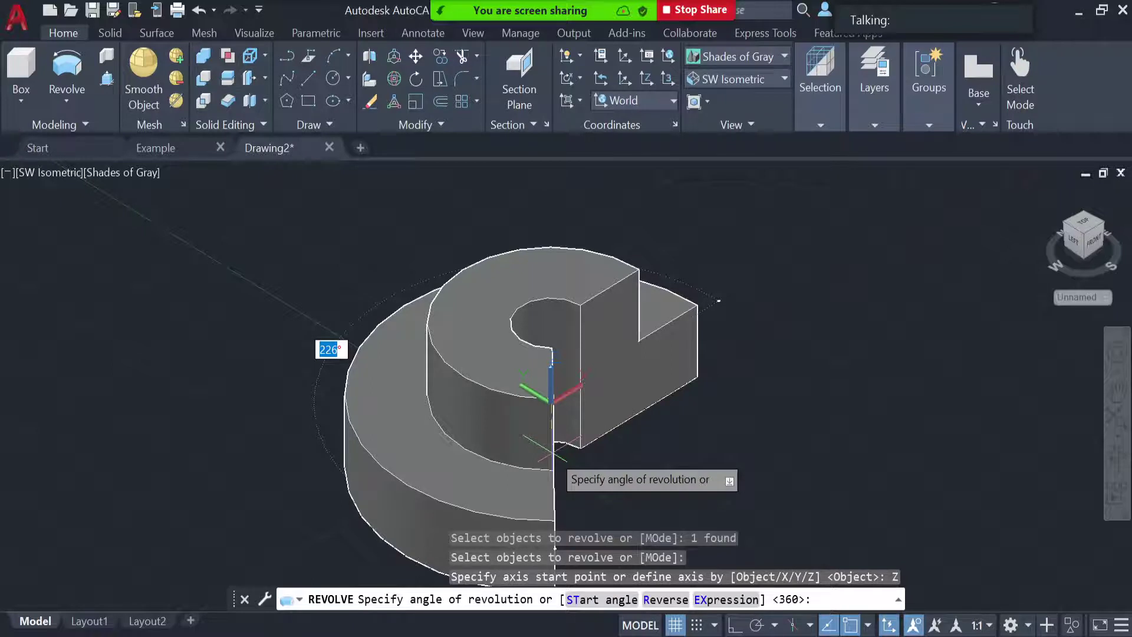
type("360")
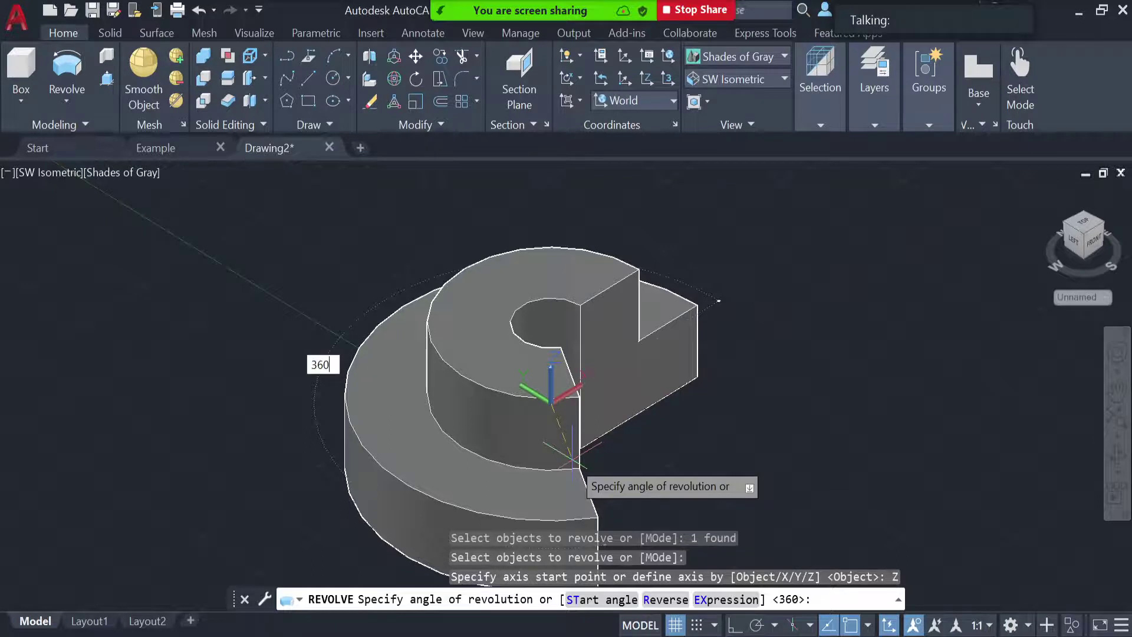
key("Return")
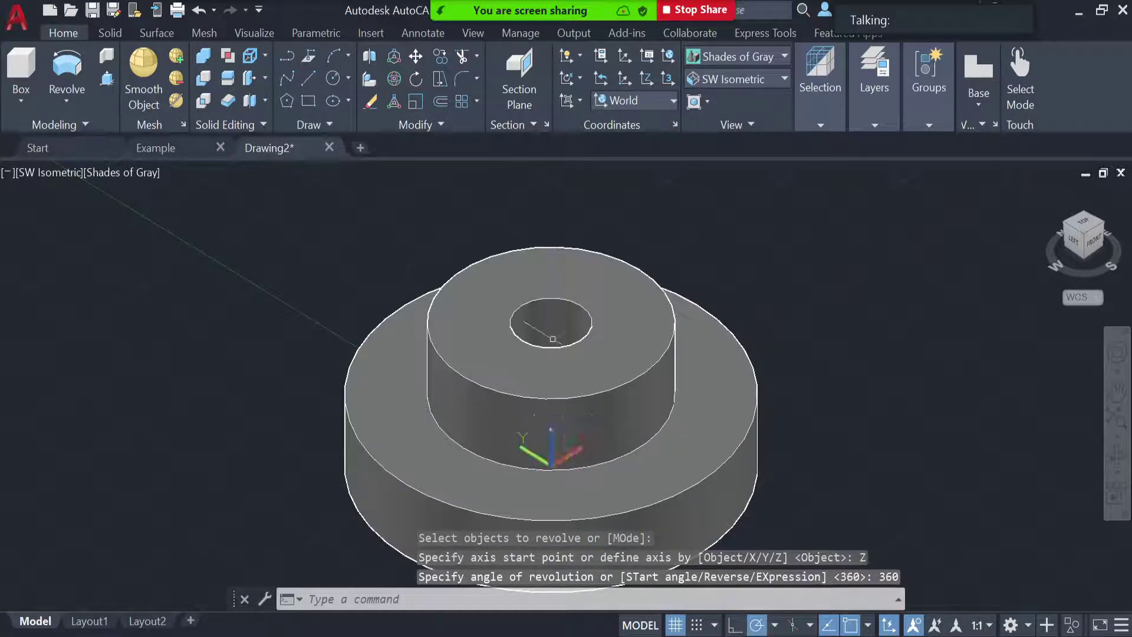
left_click(548, 339)
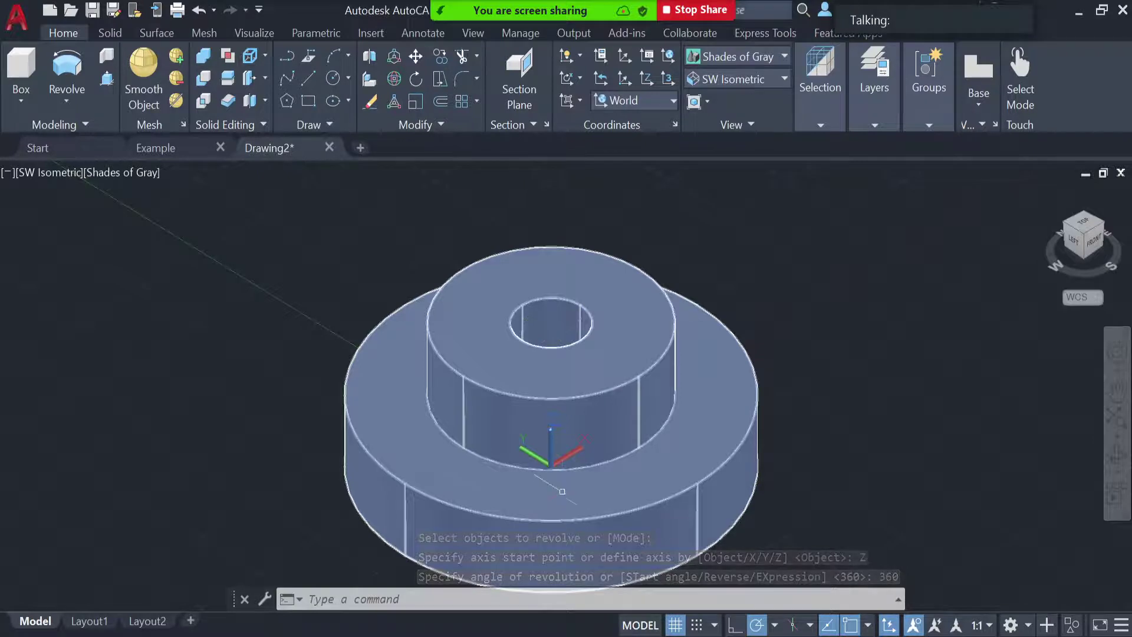
- Orbit around the revolved stepped solid to view it from above
key("Escape")
left_click(575, 322)
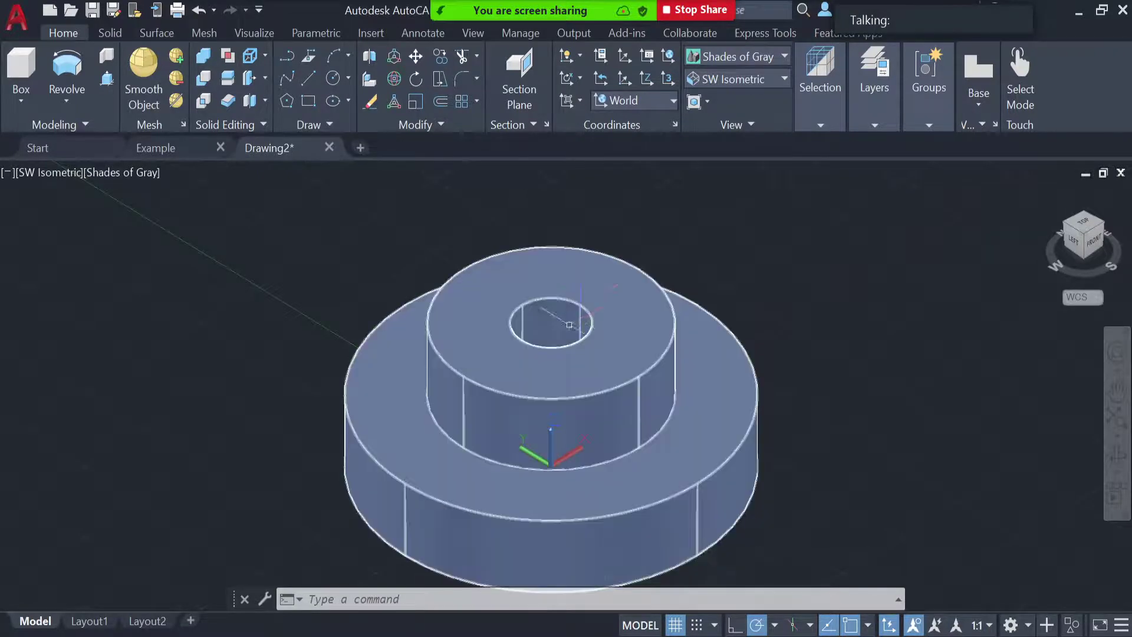
key("Escape")
left_click(546, 341)
middle_click_drag(795, 339, 818, 456, "shift")
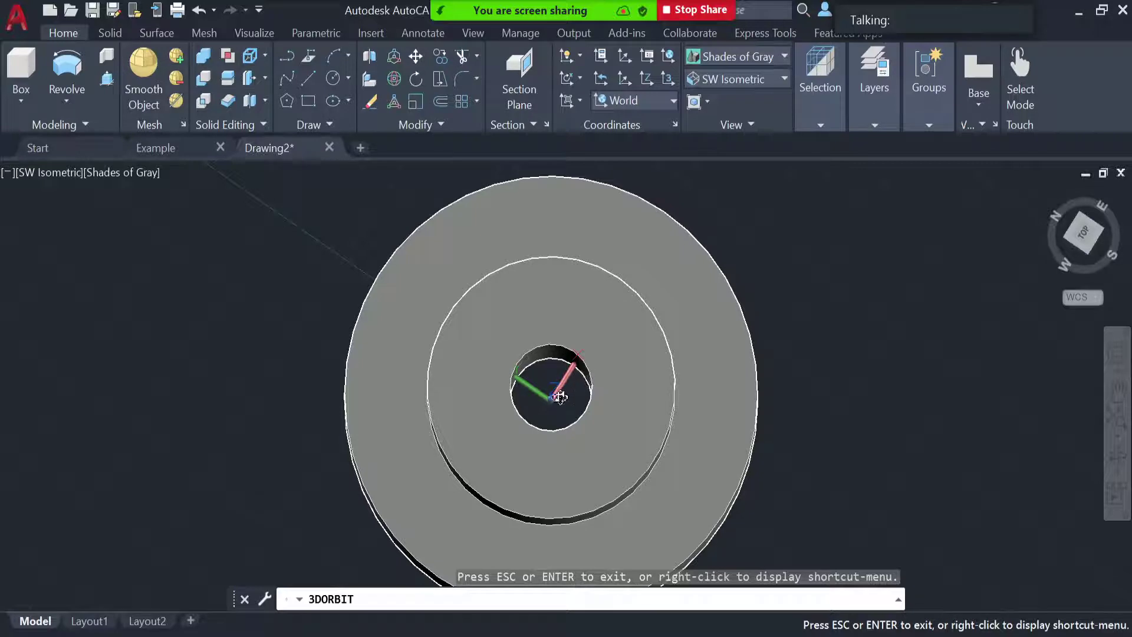
left_click_drag(829, 374, 807, 284)
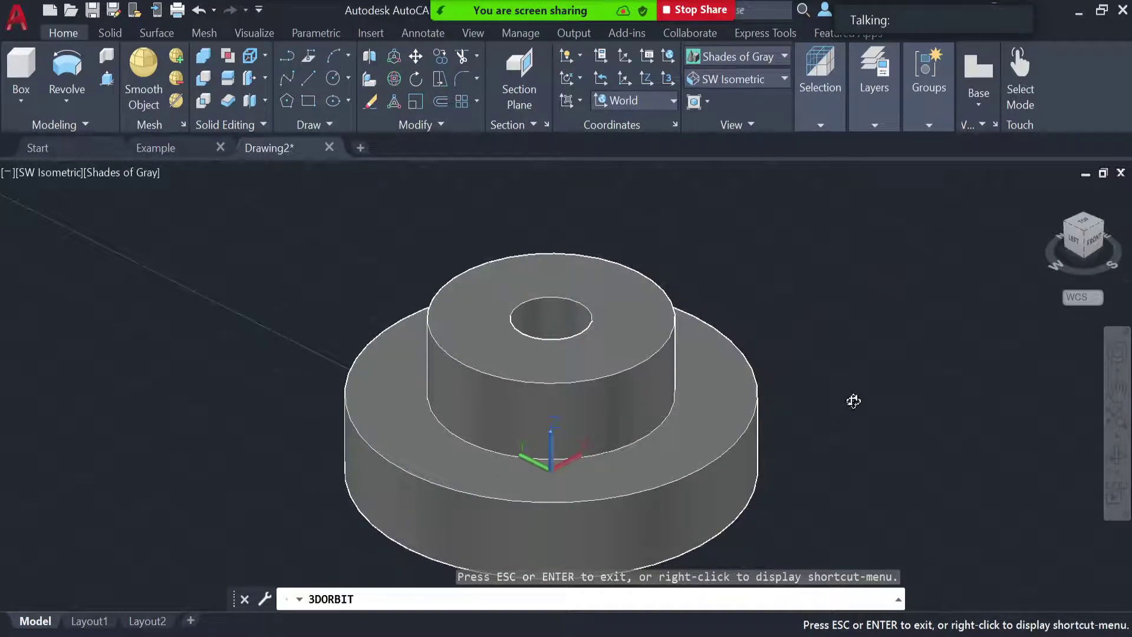
- Exit orbit and undo the view change and the revolve, leaving the flat L-shaped profile
key("Escape")
key("ctrl+z")
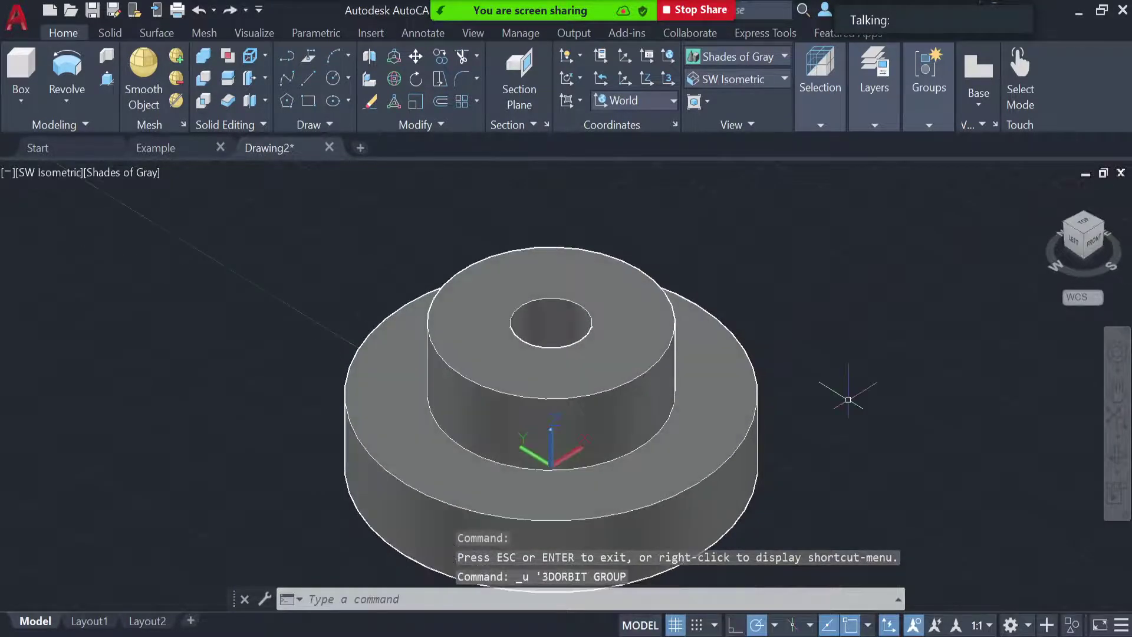
key("ctrl+z")
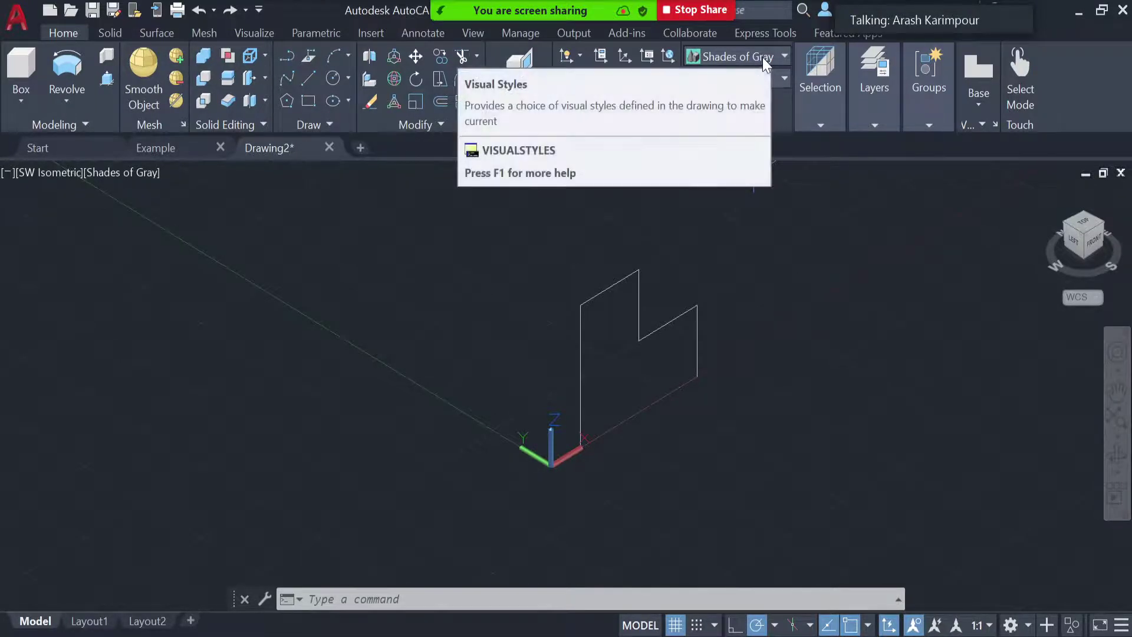
- Switch to the Front view and move the L-shaped profile 25 units right from its bottom-right corner
left_click(741, 78)
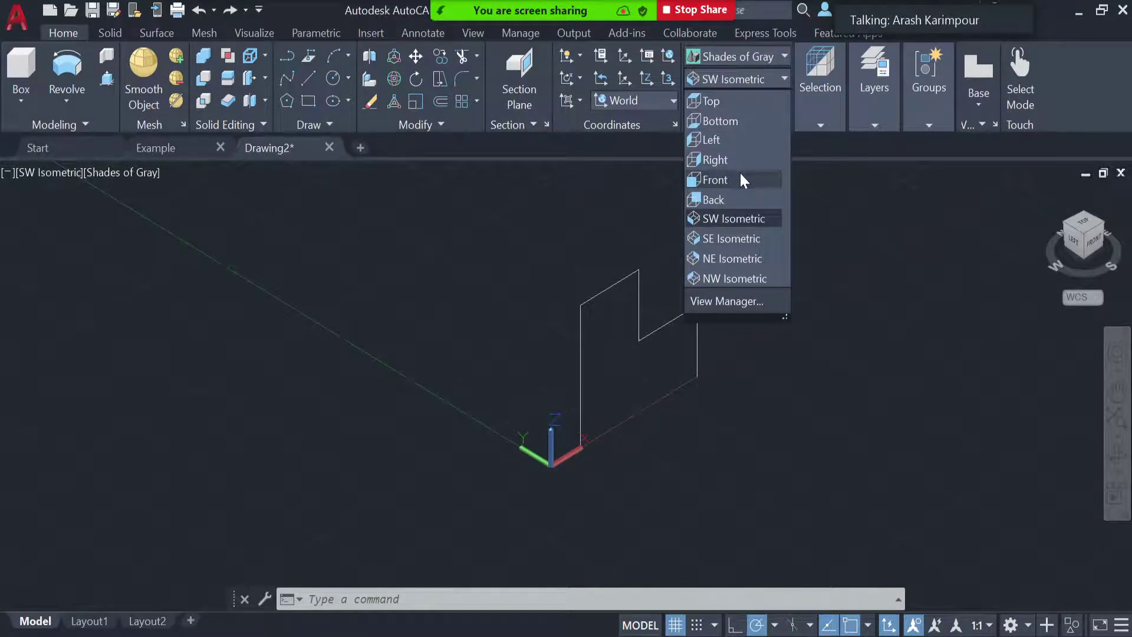
left_click(740, 178)
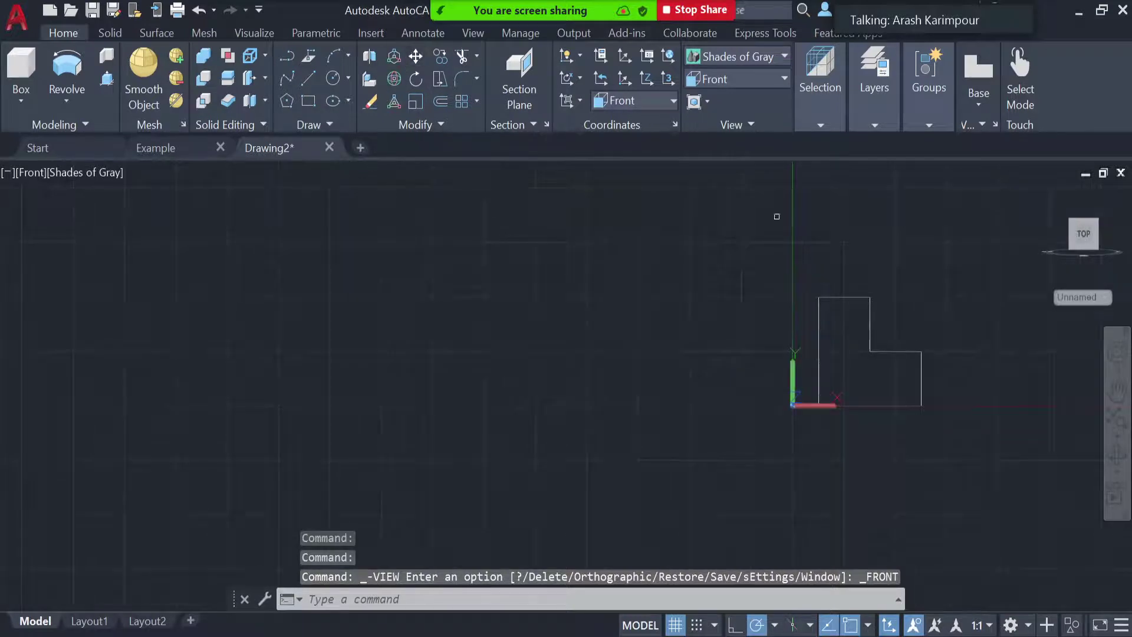
left_click(414, 54)
left_click(922, 384)
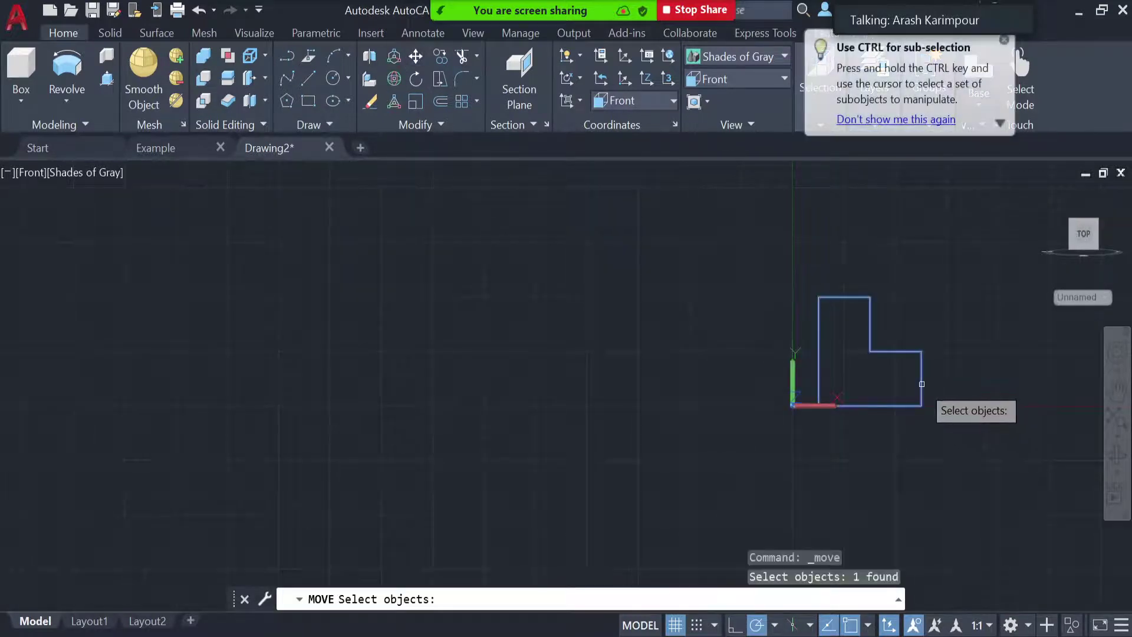
key("Return")
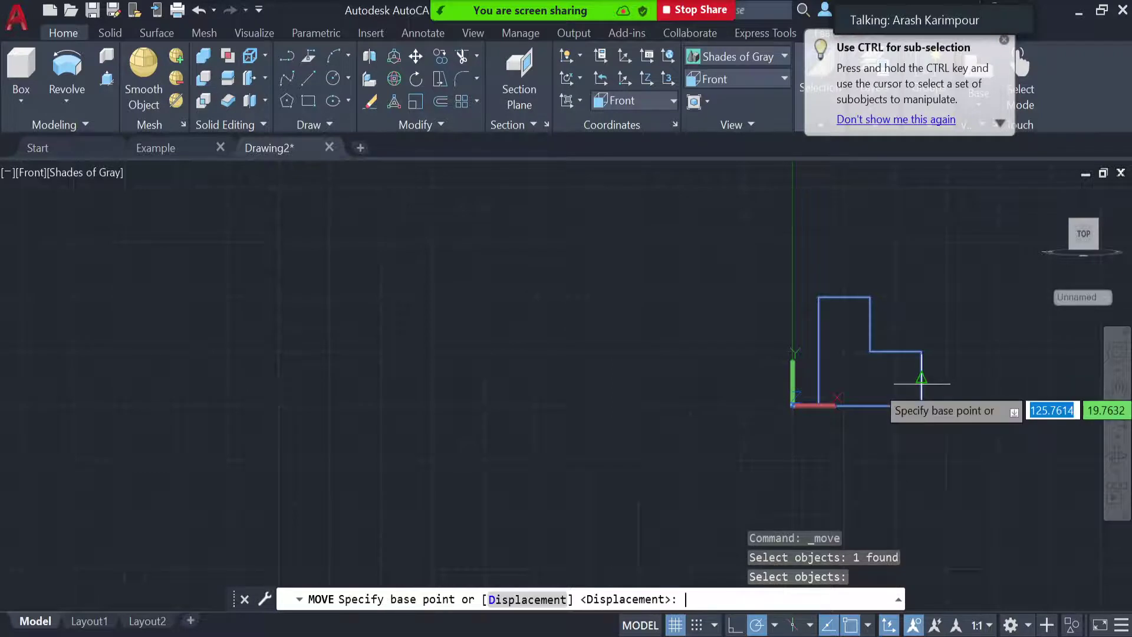
left_click(920, 405)
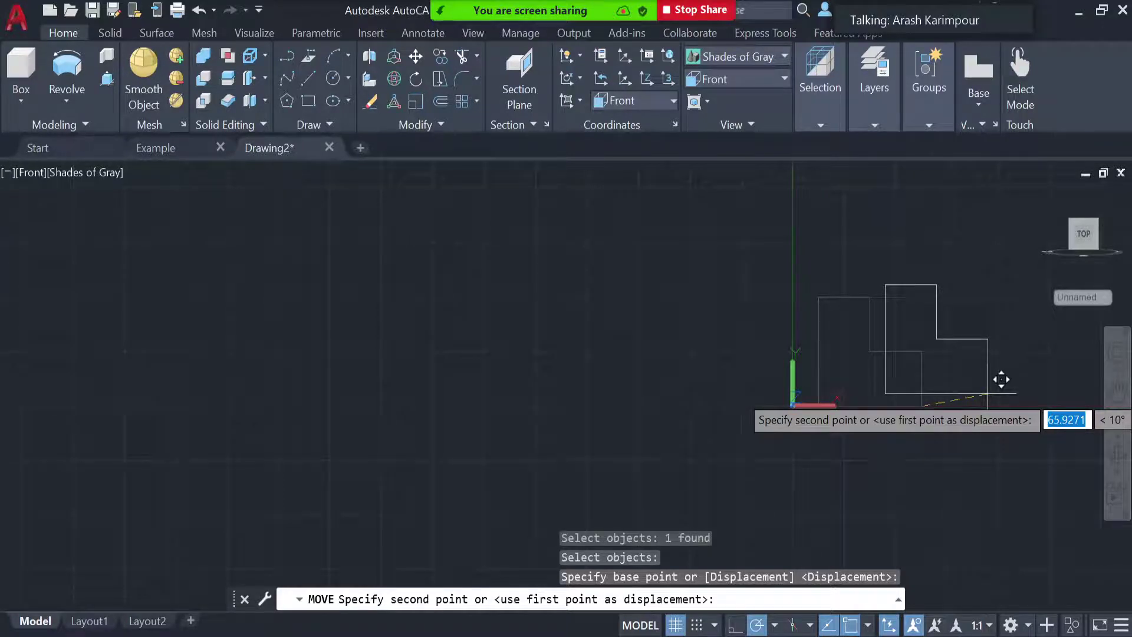
type("25")
key("Return")
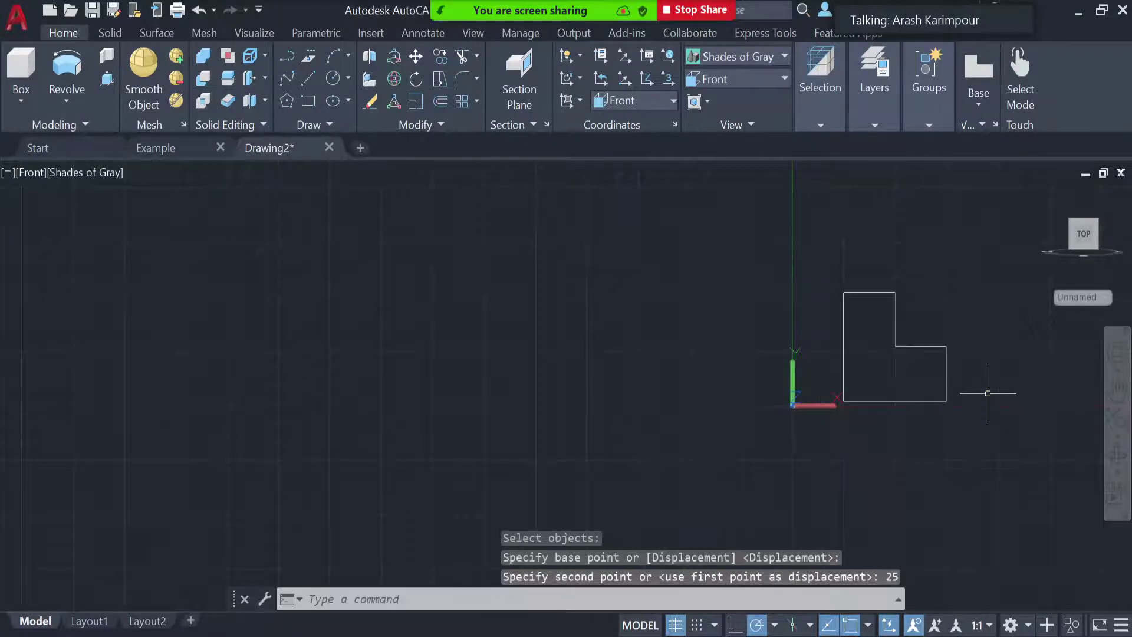
- Undo that move and redo it, shifting the profile 25 units right again
key("ctrl+z")
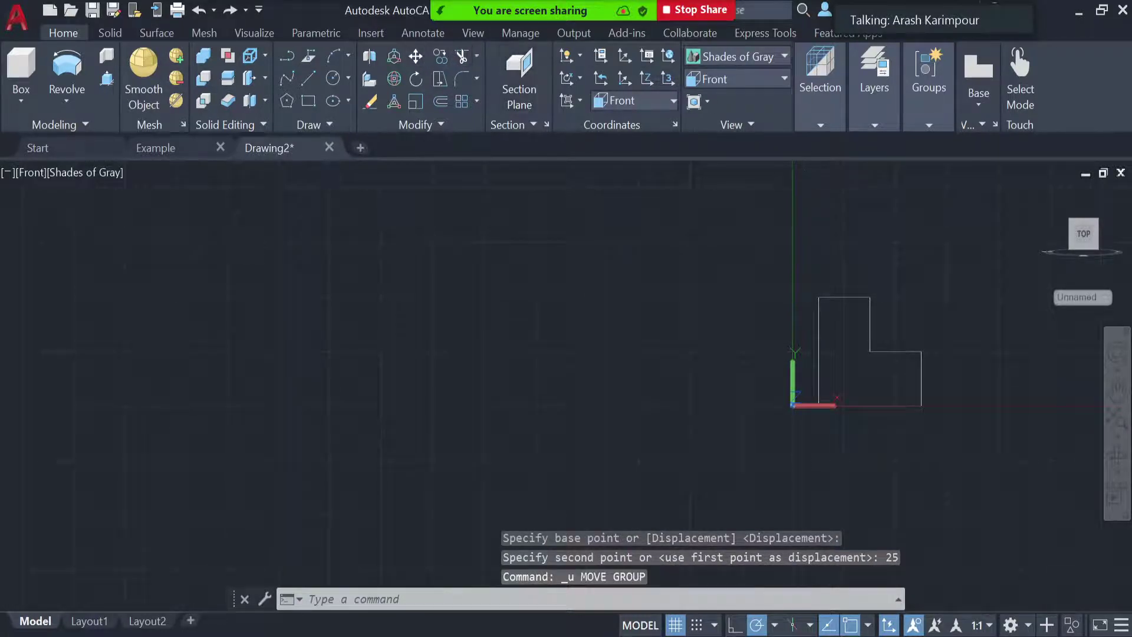
left_click(416, 56)
left_click(922, 382)
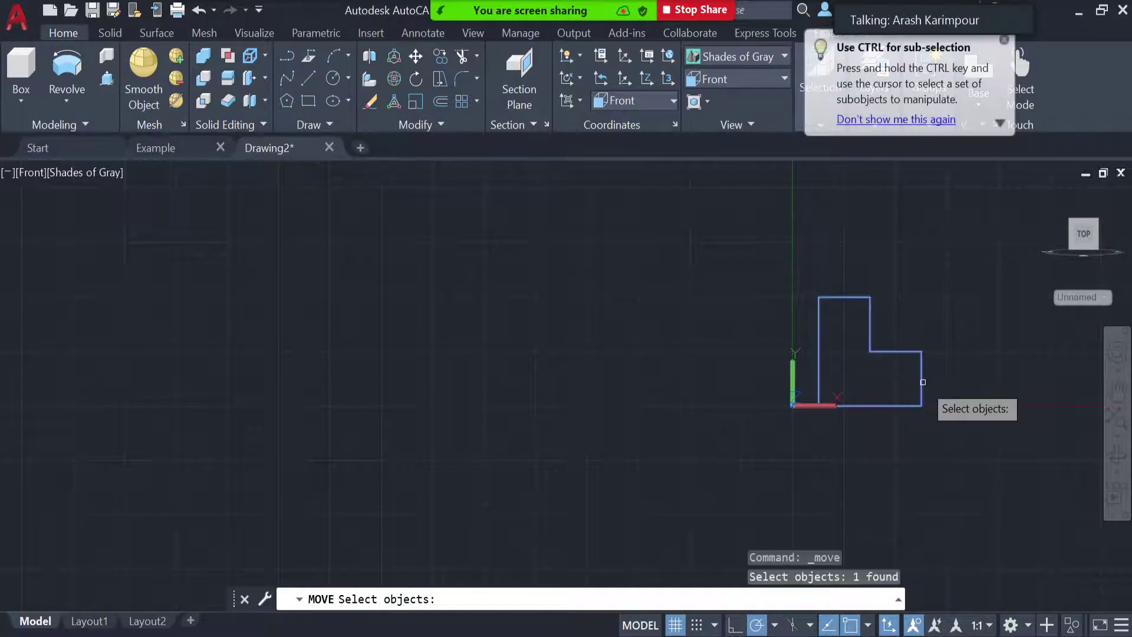
key("Return")
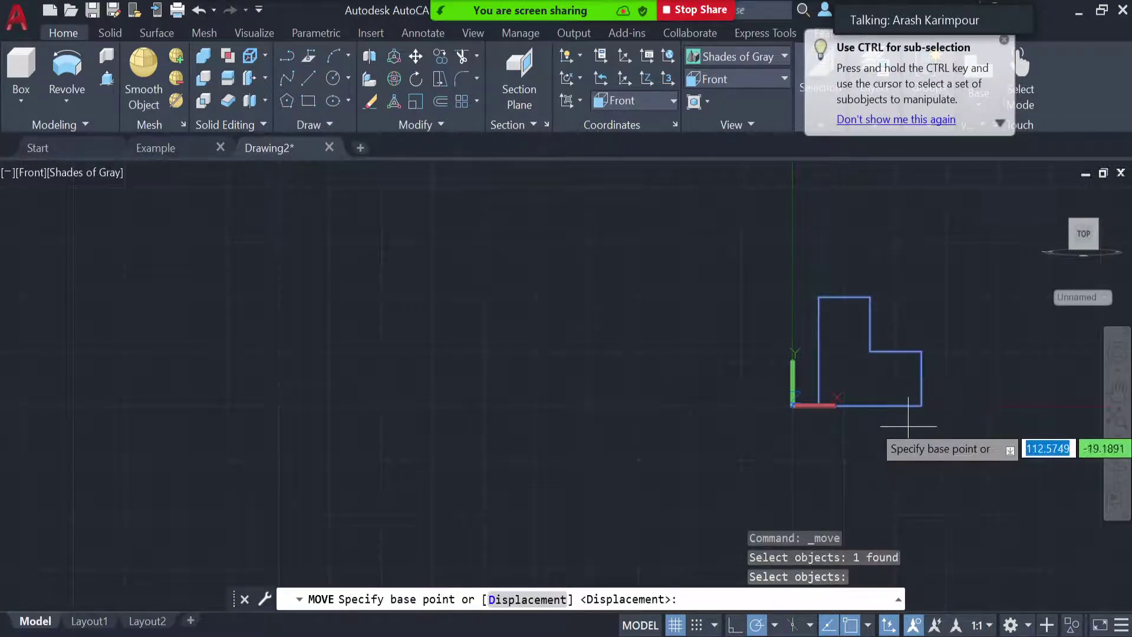
left_click(921, 405)
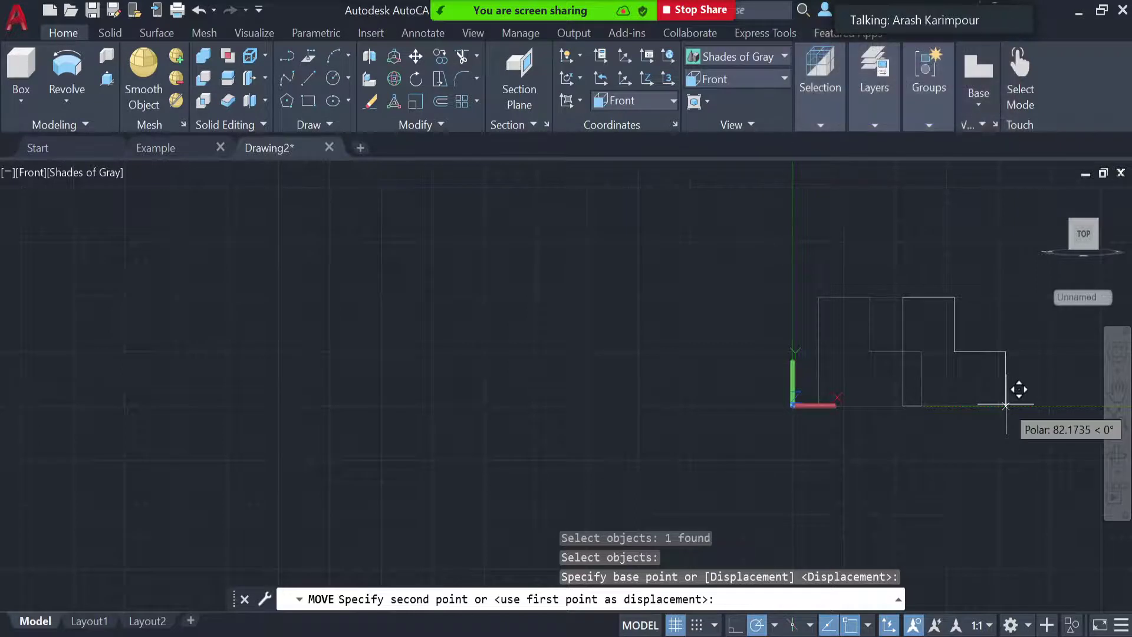
type("25")
key("Return")
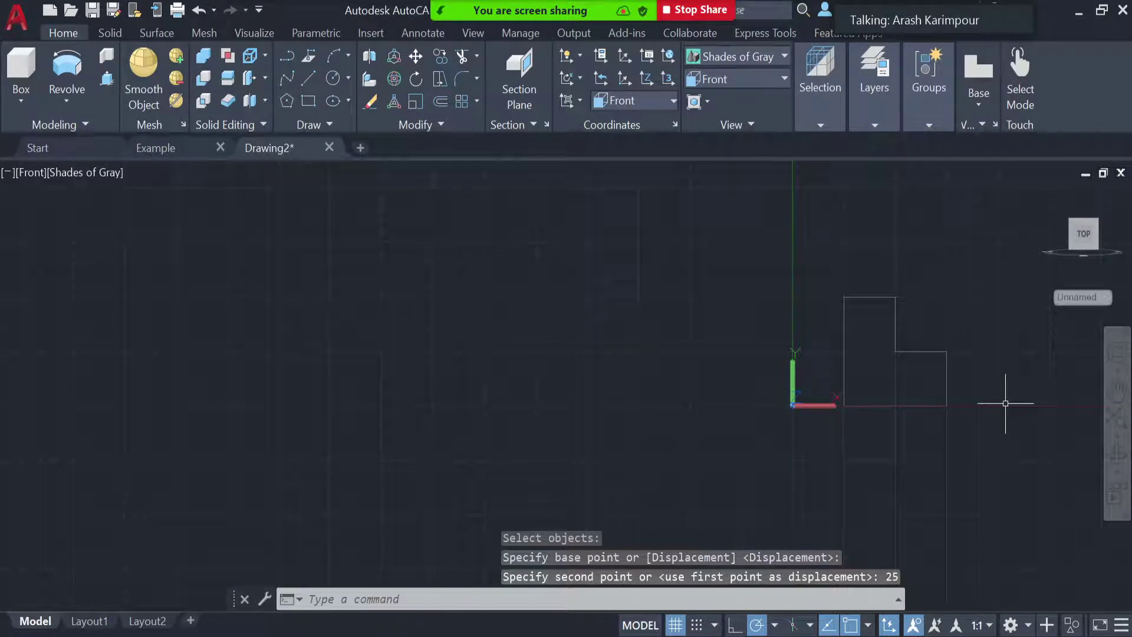
left_click(709, 79)
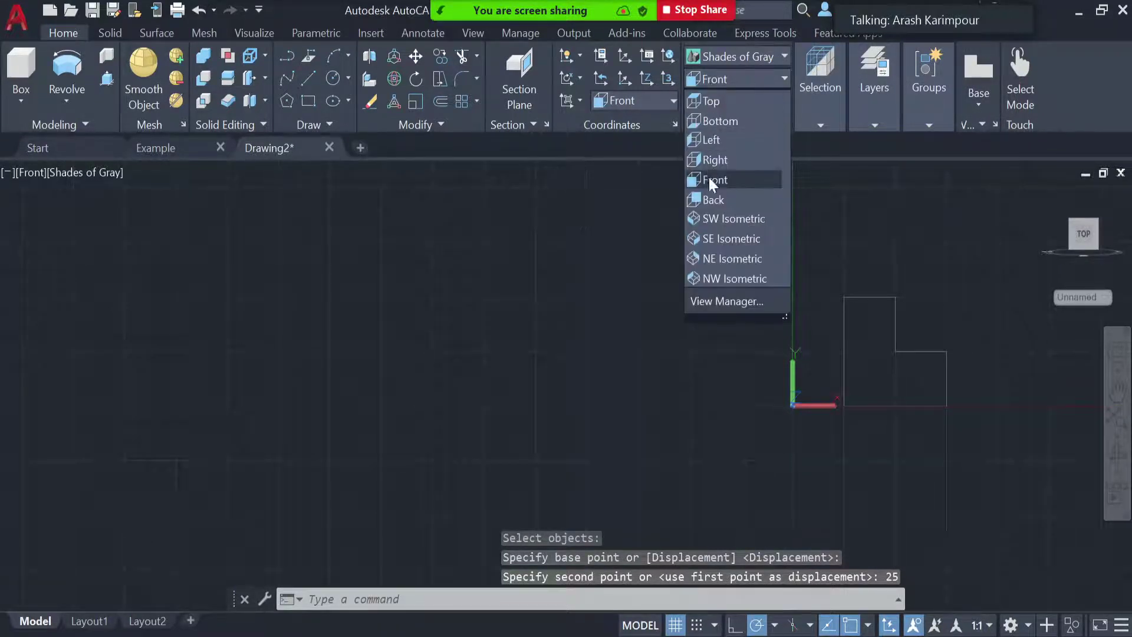
- Return to SW Isometric and revolve the profile about the axis through its two bottom corners
left_click(718, 219)
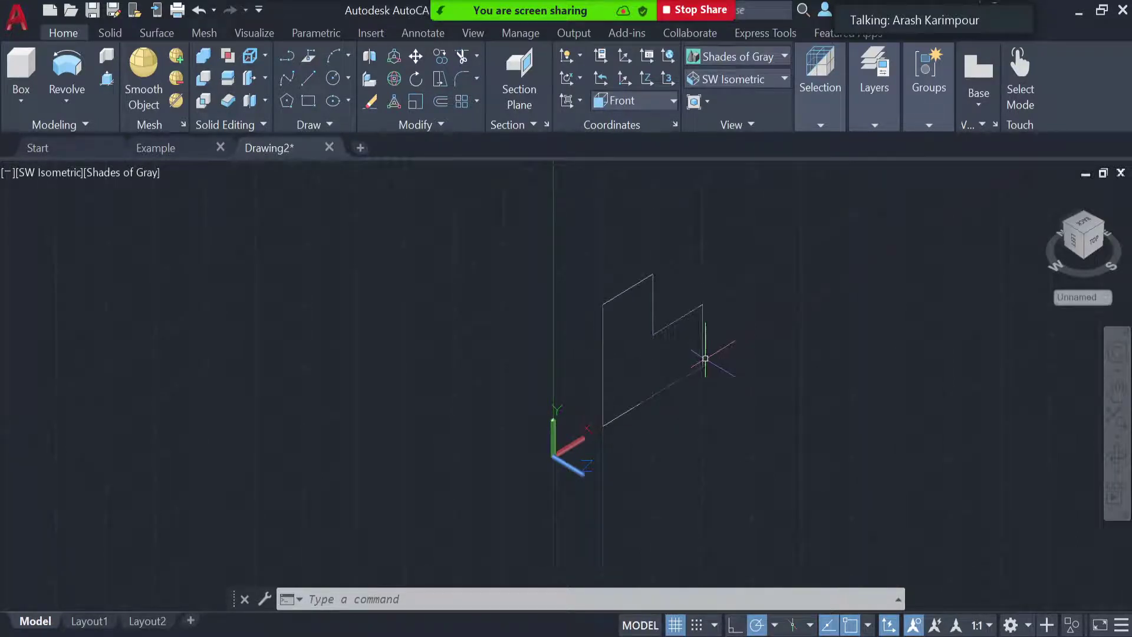
left_click(66, 70)
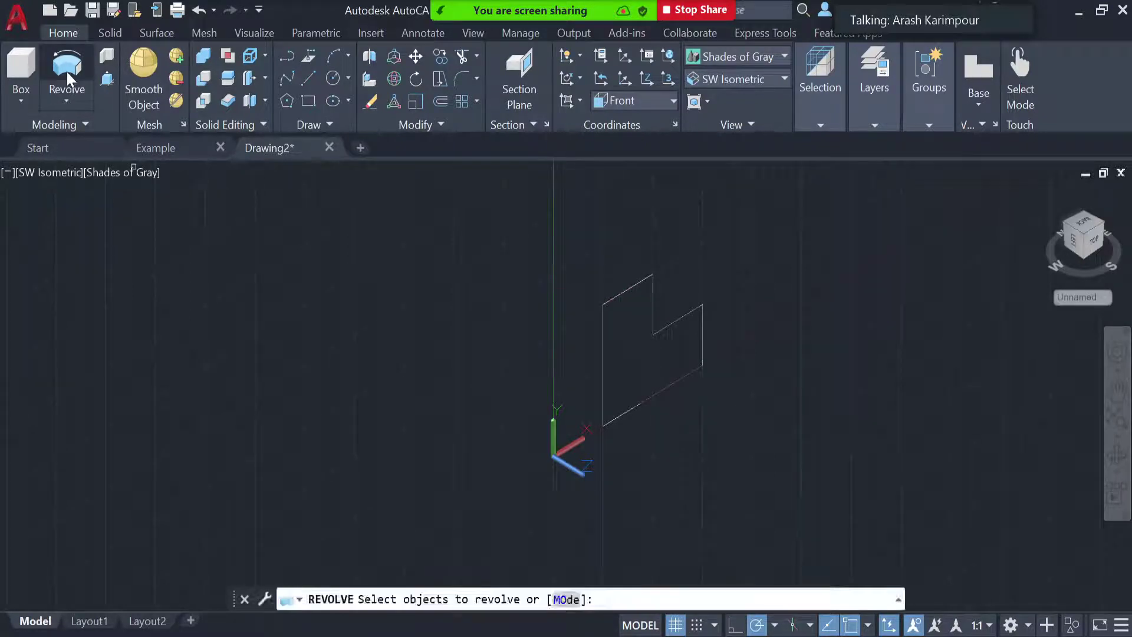
left_click(634, 286)
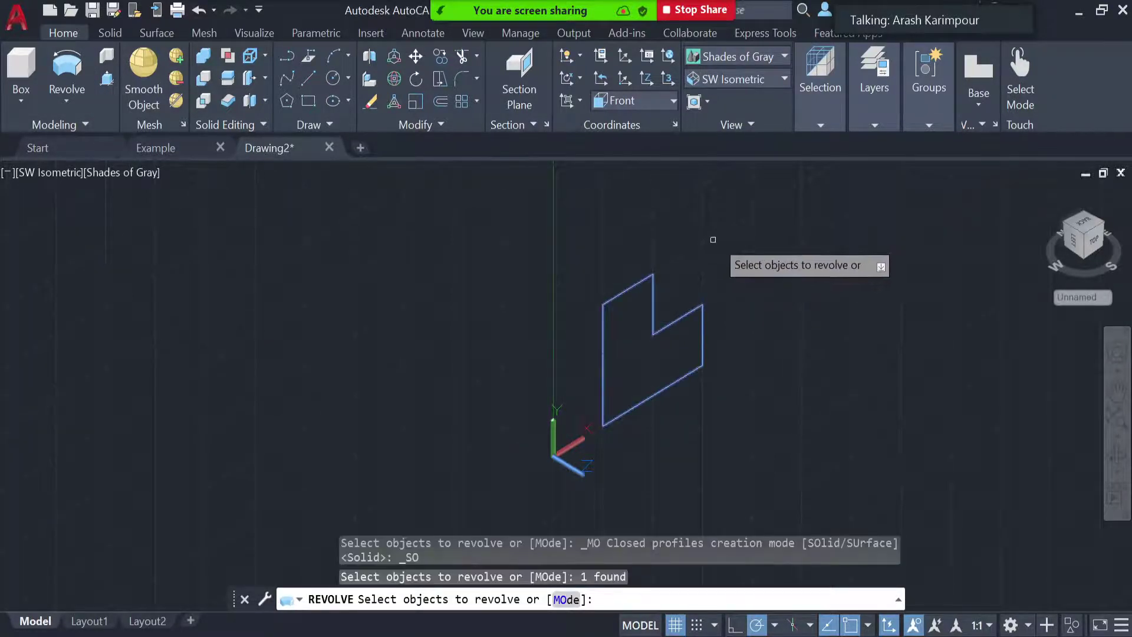
key("Return")
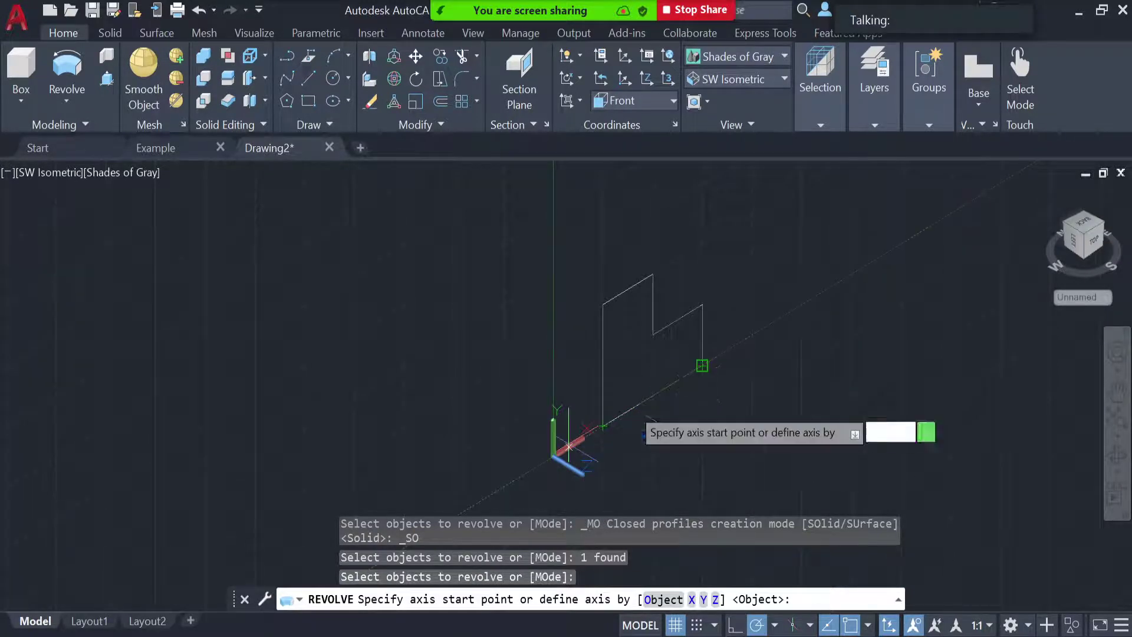
left_click(602, 426)
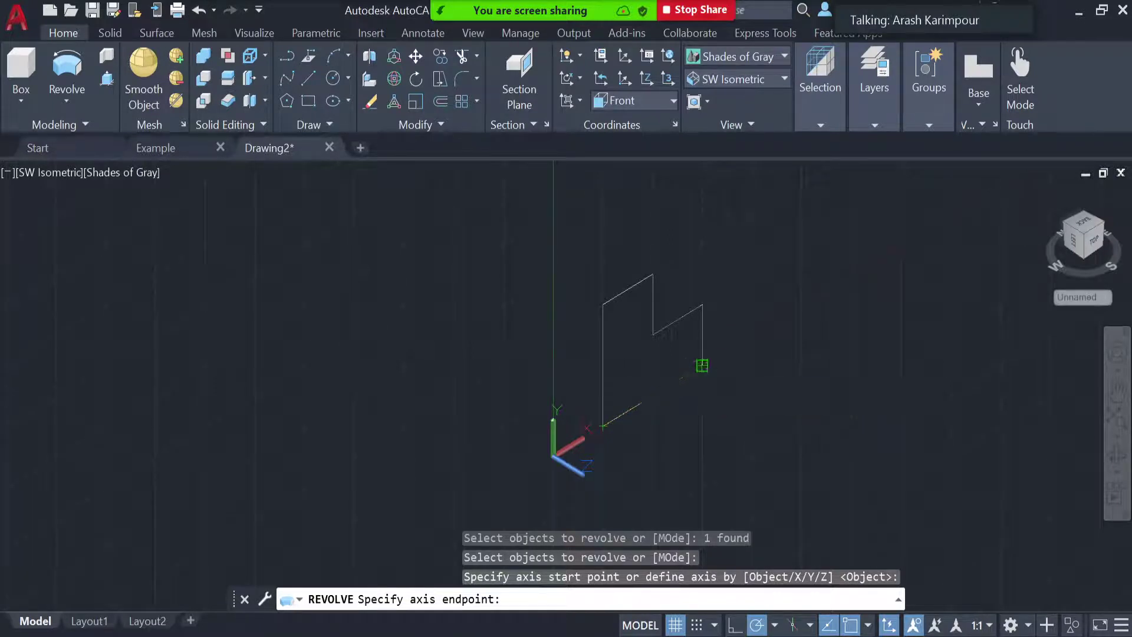
left_click(702, 366)
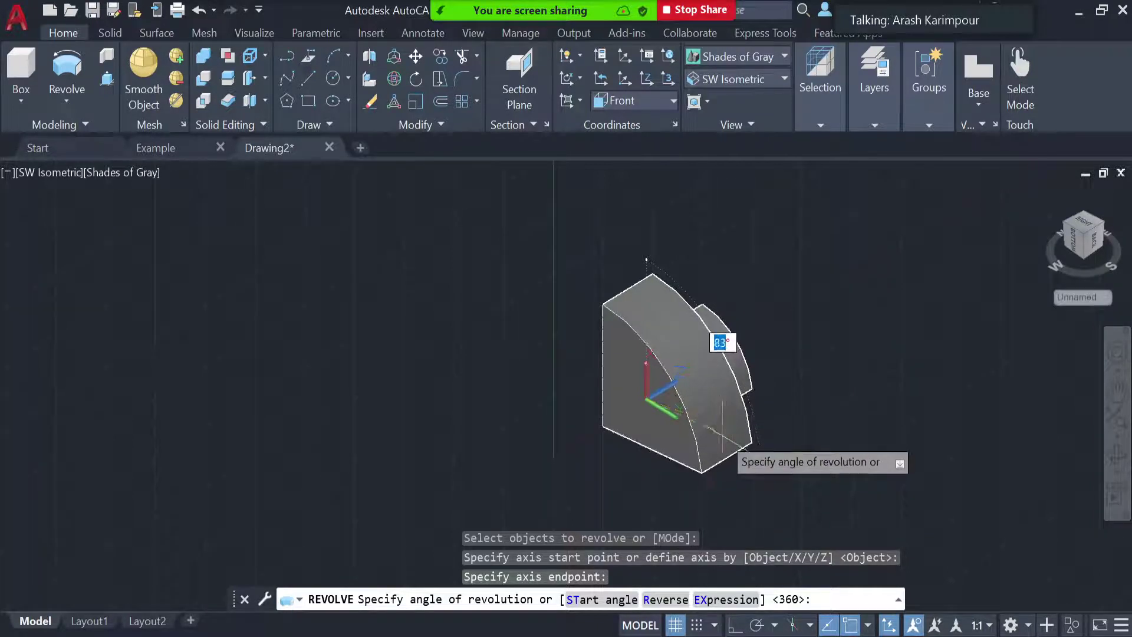
- Give the revolution a 90° angle, then undo the trial solid
type("90")
key("Return")
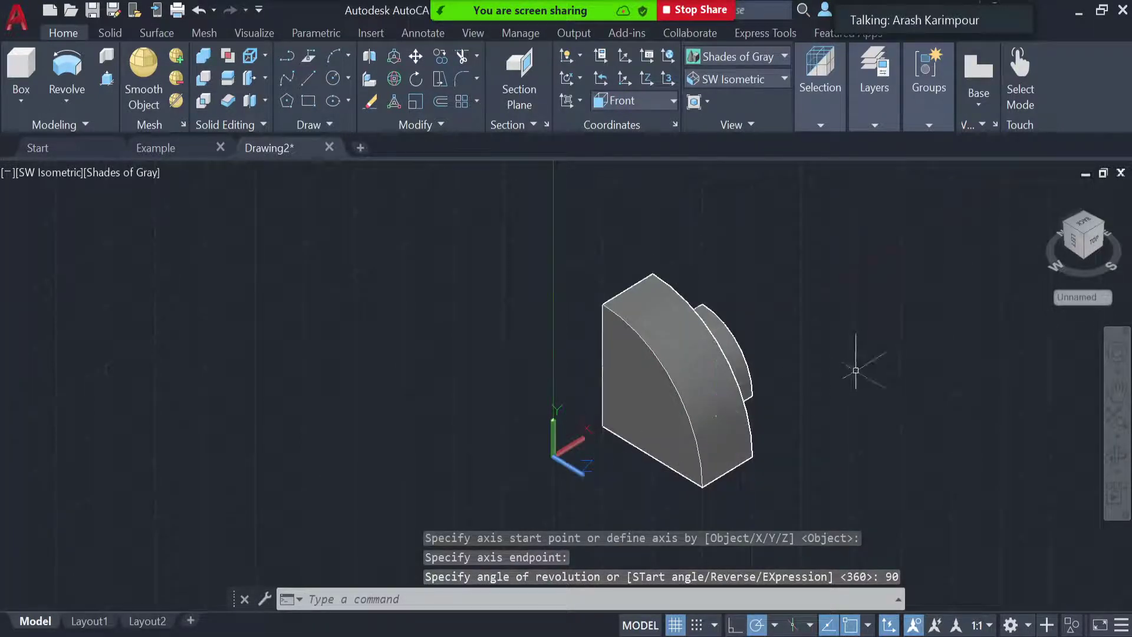
key("ctrl+z")
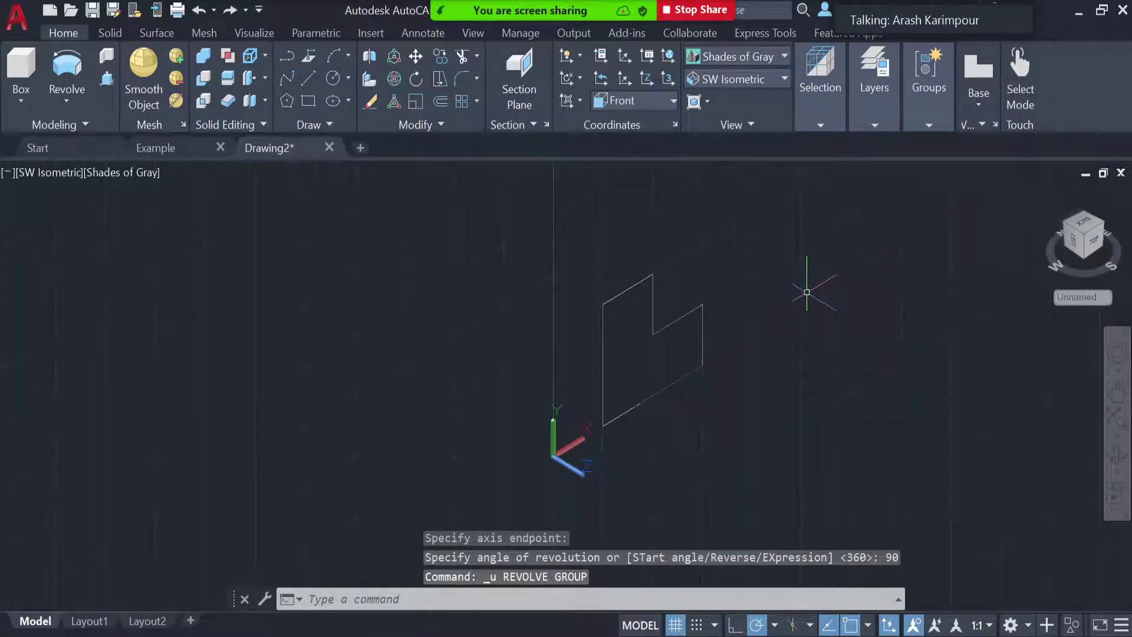
left_click(71, 67)
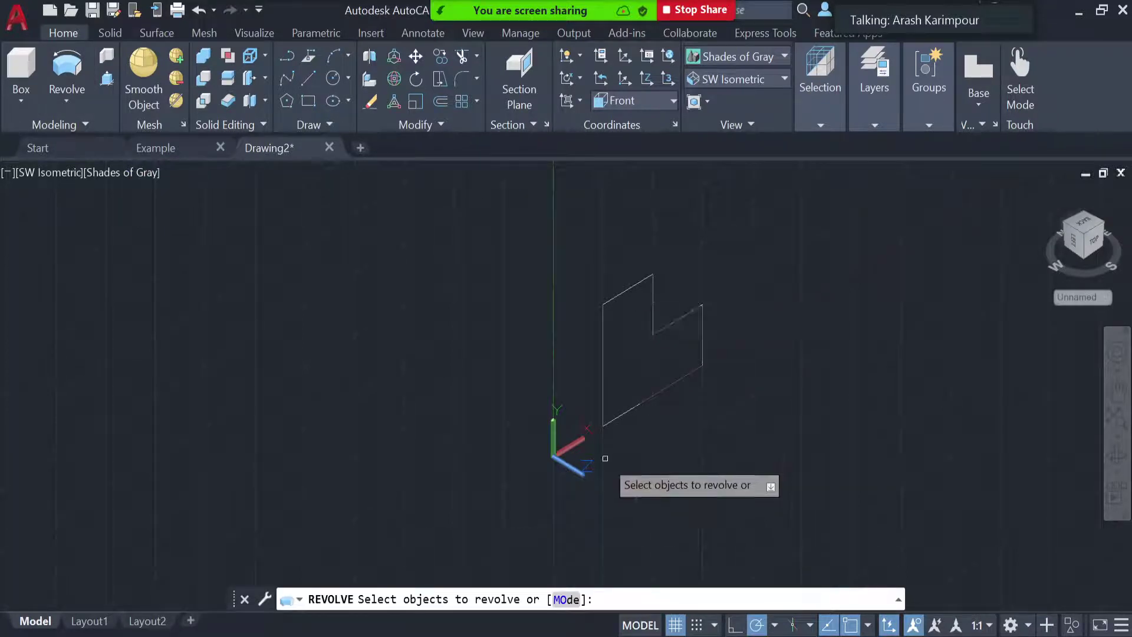
left_click(639, 413)
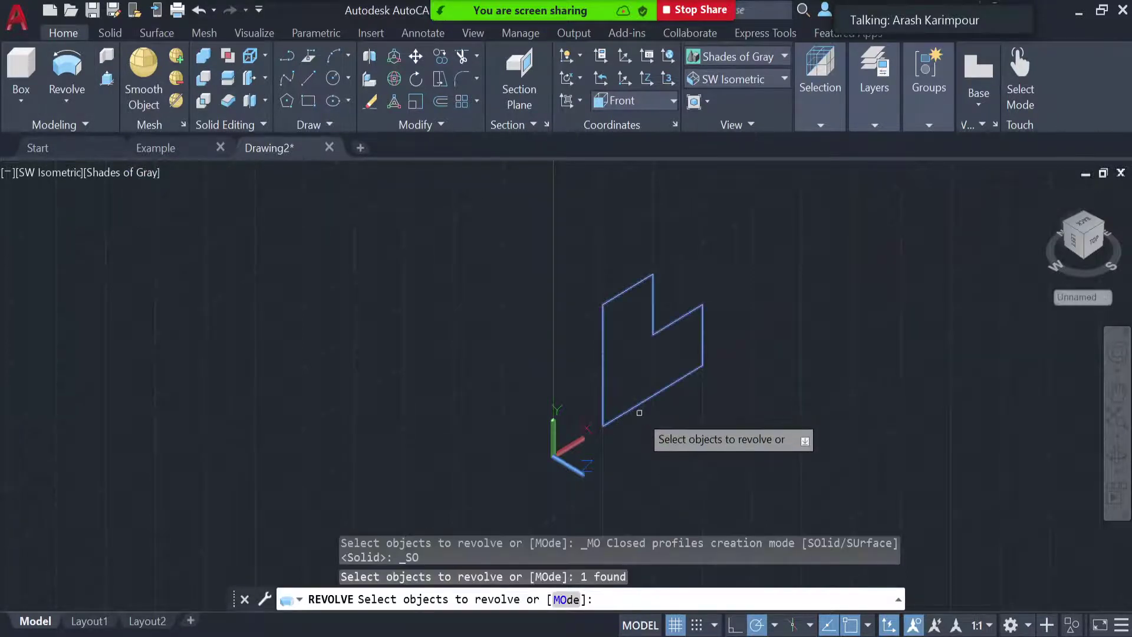
key("Return")
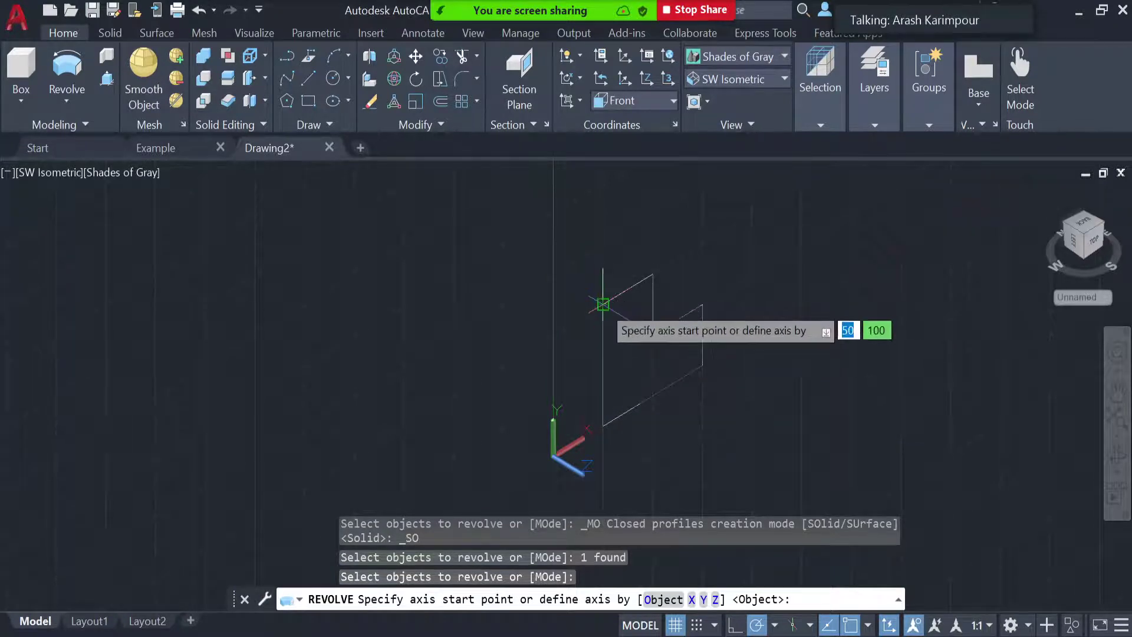
left_click(603, 426)
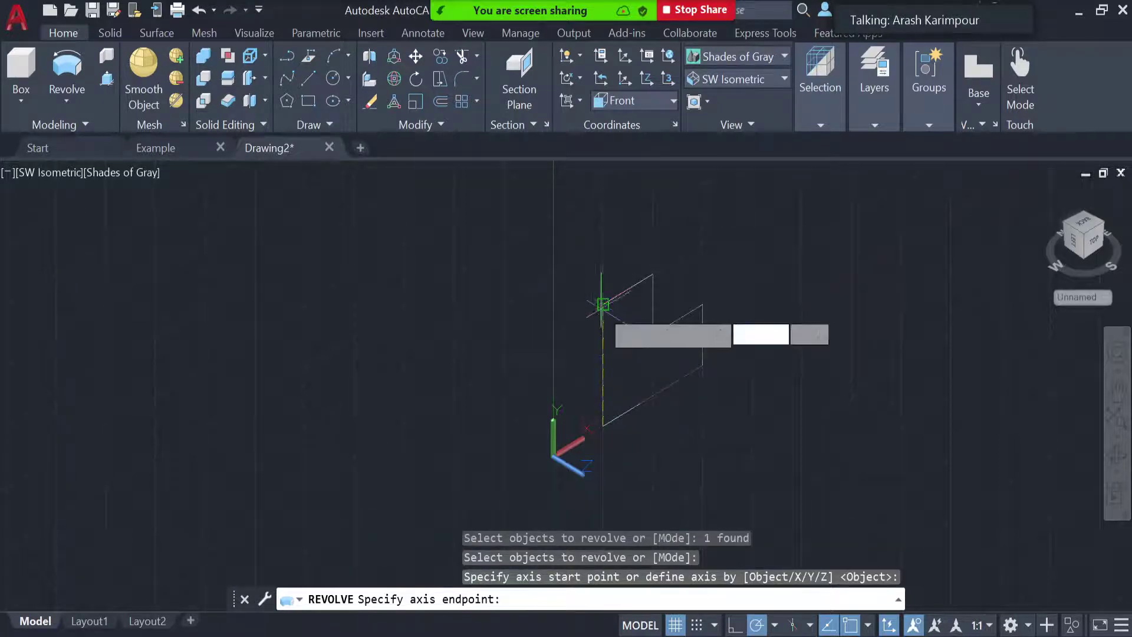
left_click(602, 305)
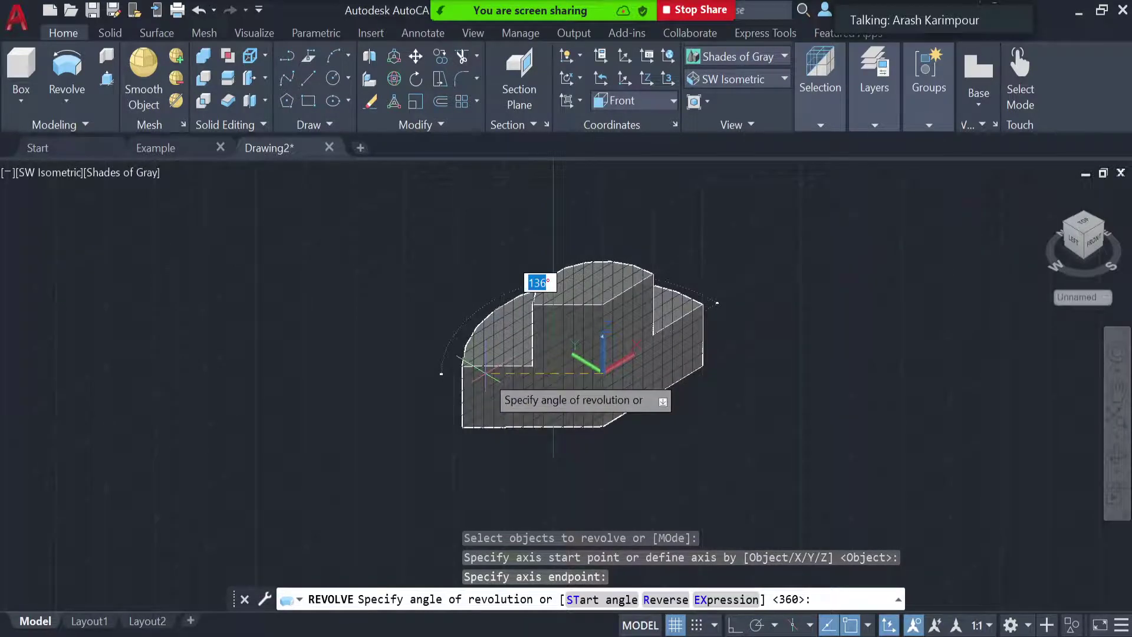
type("135")
key("Return")
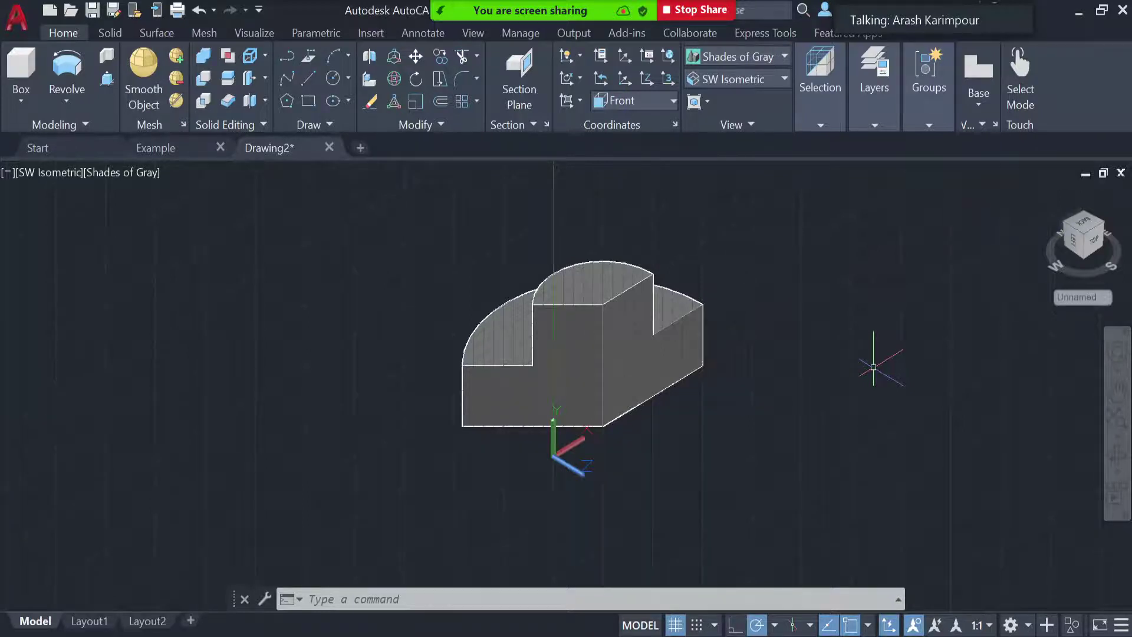
key("ctrl+z")
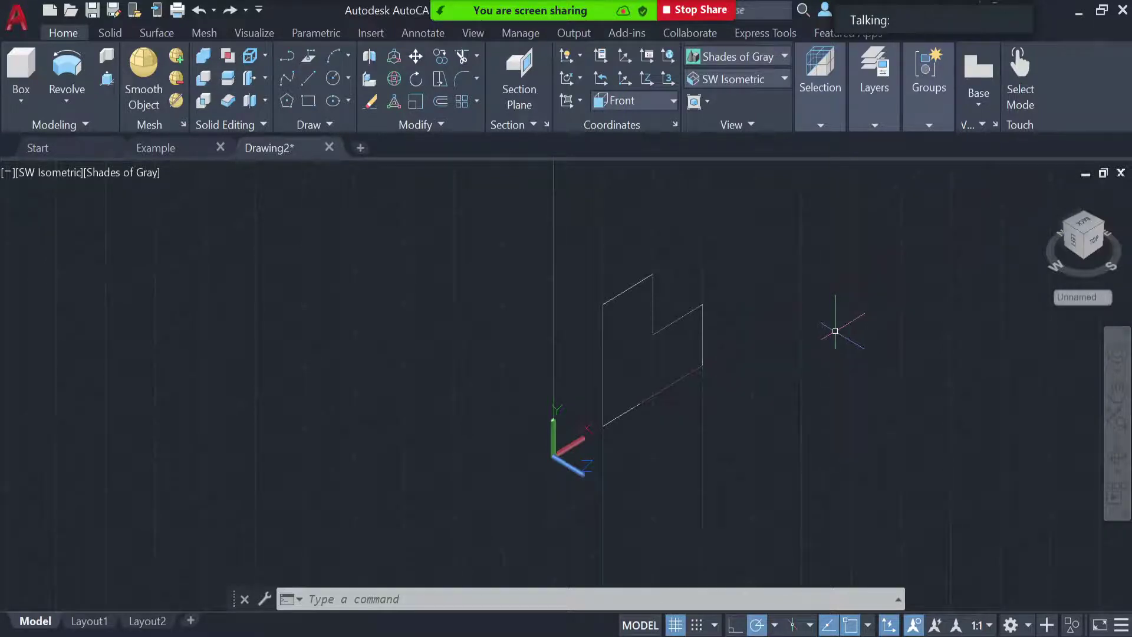
mouse_move(830, 344)
middle_mouse_down()
mouse_move(657, 374)
mouse_move(609, 427)
mouse_move(639, 423)
middle_mouse_up()
key("Escape")
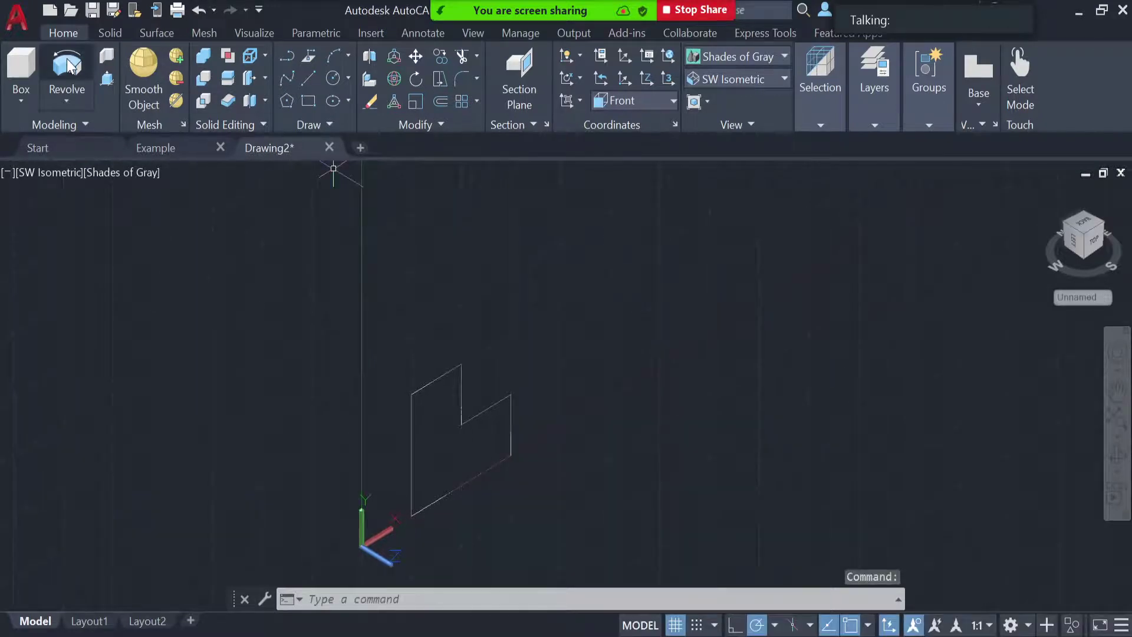
left_click(67, 65)
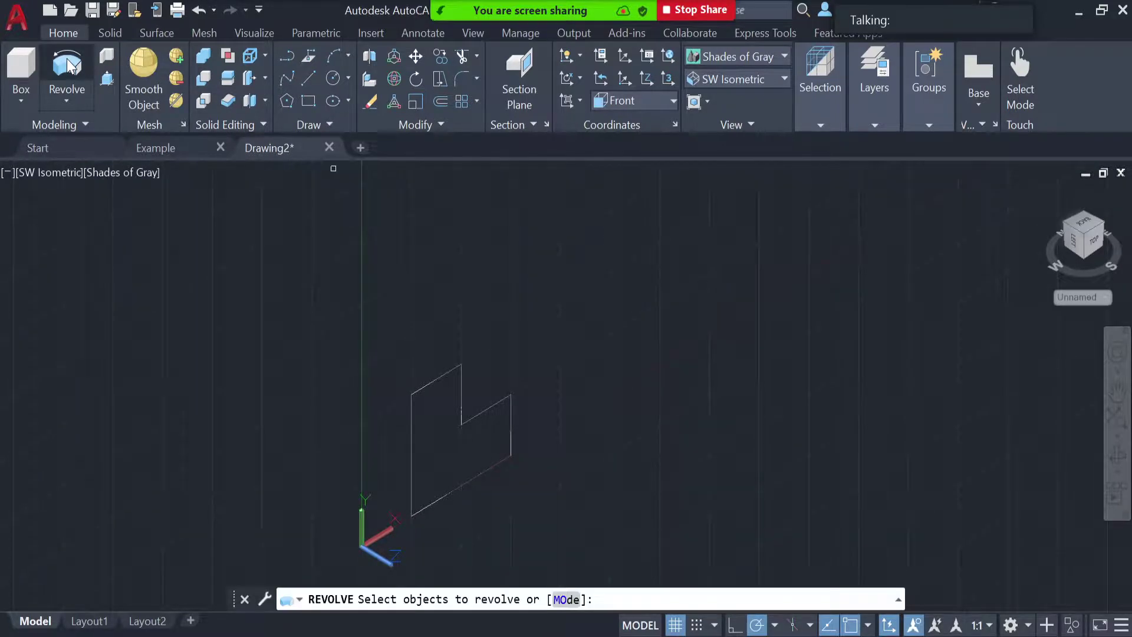
left_click(435, 381)
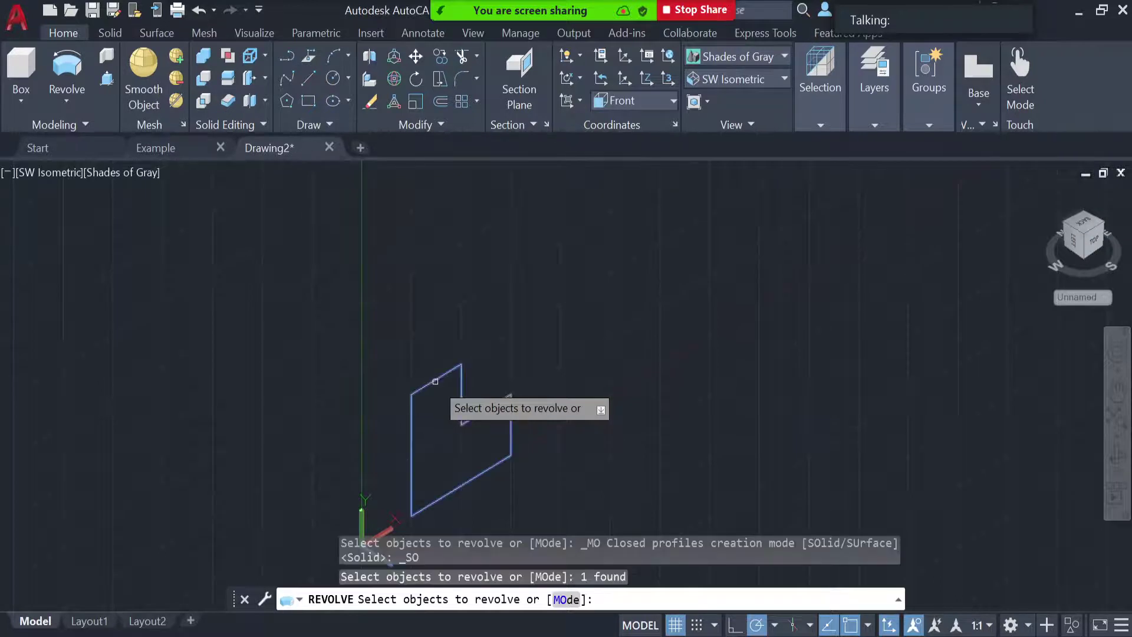
key("Return")
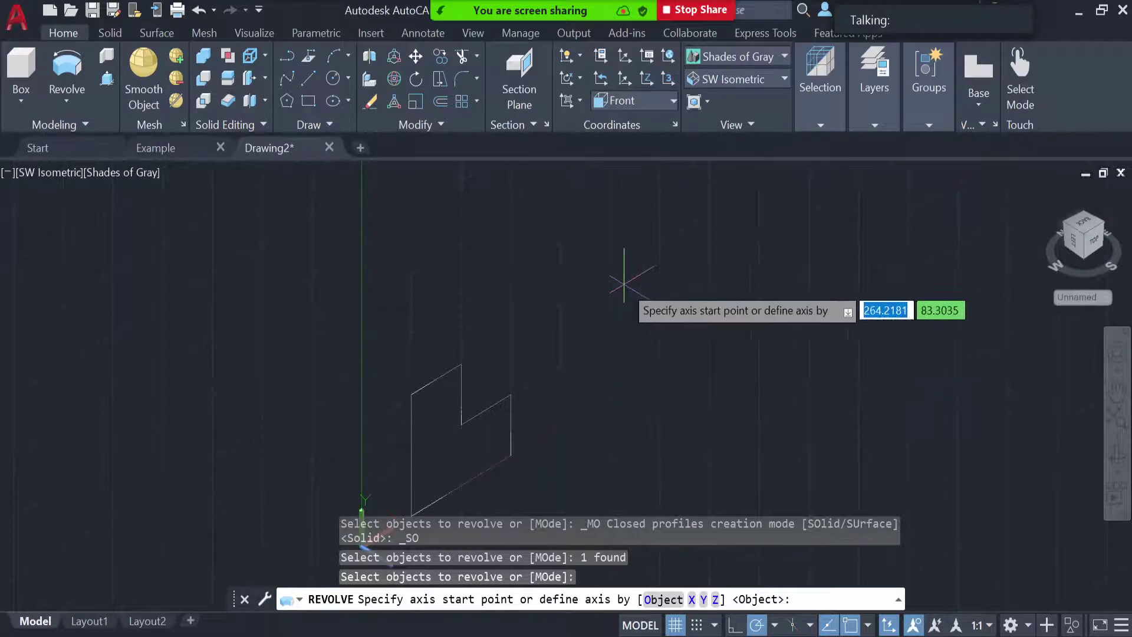
key("Escape")
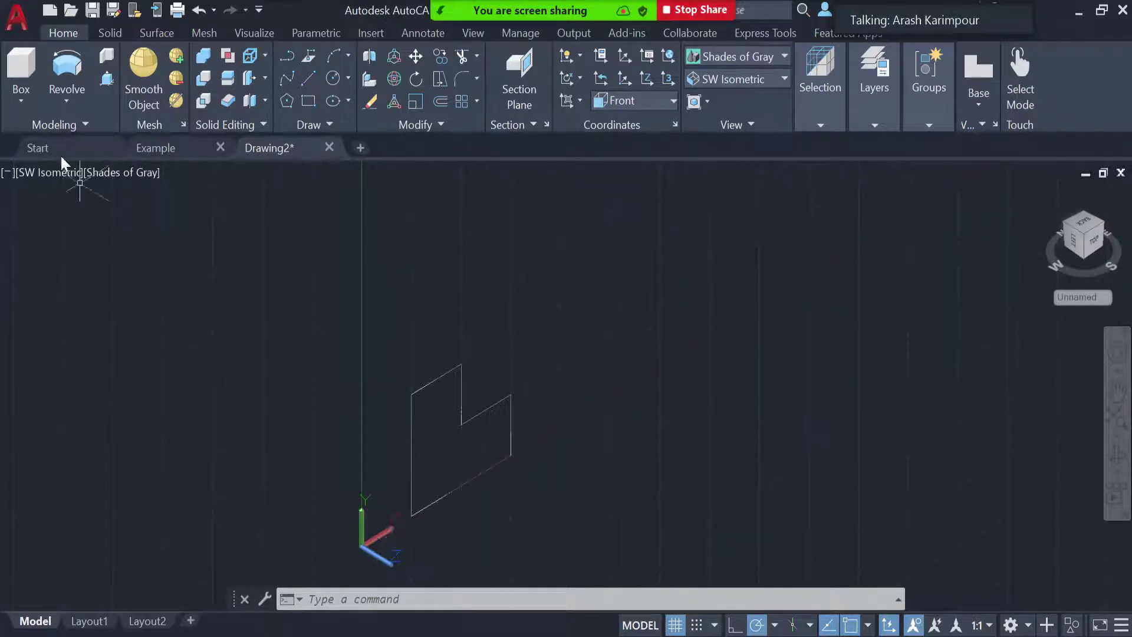
left_click(66, 68)
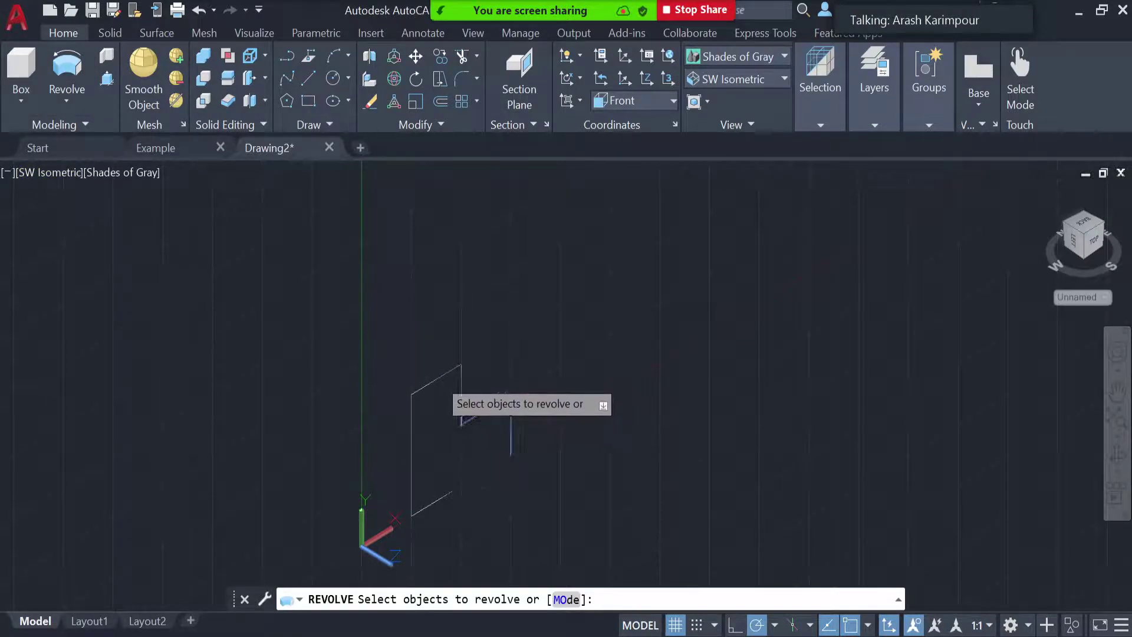
left_click(438, 377)
key("Return")
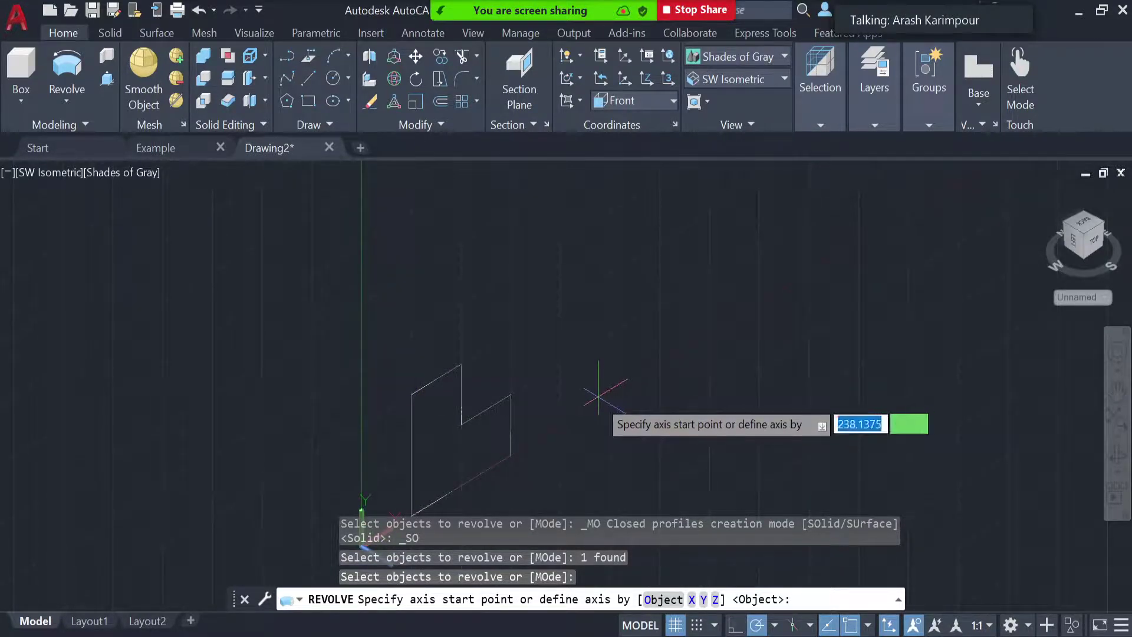
left_click(600, 399)
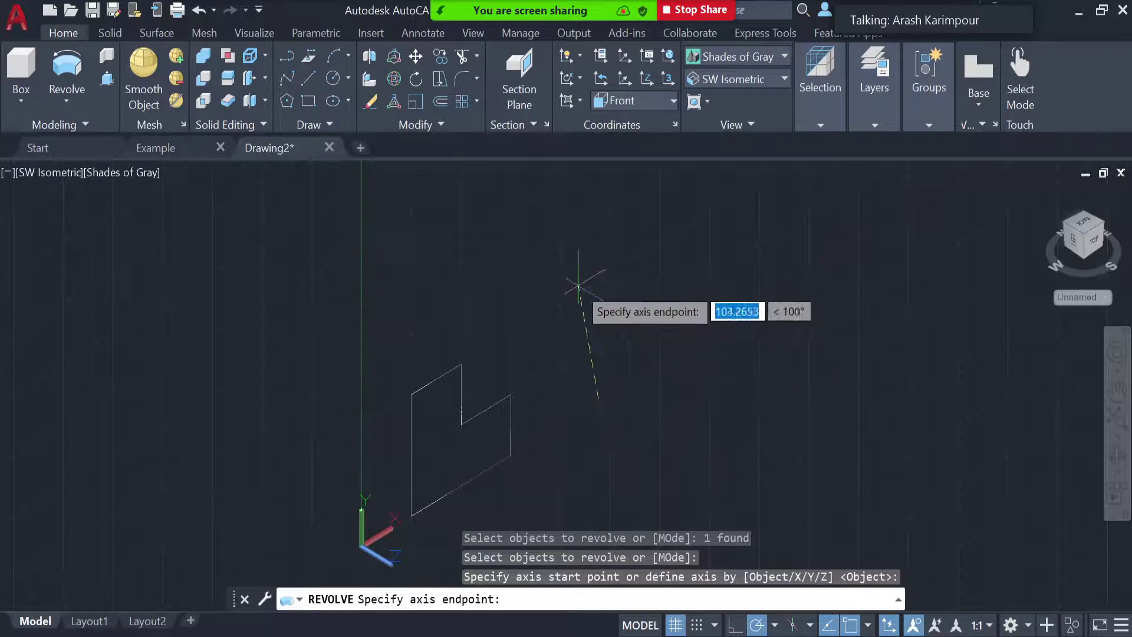
left_click(596, 255)
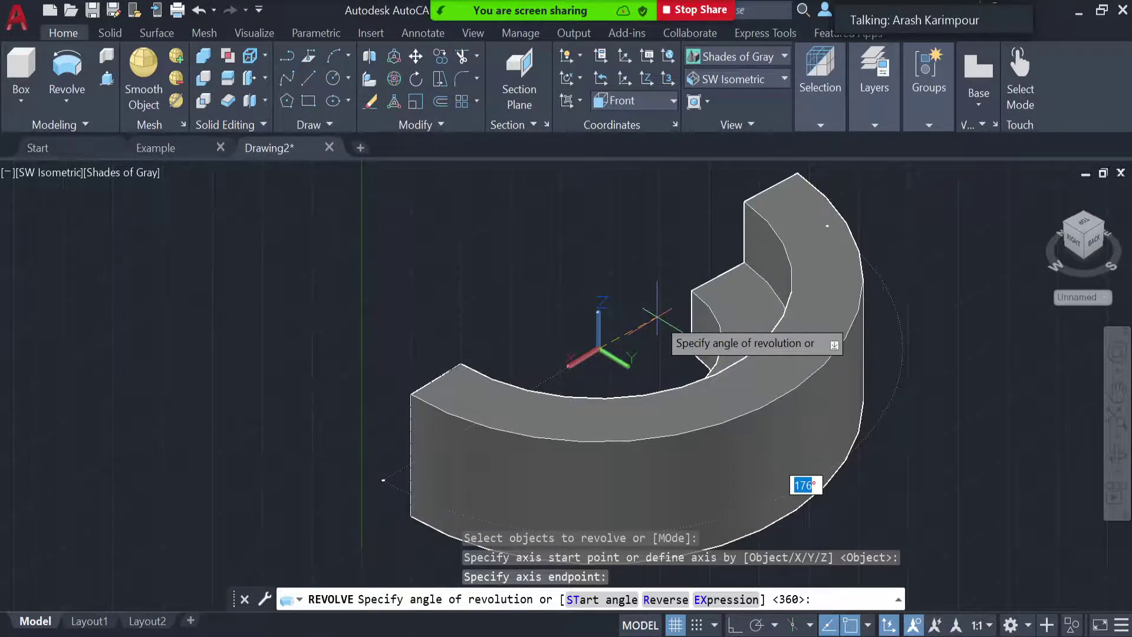
key("Escape")
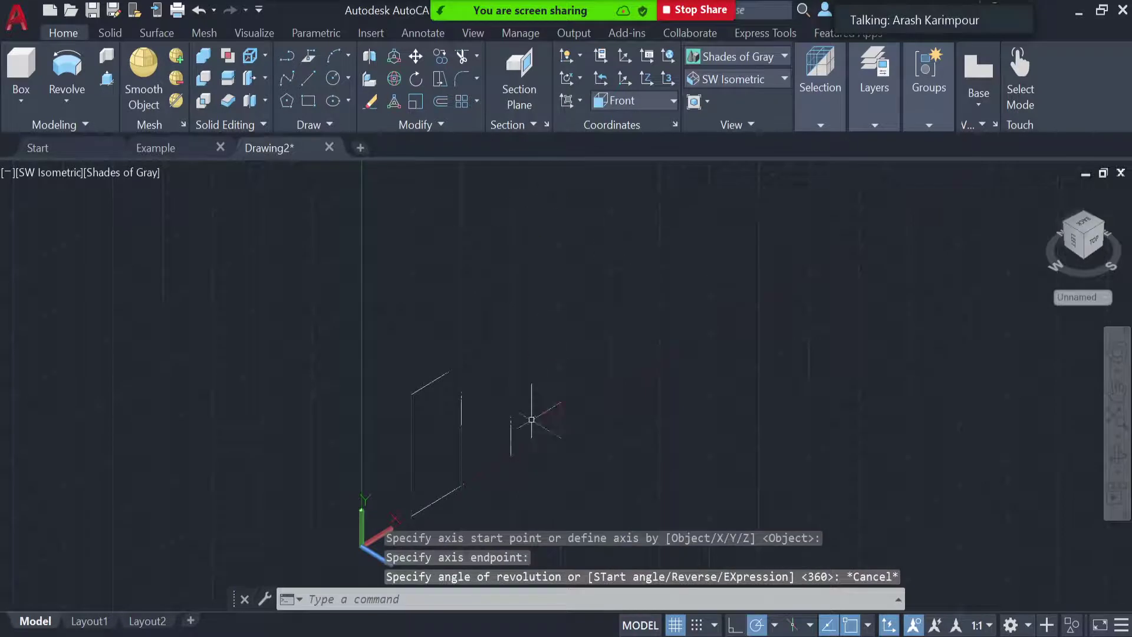
left_click(429, 380)
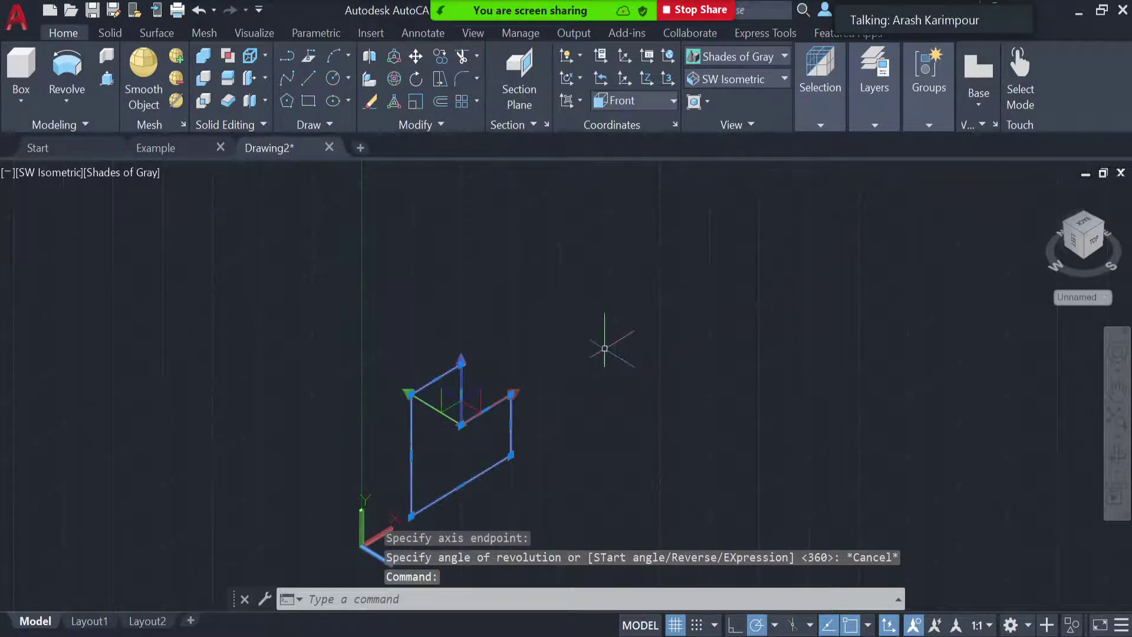
key("Escape")
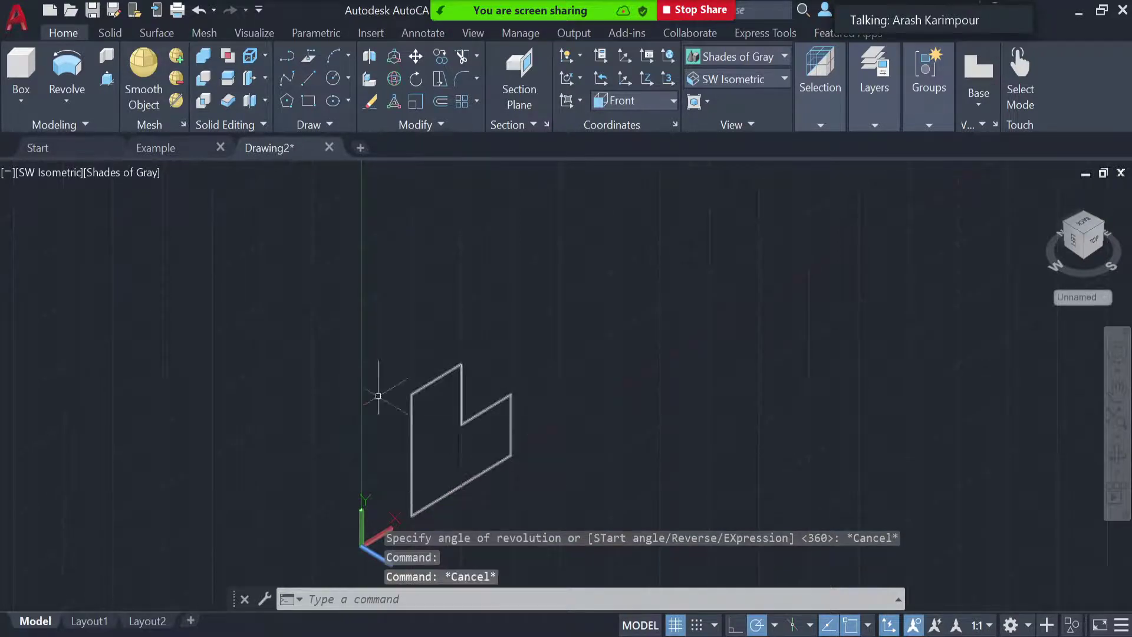
left_click(67, 65)
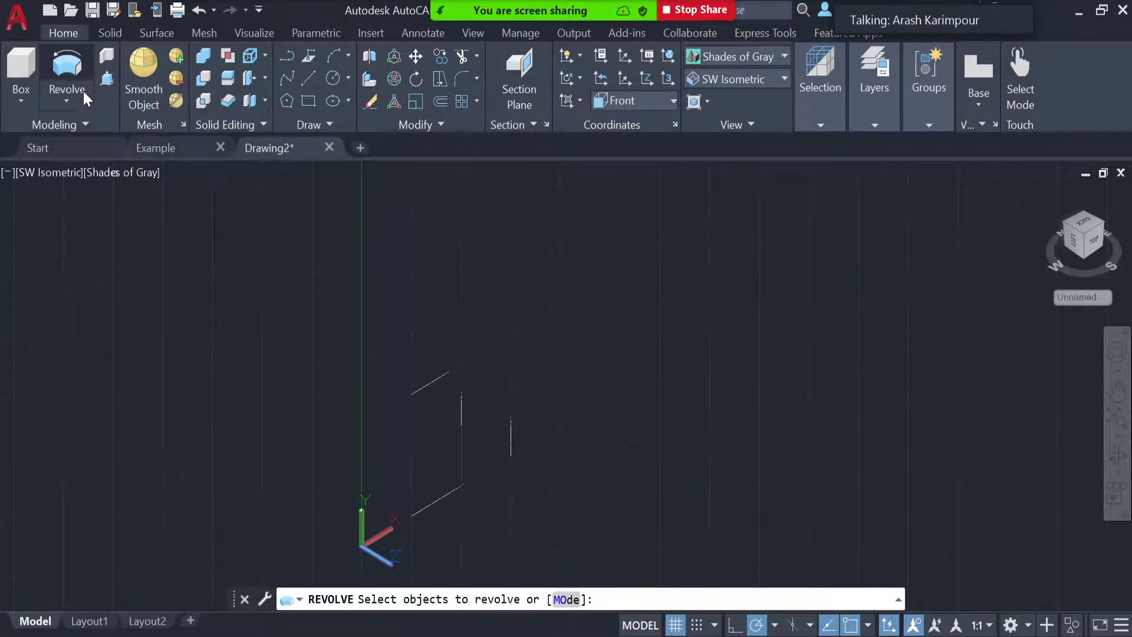
left_click(441, 380)
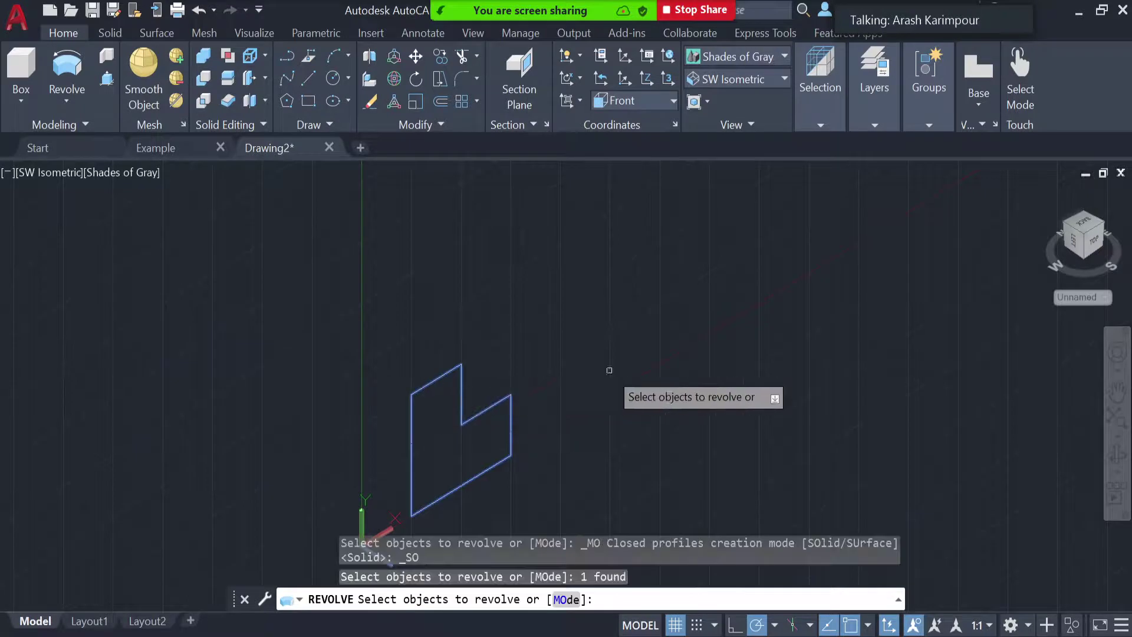
key("Return")
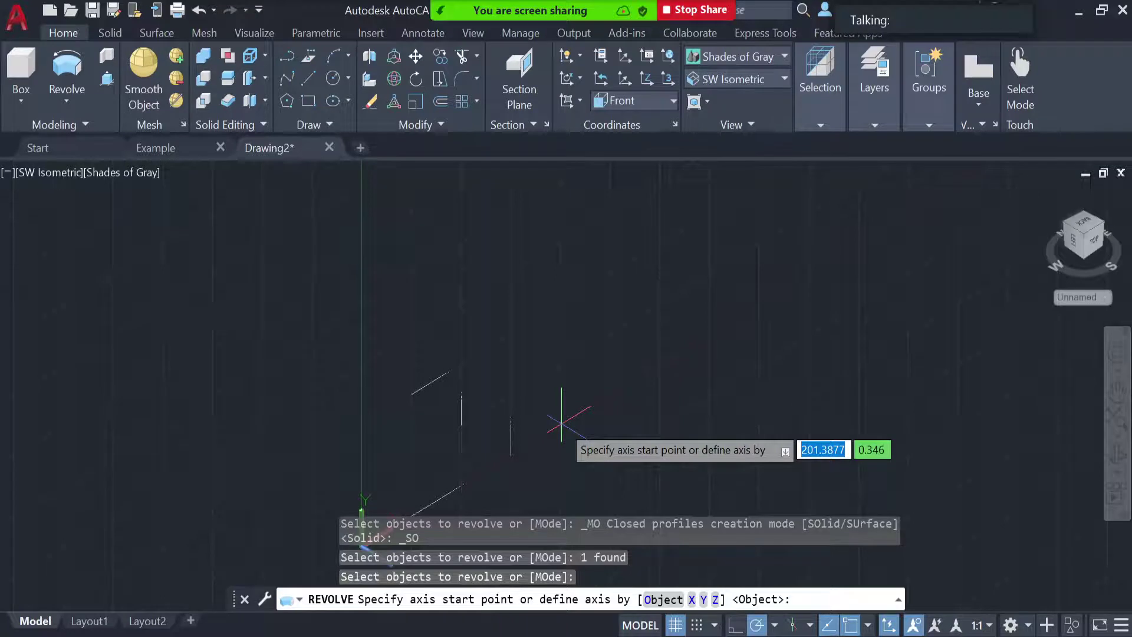
left_click(562, 422)
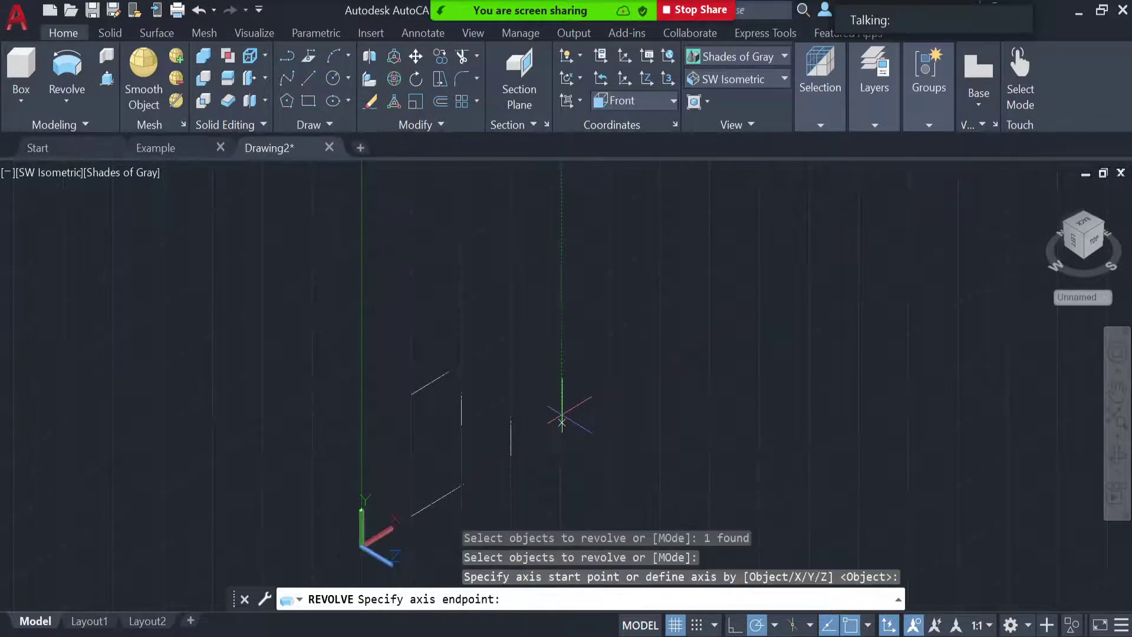
left_click(562, 290)
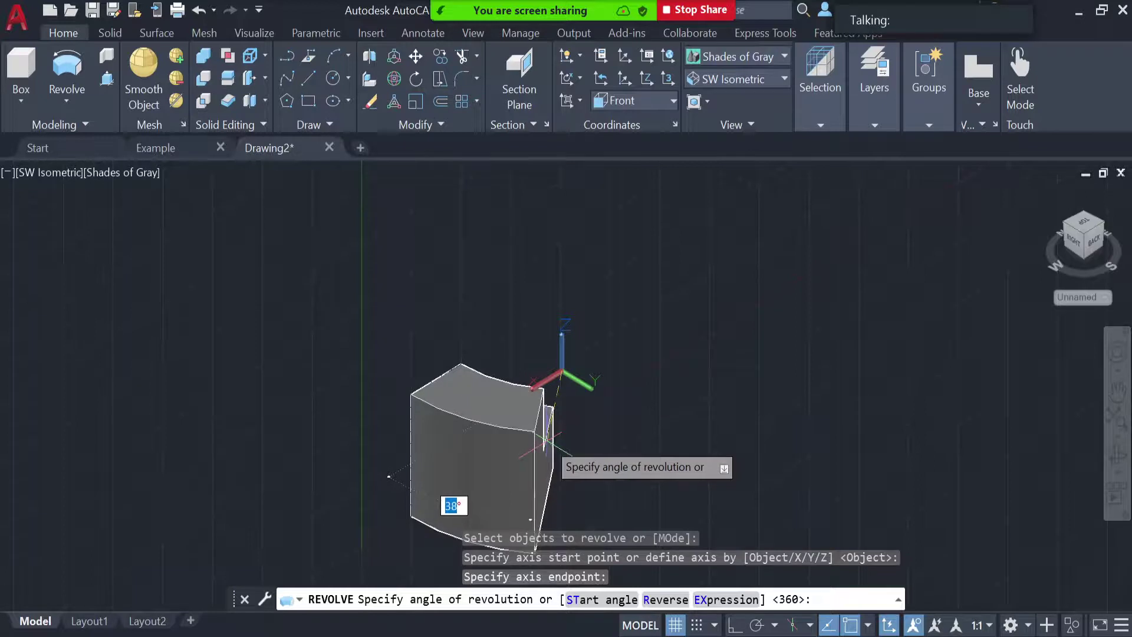
left_click(547, 439)
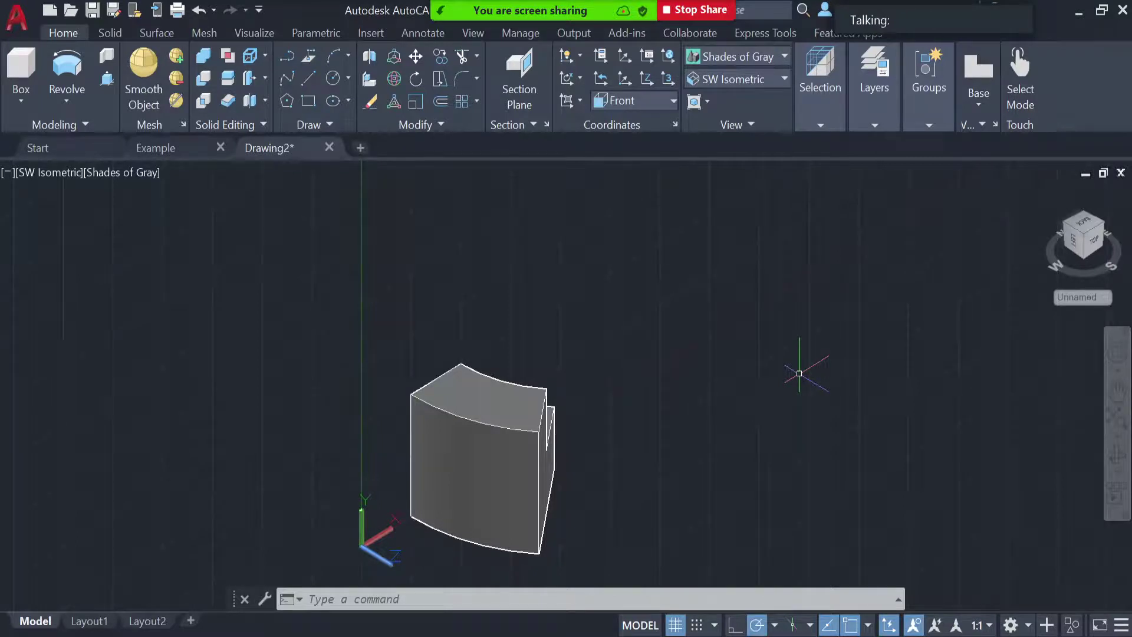
key("ctrl+z")
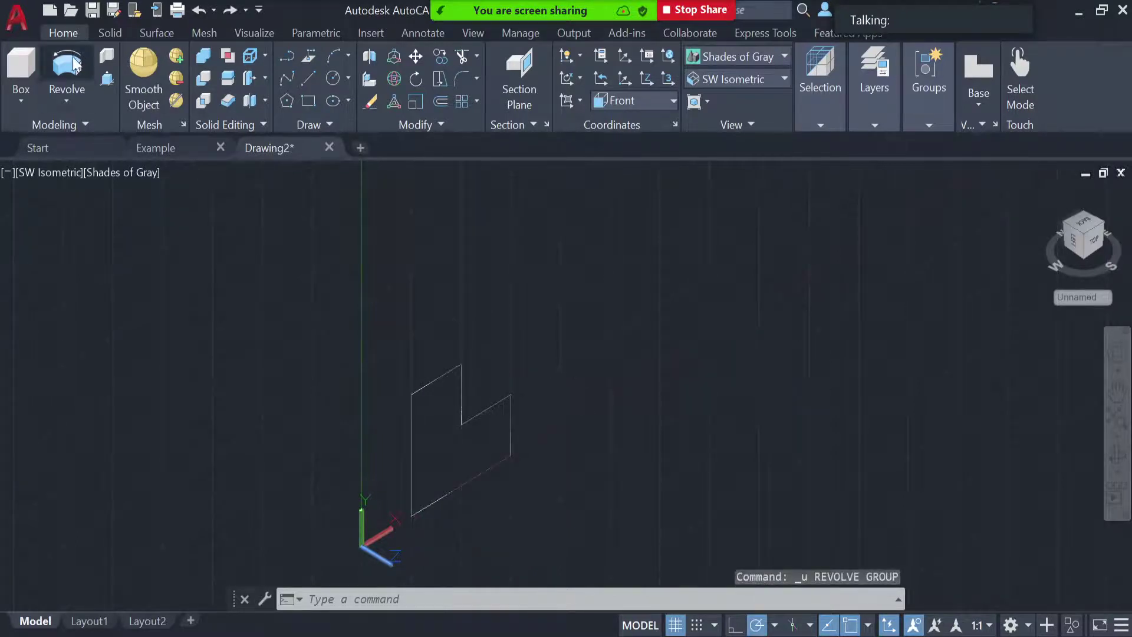
left_click(67, 66)
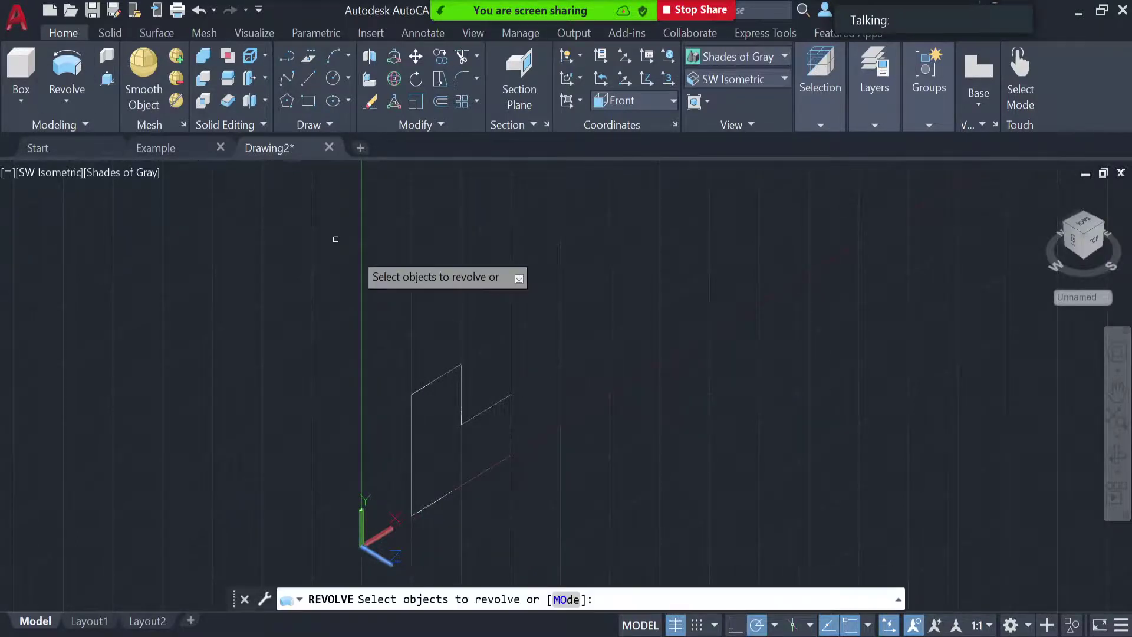
left_click(434, 384)
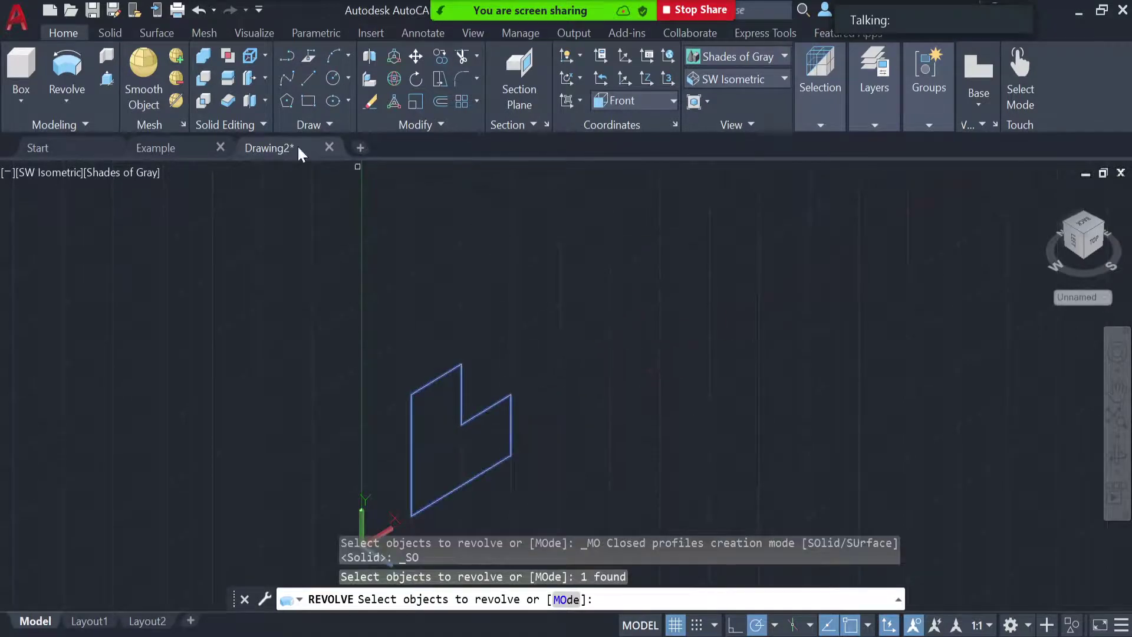
key("Return")
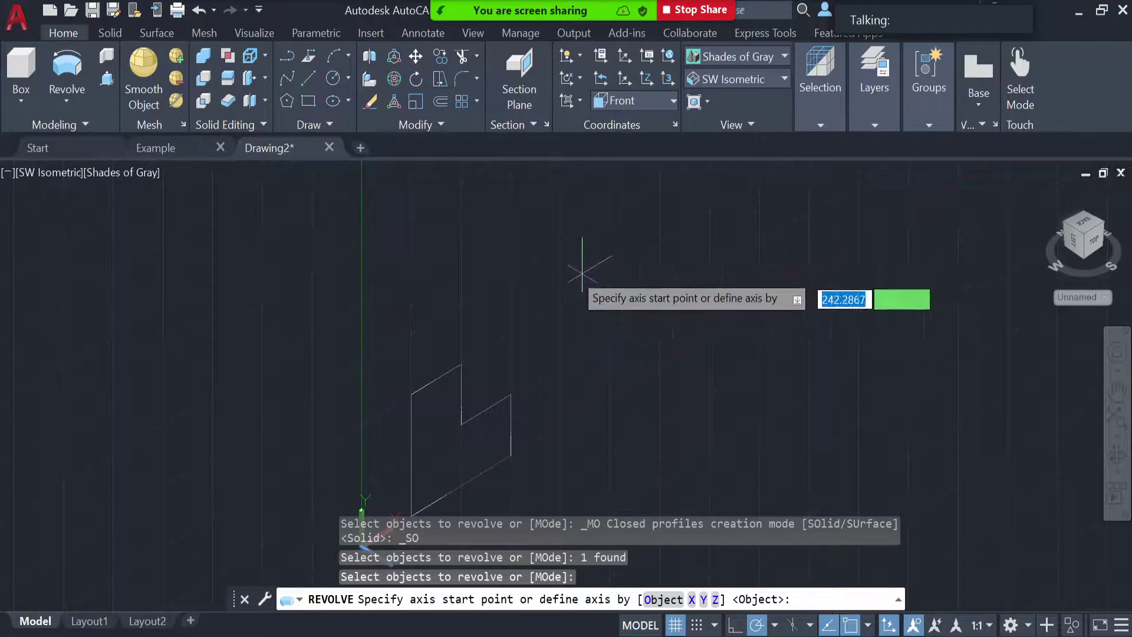
left_click(561, 302)
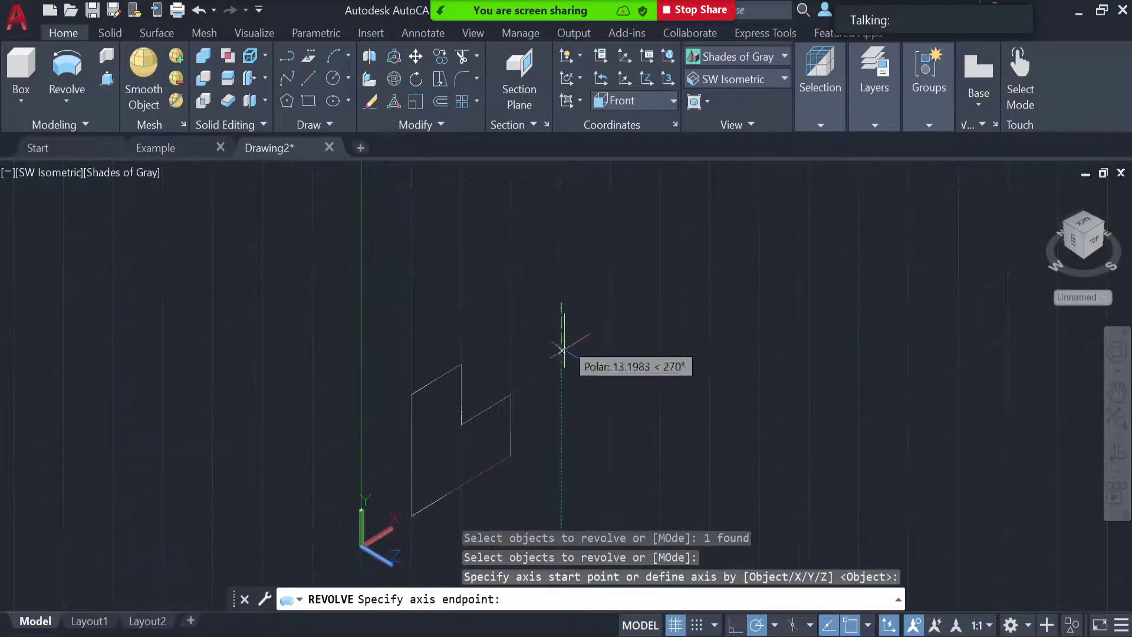
left_click(560, 425)
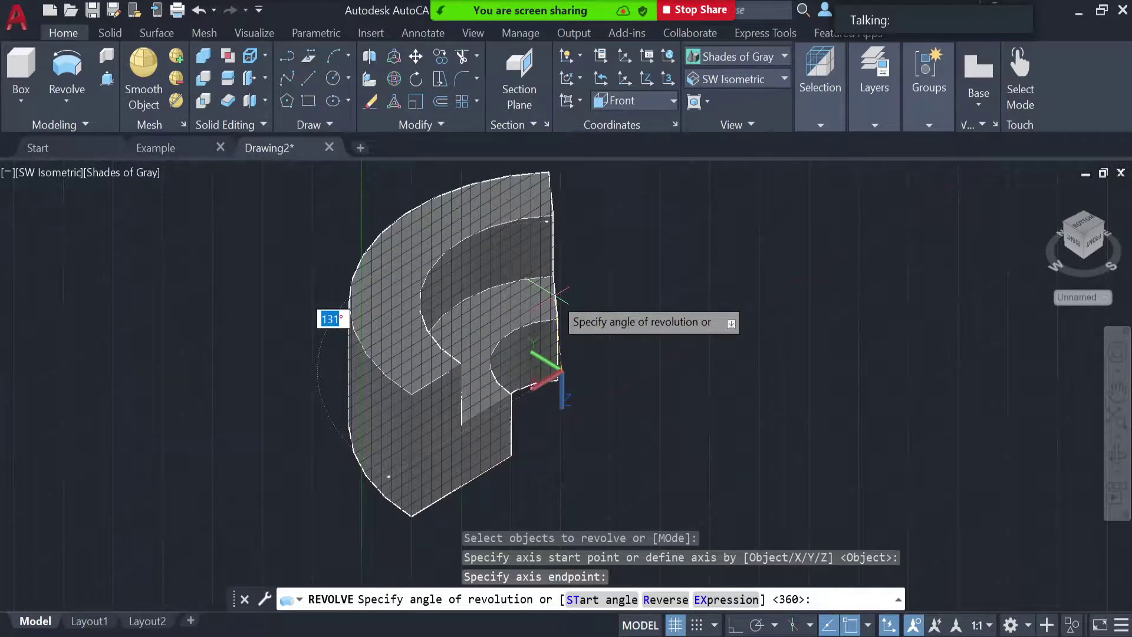
left_click(554, 293)
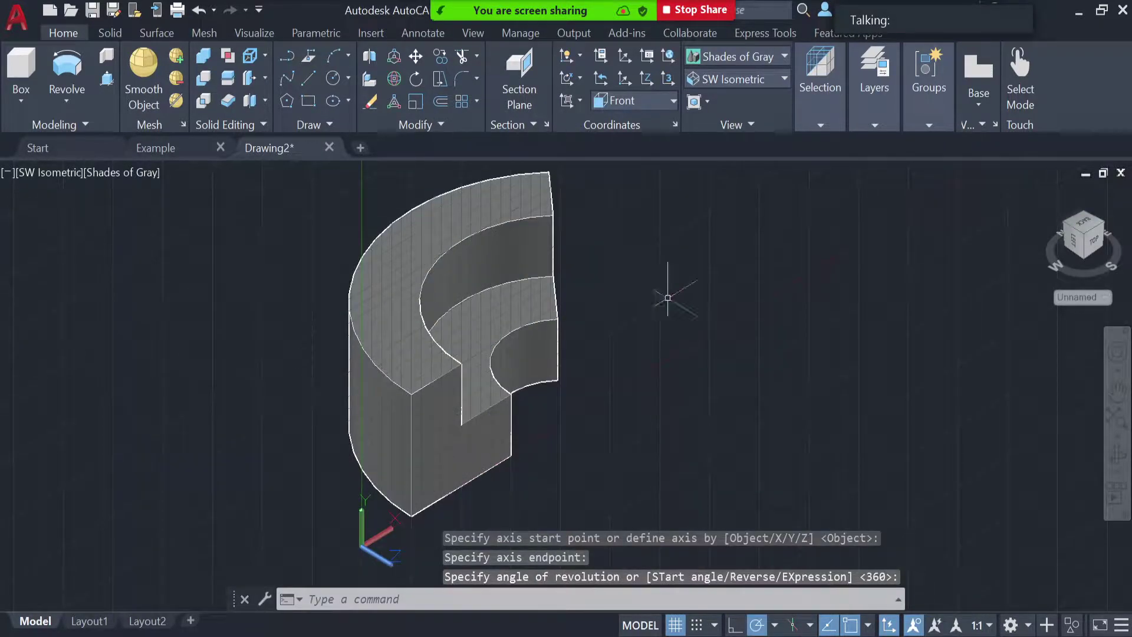
key("ctrl+z")
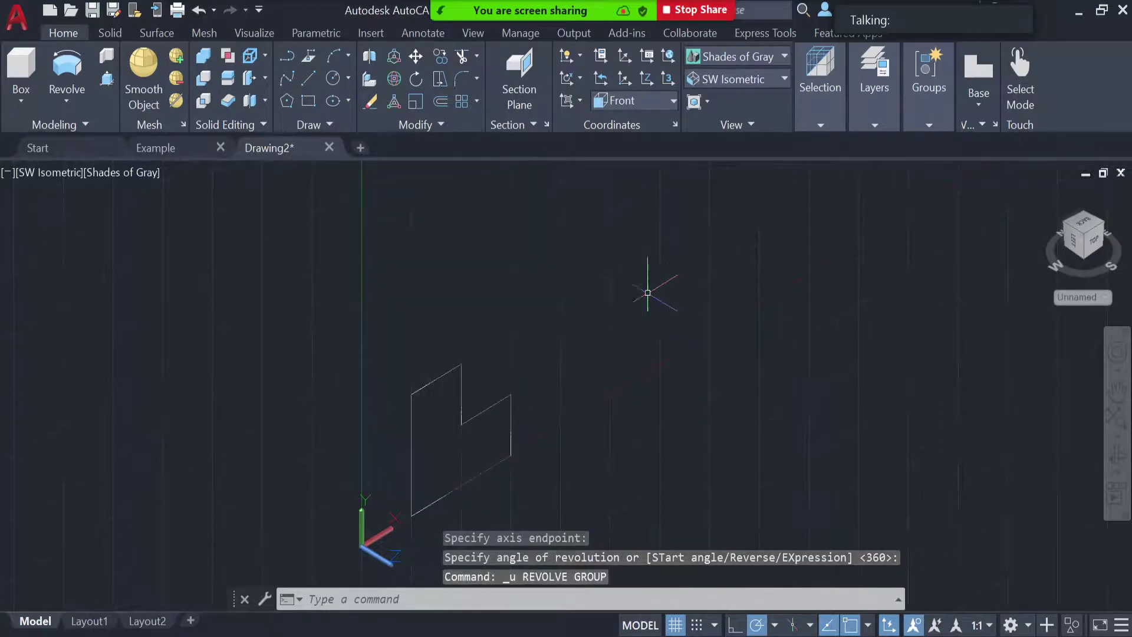
left_click(72, 71)
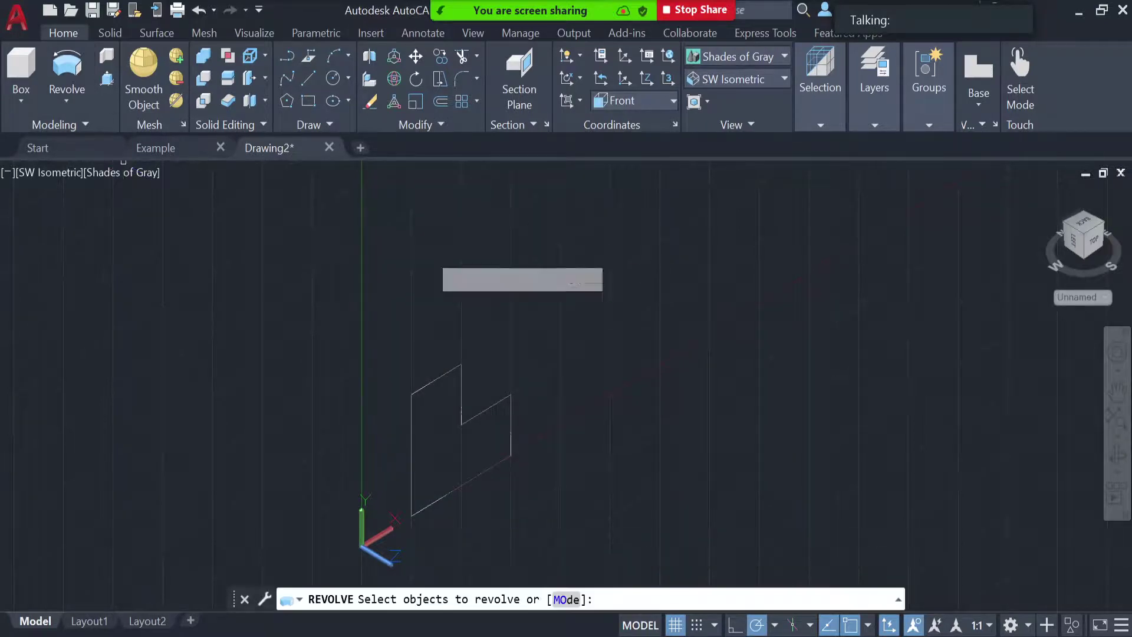
left_click(461, 392)
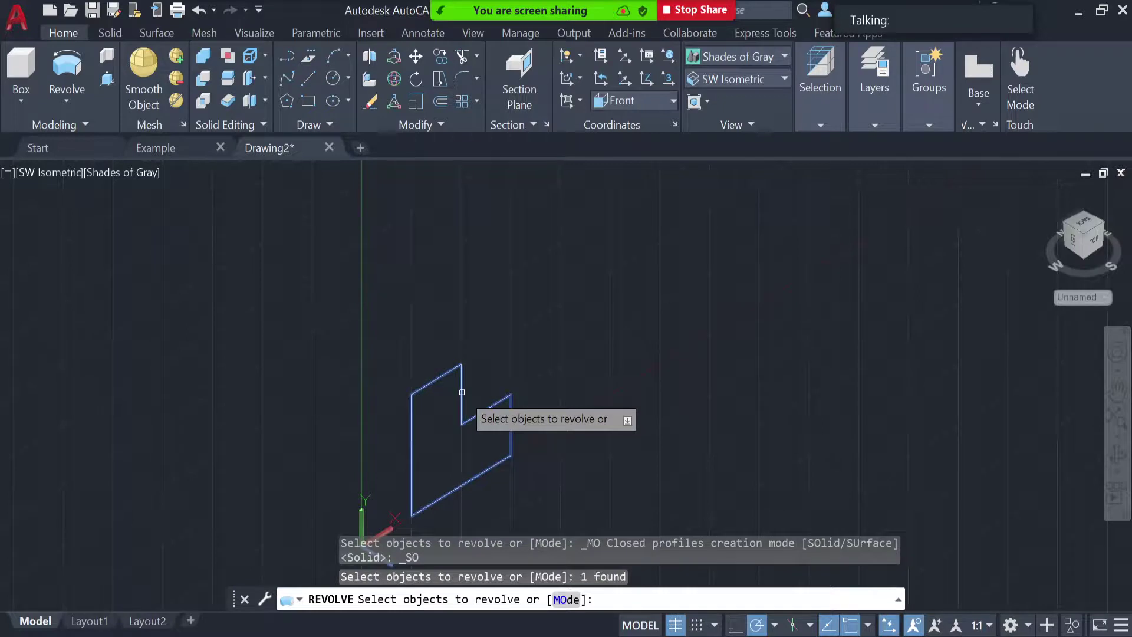
key("Return")
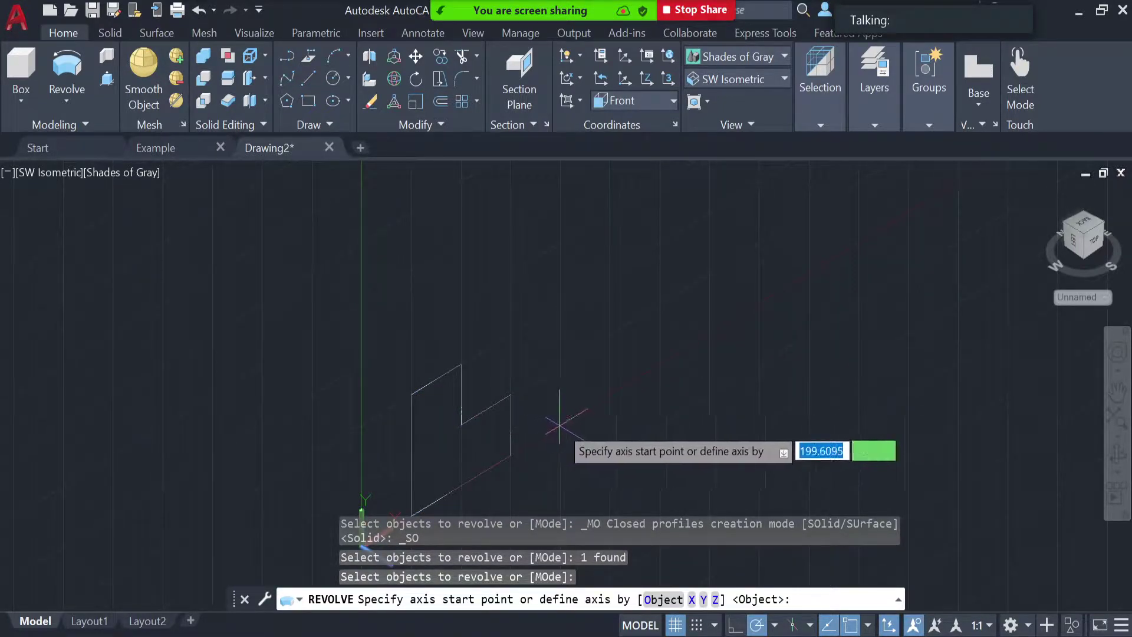
left_click(562, 423)
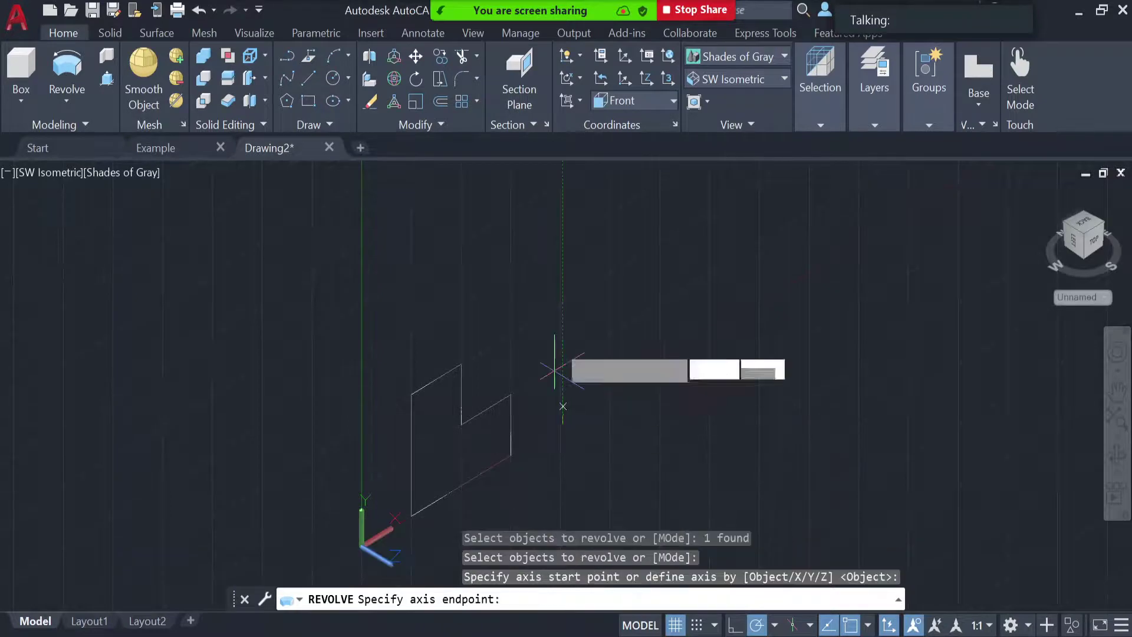
left_click(562, 293)
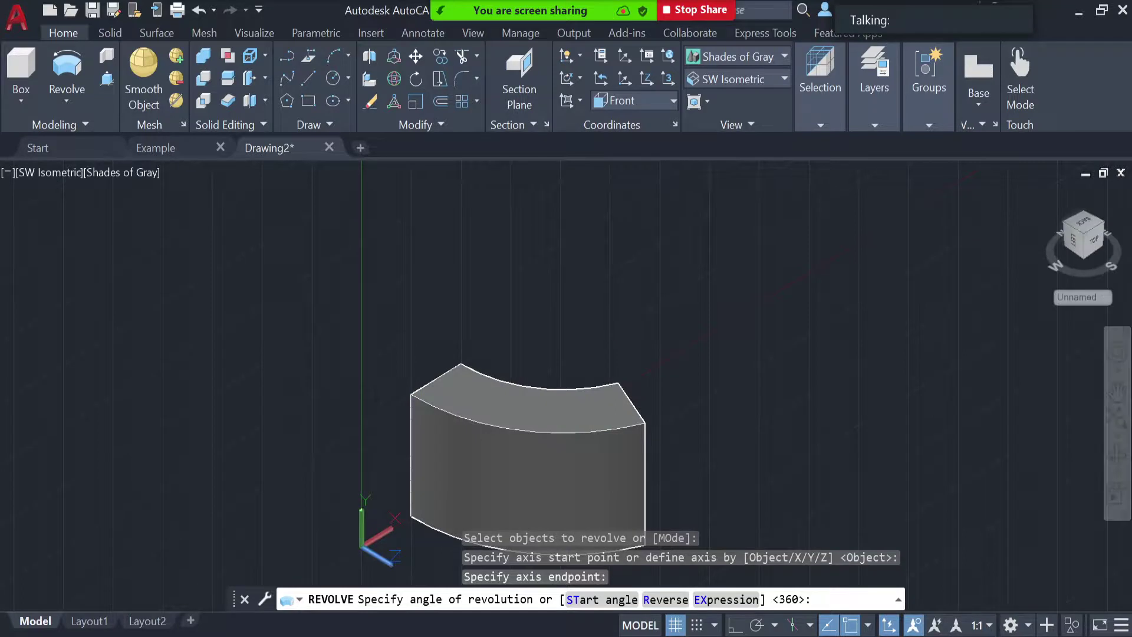
key("Escape")
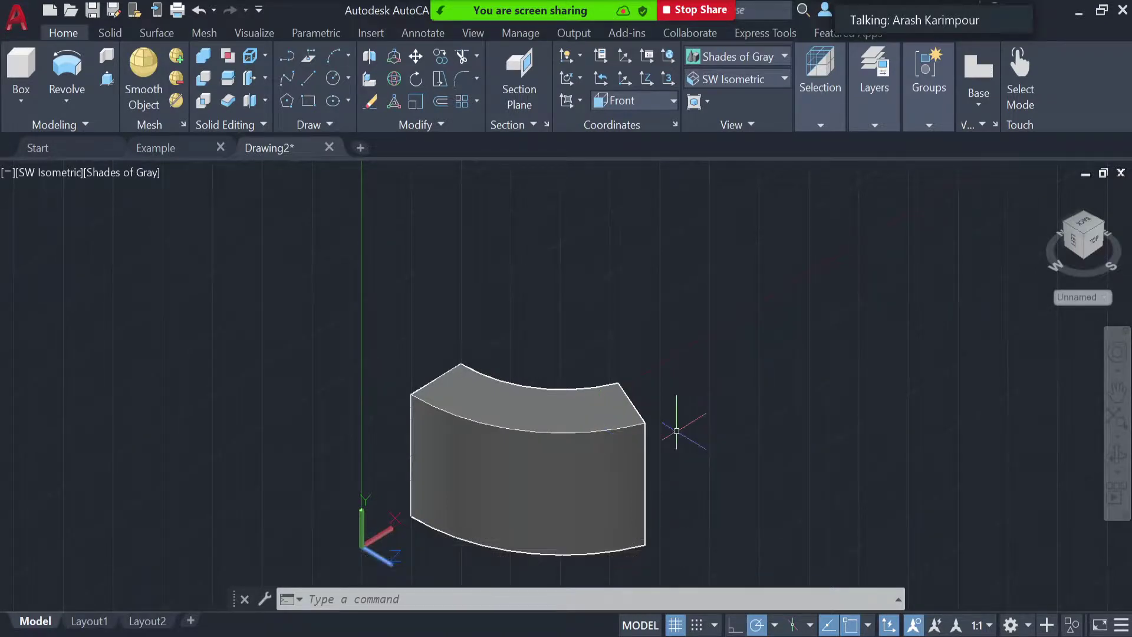
key("ctrl+z")
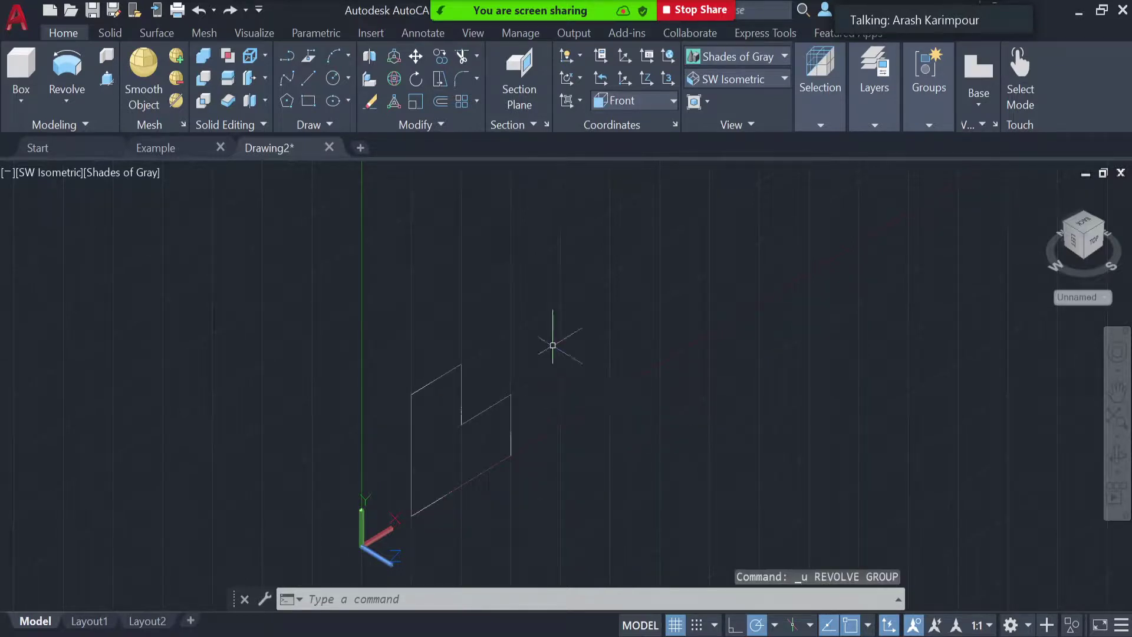
- Draw a first diagonal line beside the profile, then delete it as a stray attempt
left_click(308, 79)
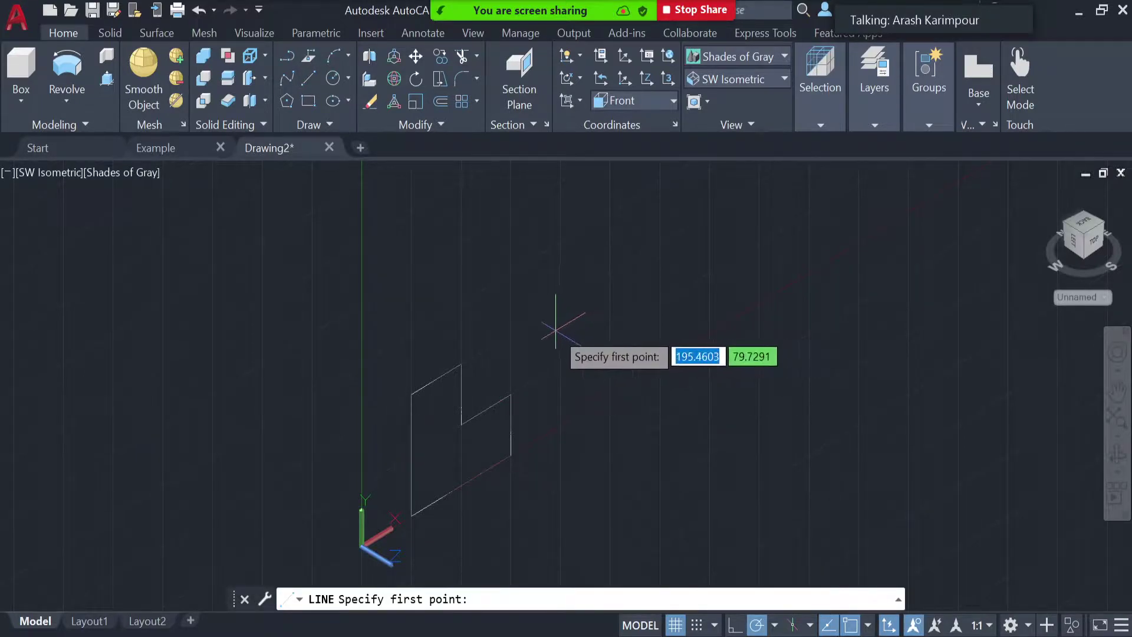
left_click(536, 316)
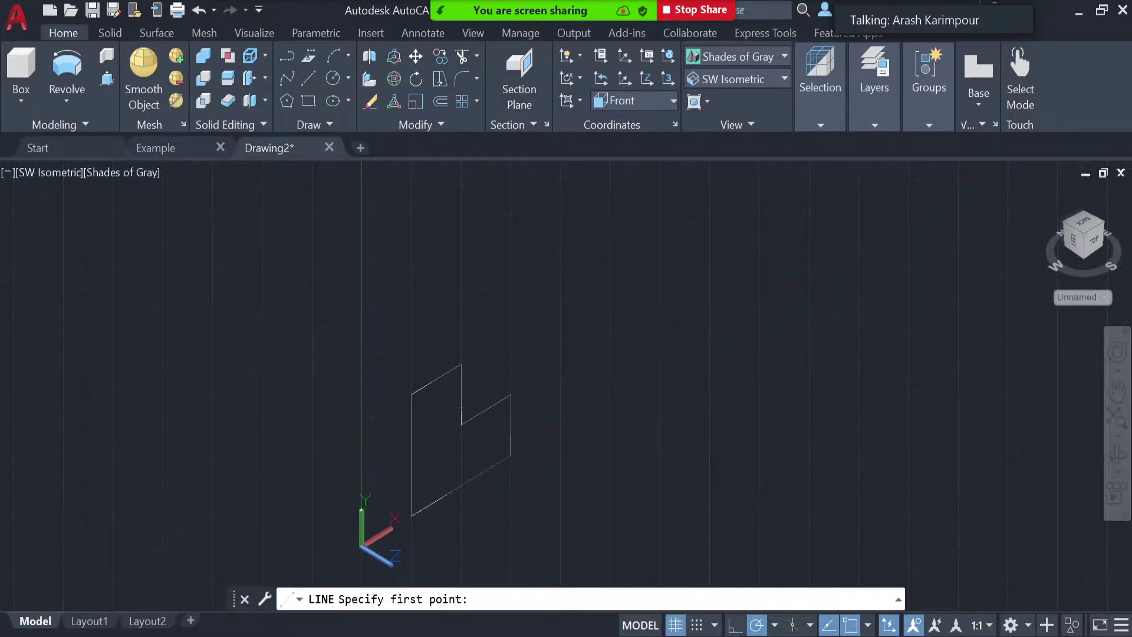
left_click(663, 364)
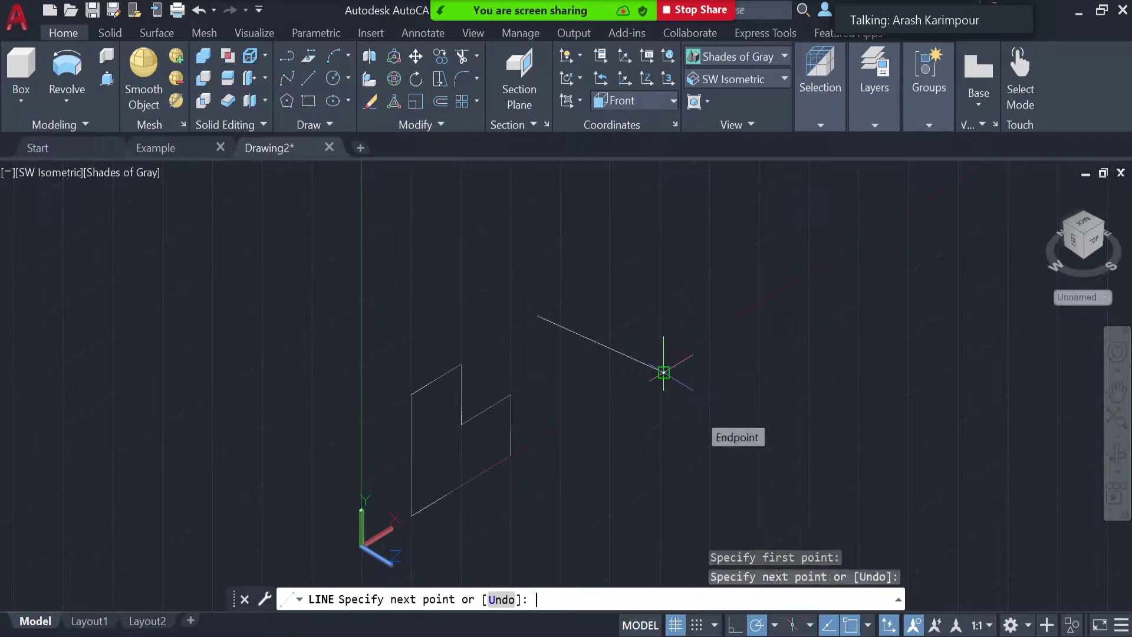
key("Return")
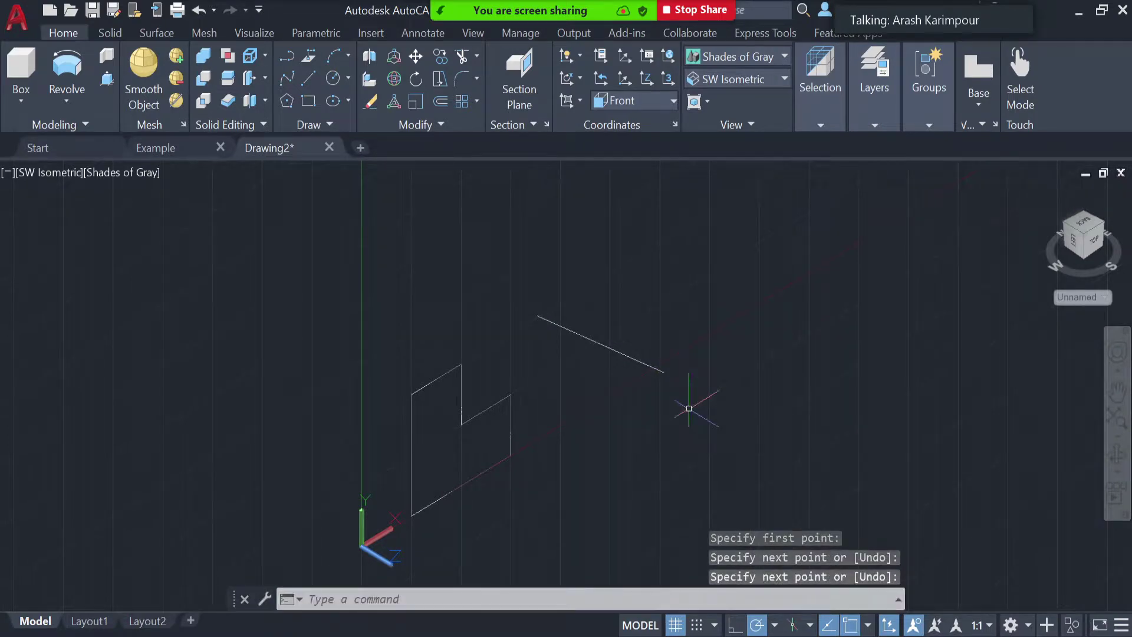
left_click(540, 318)
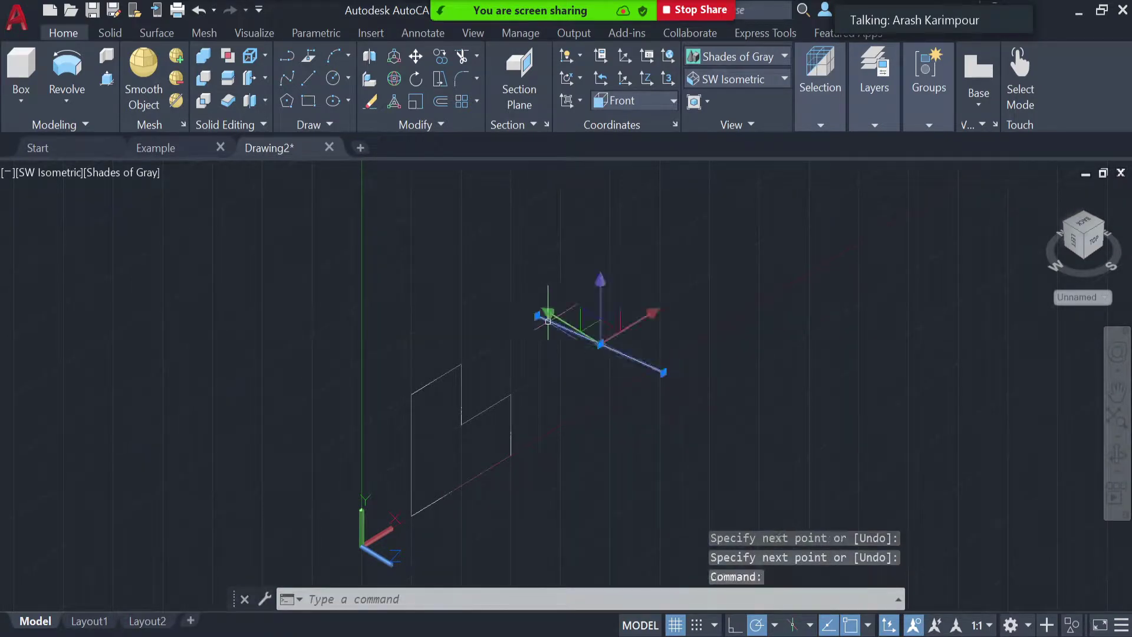
key("Delete")
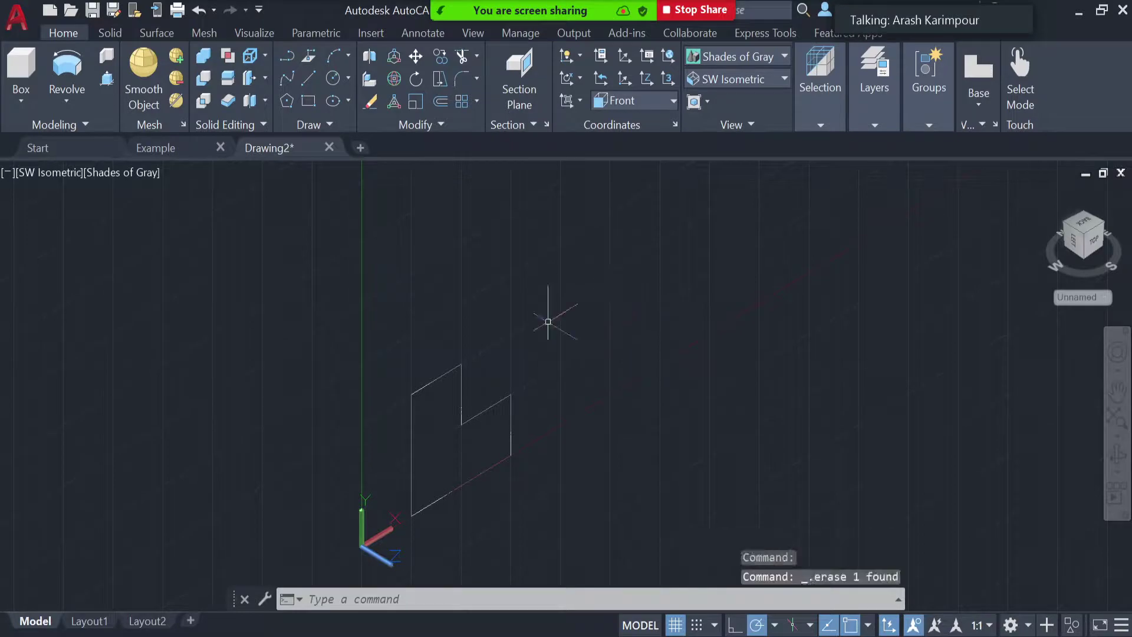
- Draw the slanted axis line to the right of the profile and tilt the view to check it
left_click(305, 79)
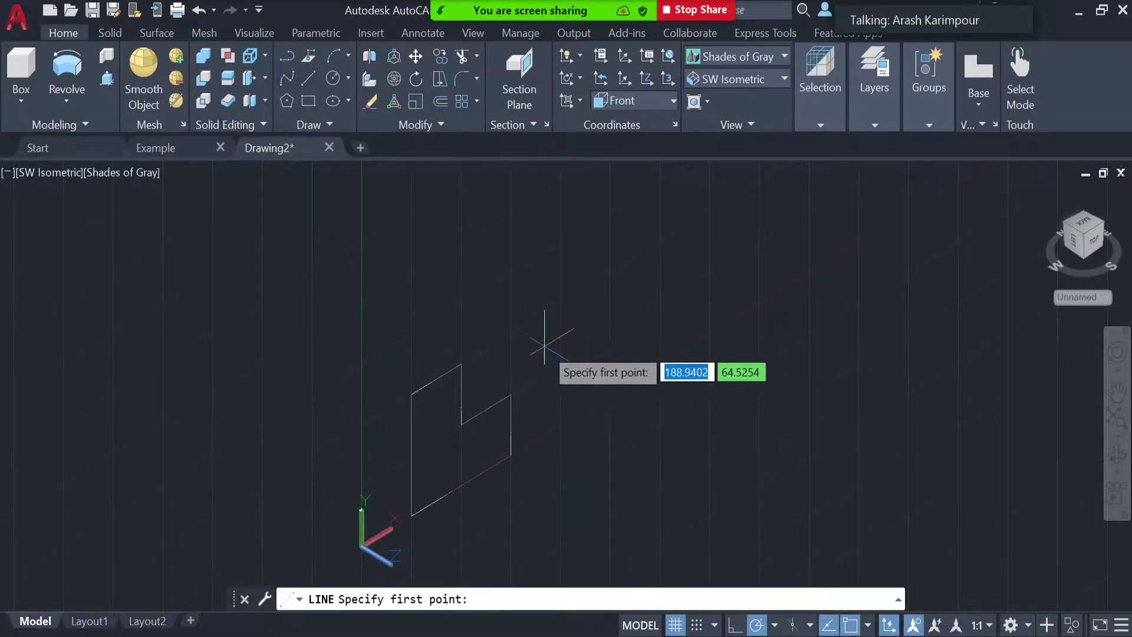
left_click(528, 326)
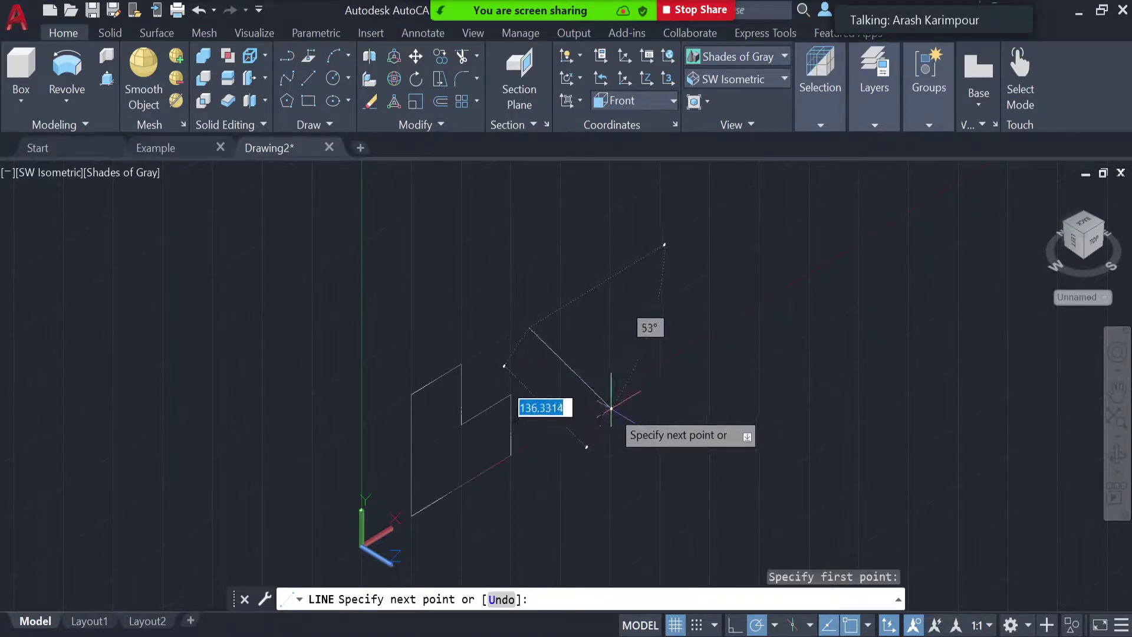
left_click(611, 407)
key("Escape")
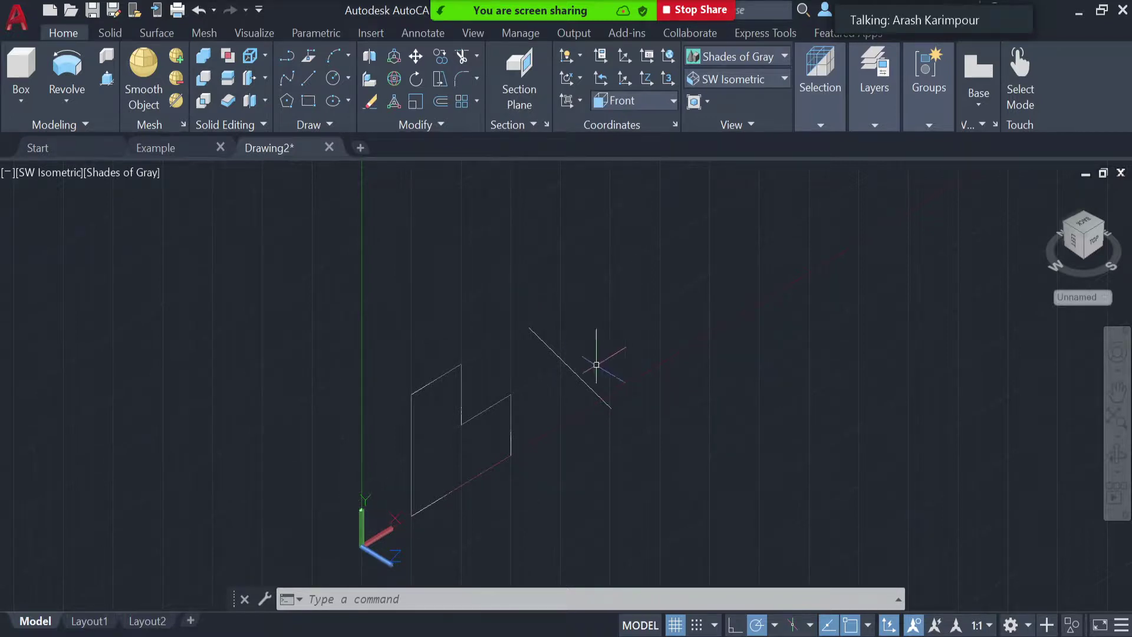
left_click(1117, 453)
mouse_move(730, 507)
left_mouse_down()
mouse_move(802, 487)
mouse_move(717, 497)
left_mouse_up()
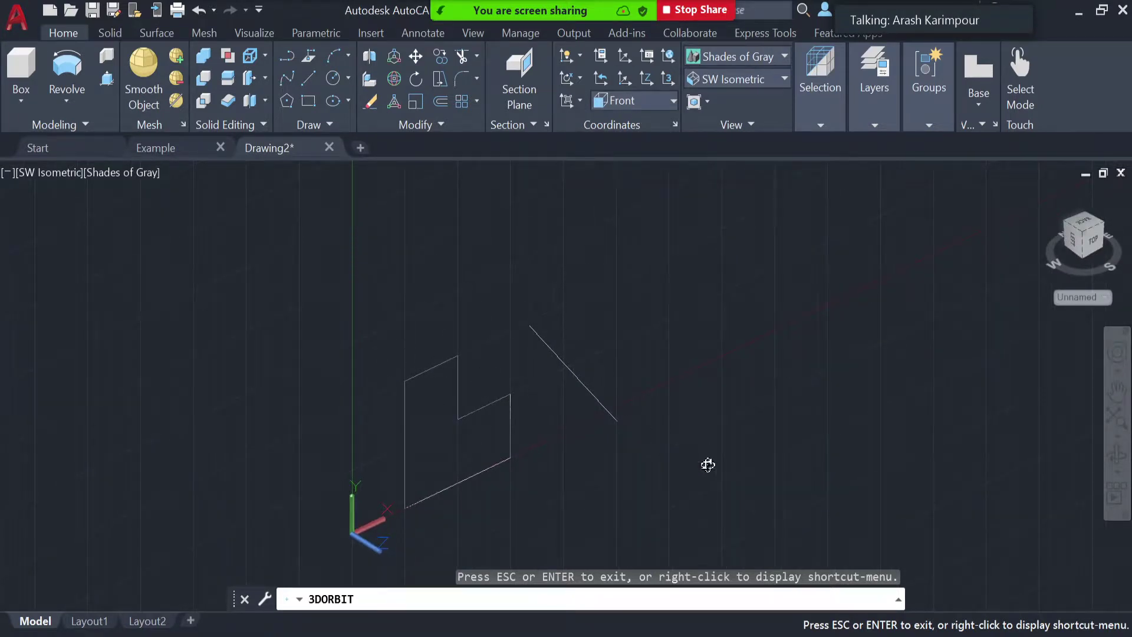
key("Escape")
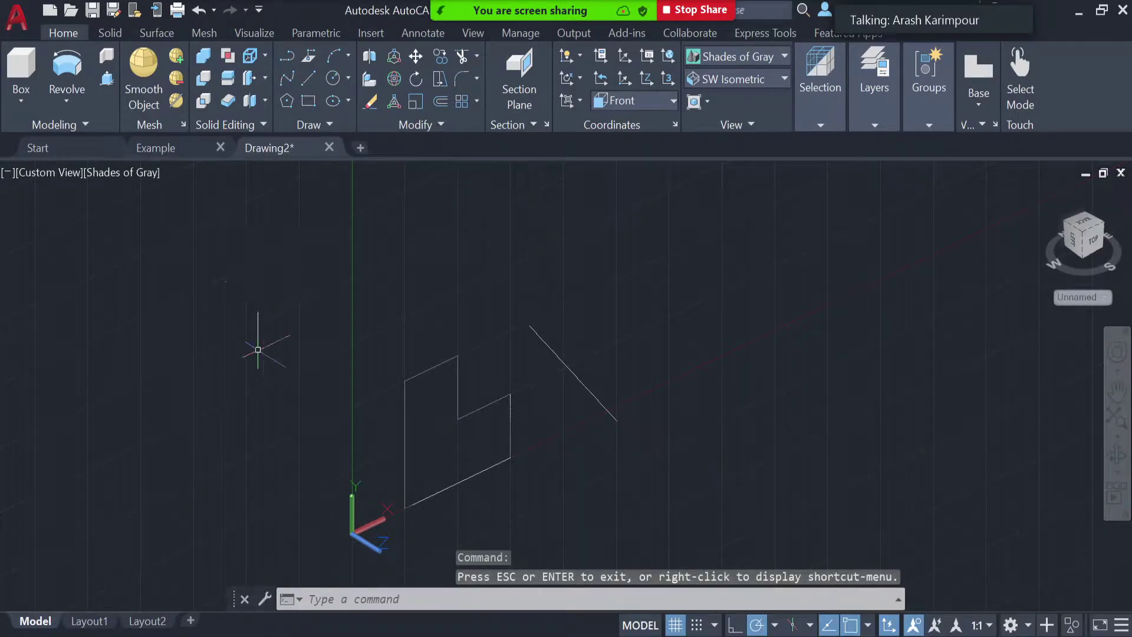
left_click(69, 74)
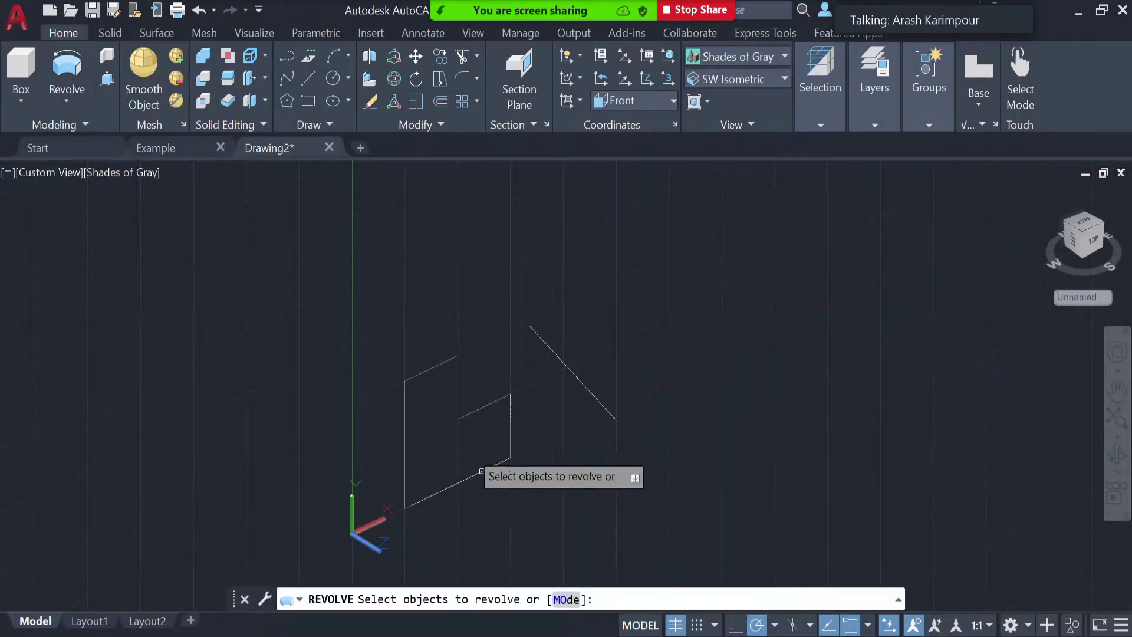
left_click(456, 405)
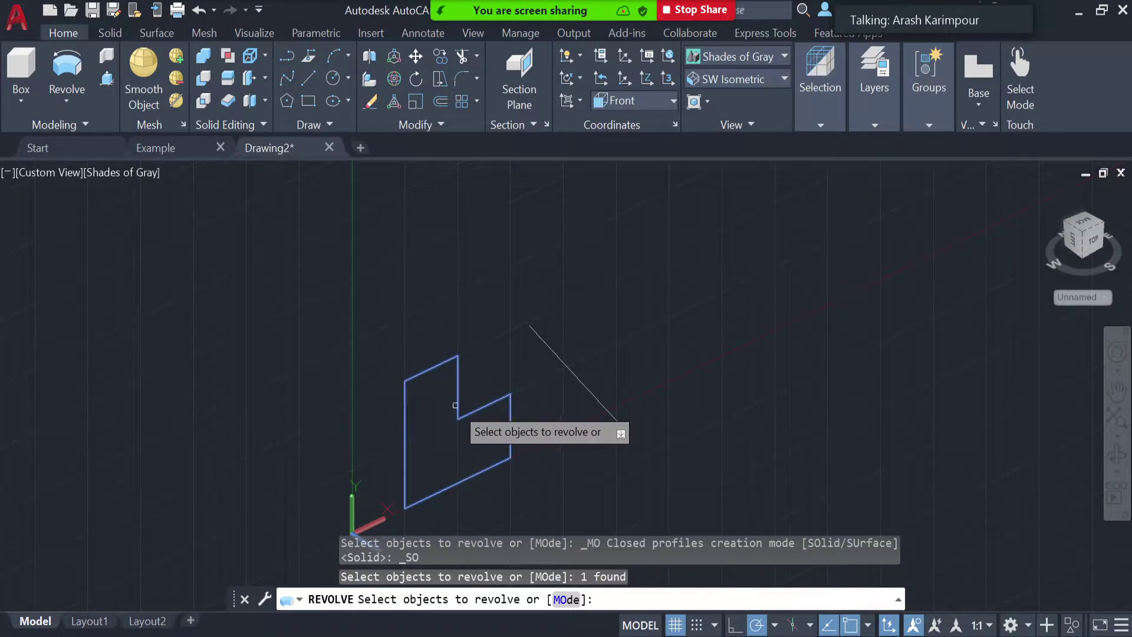
key("Return")
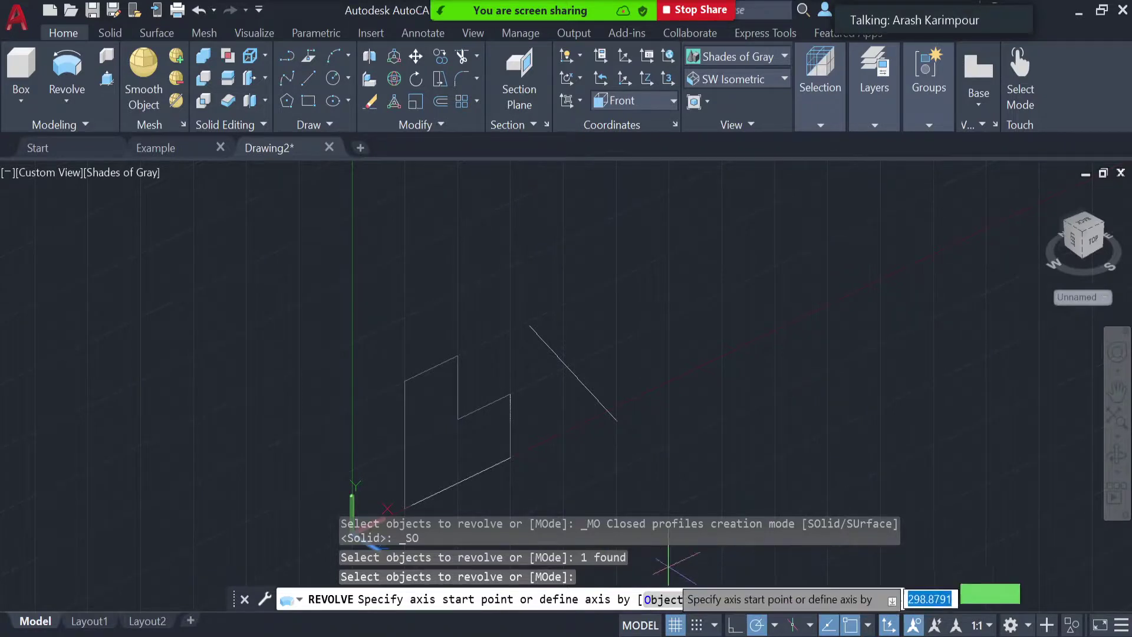
left_click(664, 600)
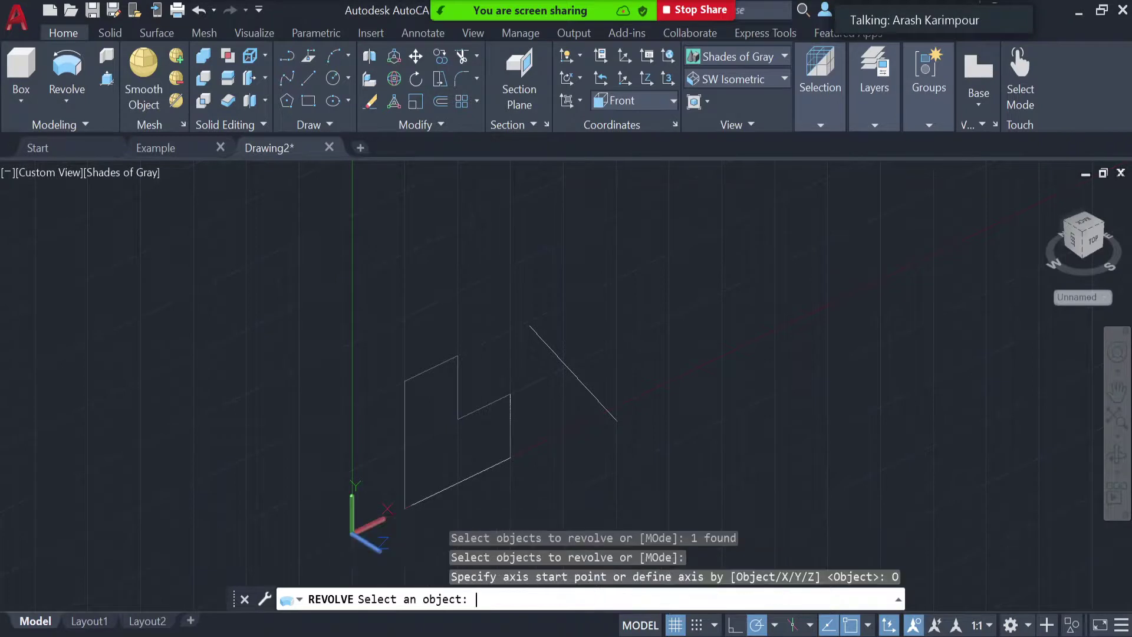
left_click(592, 392)
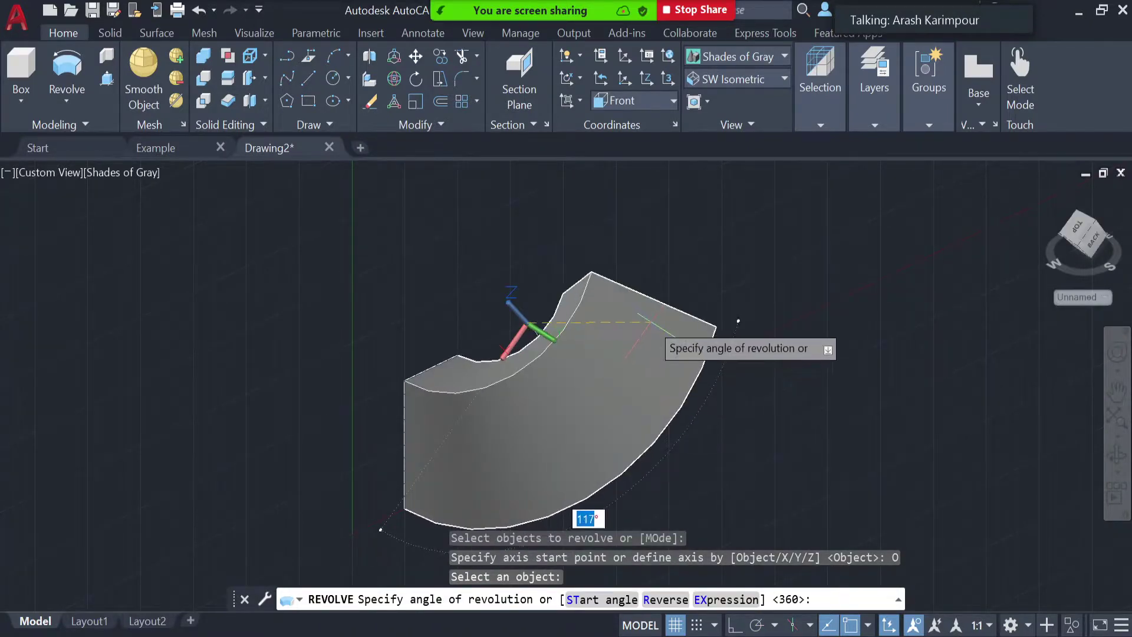
left_click(731, 323)
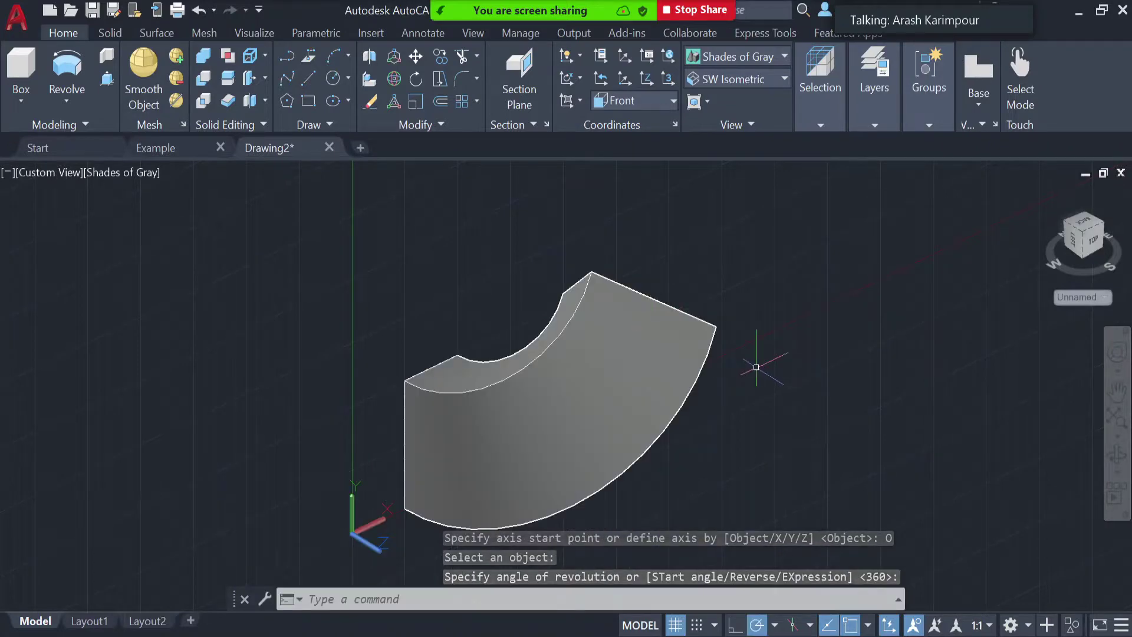
key("ctrl+z")
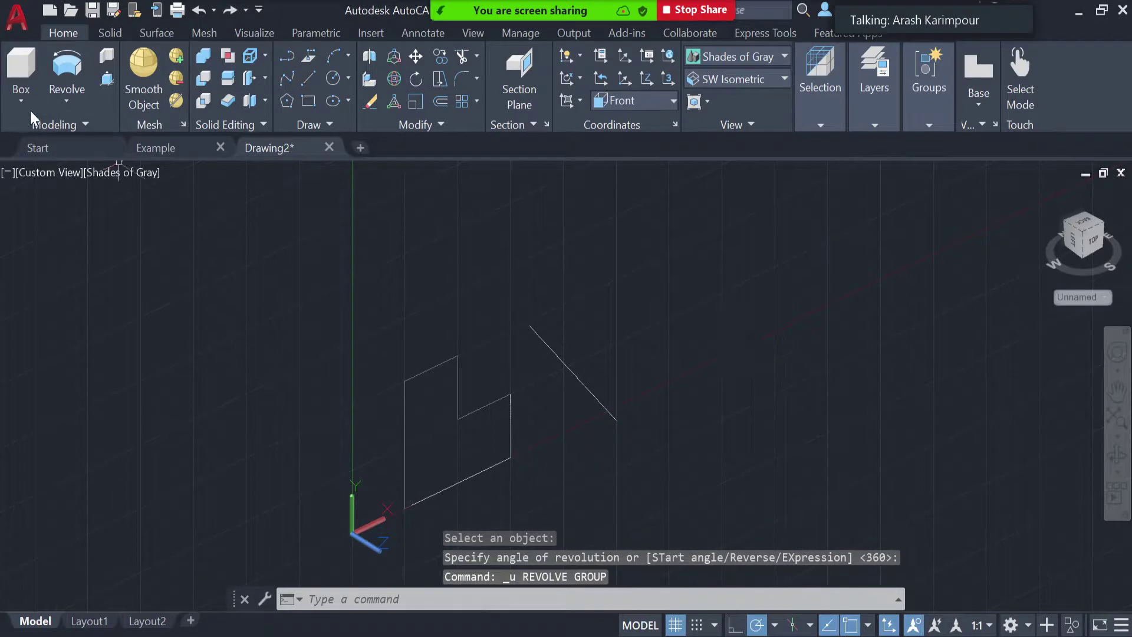
left_click(69, 62)
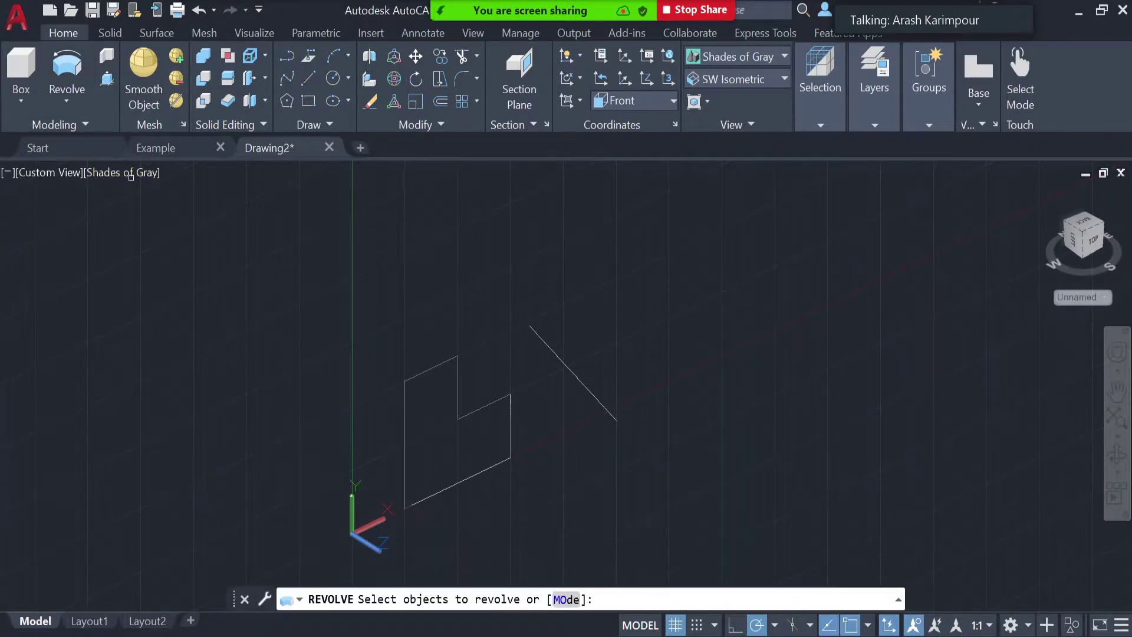
left_click(464, 415)
key("Return")
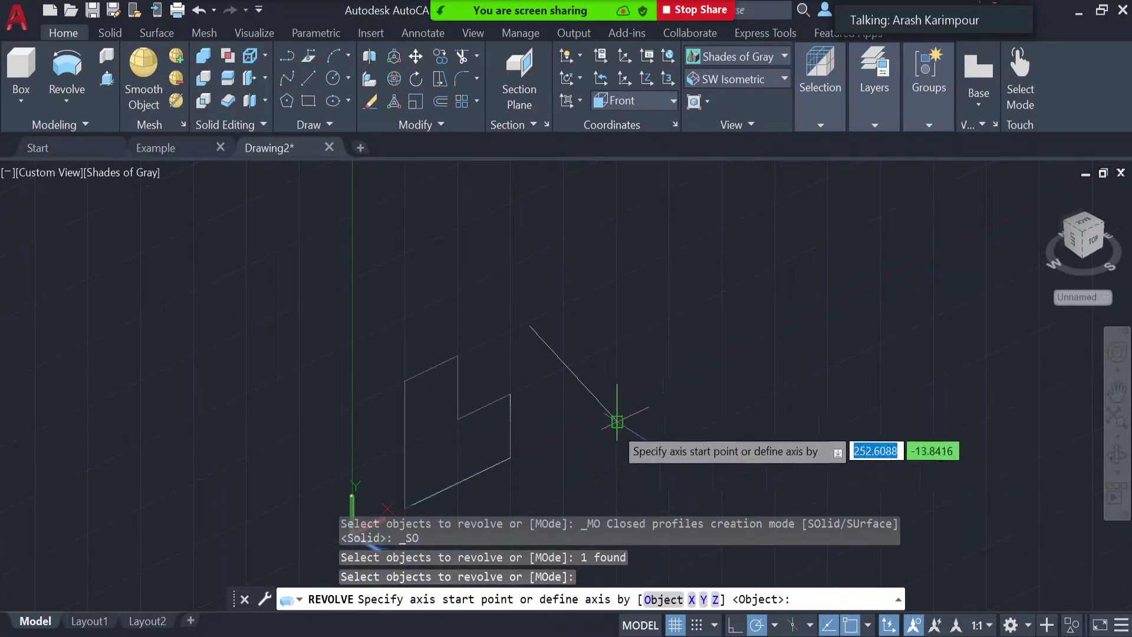
mouse_move(616, 421)
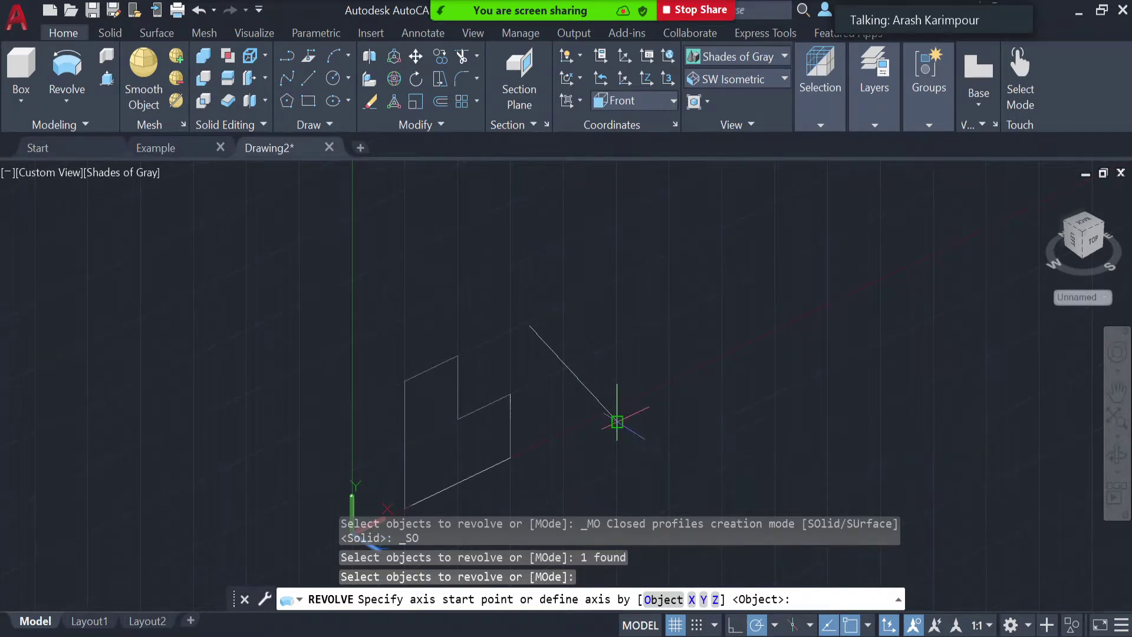
left_click(616, 421)
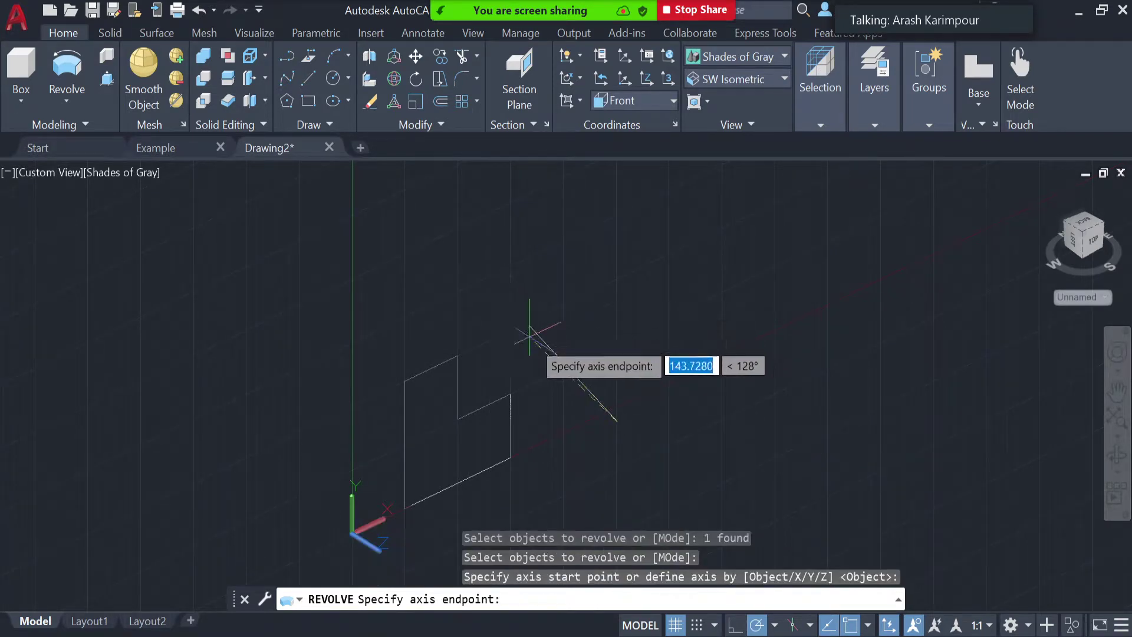
left_click(529, 326)
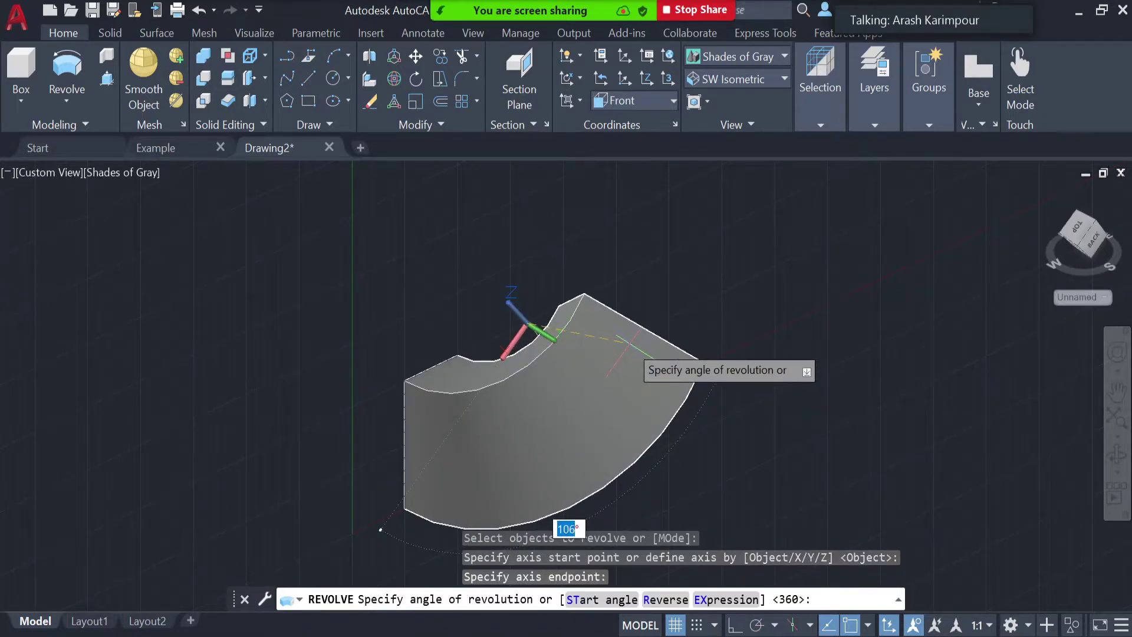
left_click(612, 343)
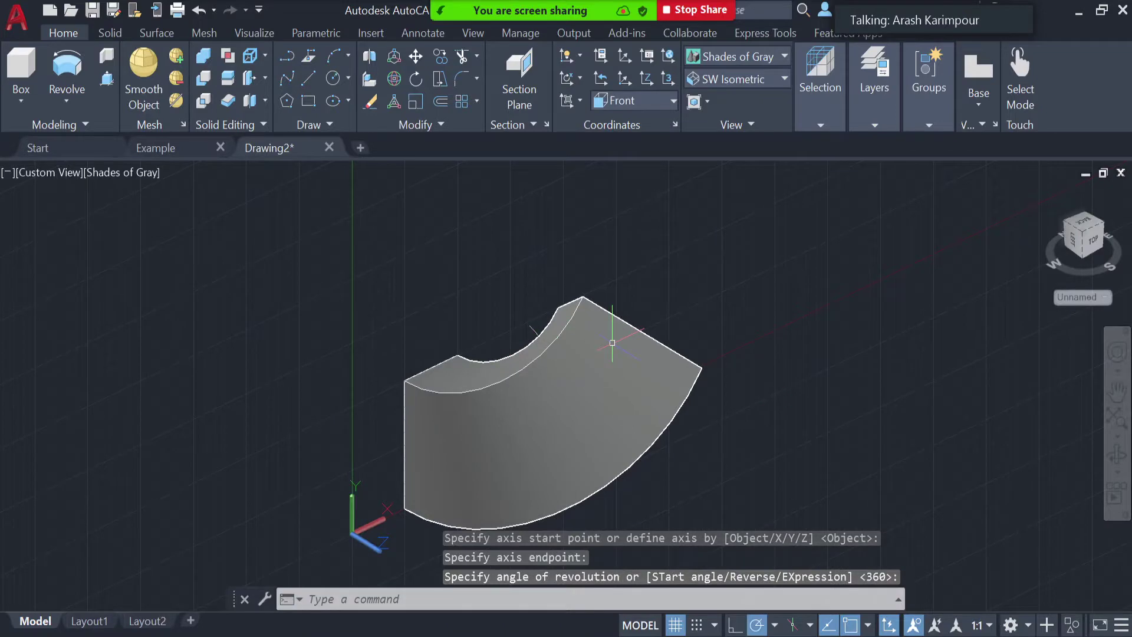
key("Escape")
- Undo the previous solid, then revolve the window-selected profile about the slanted line via the Object option
key("ctrl+z")
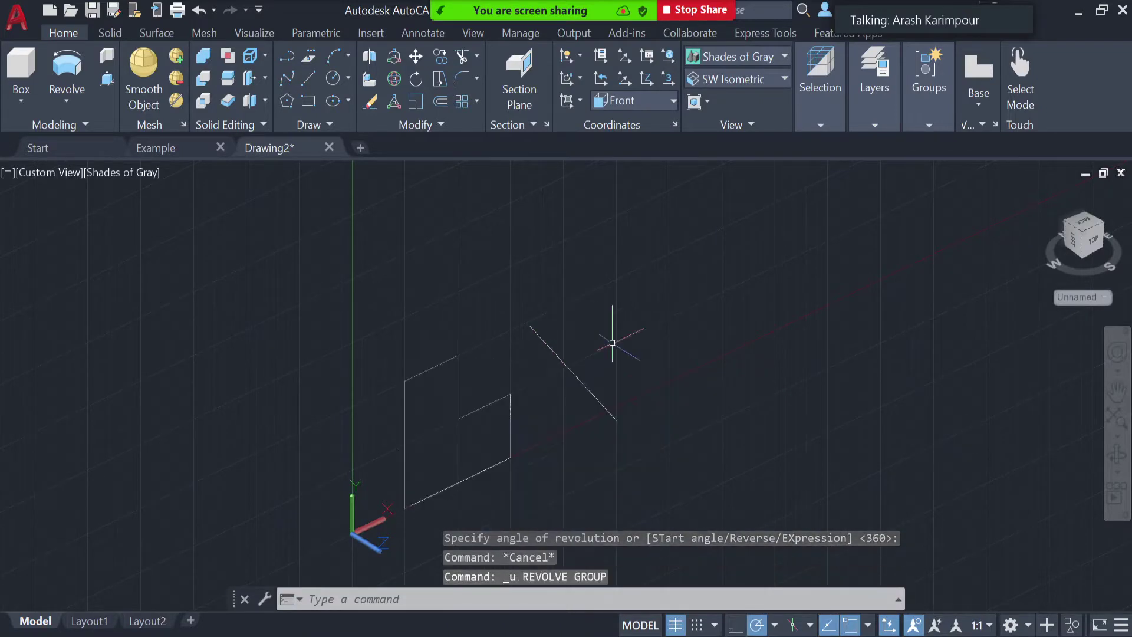
left_click(76, 75)
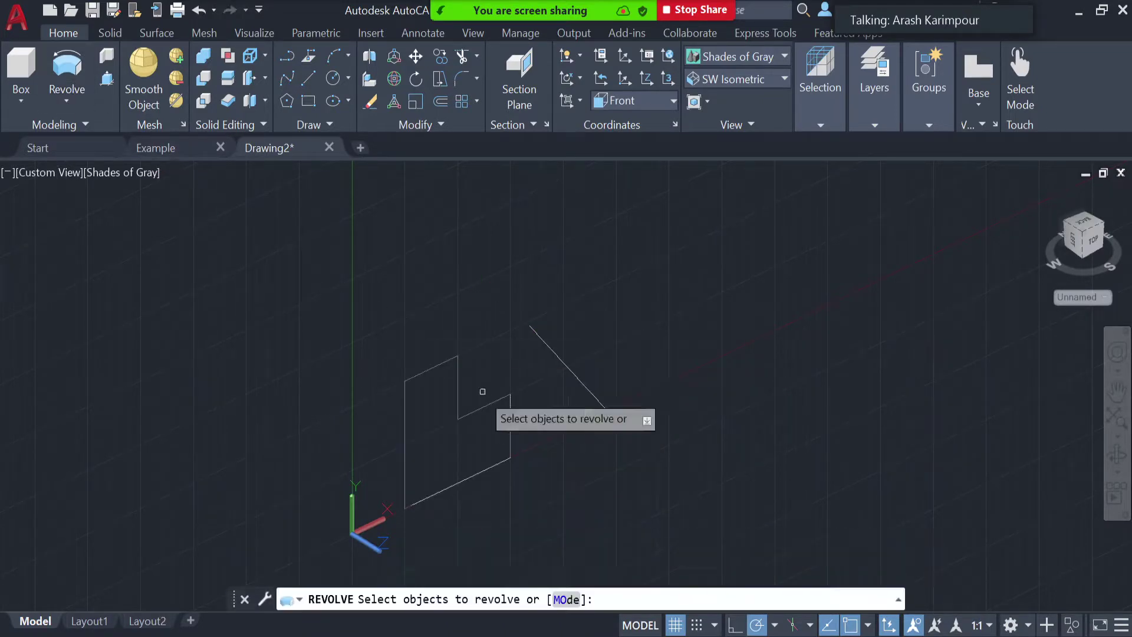
left_click(476, 406)
left_click(472, 401)
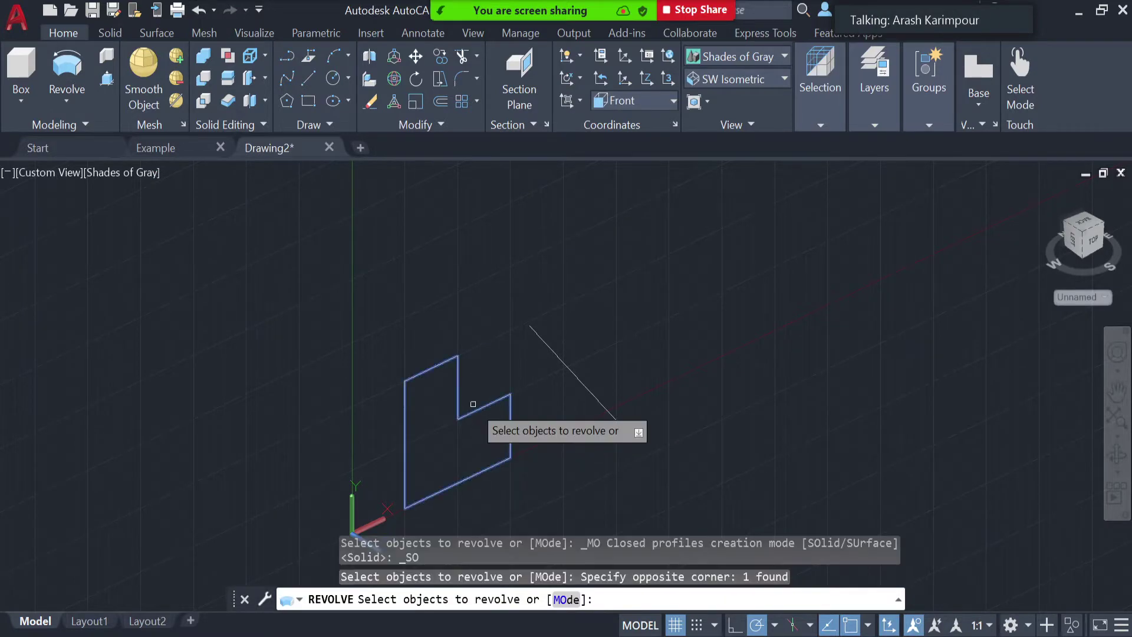
key("Return")
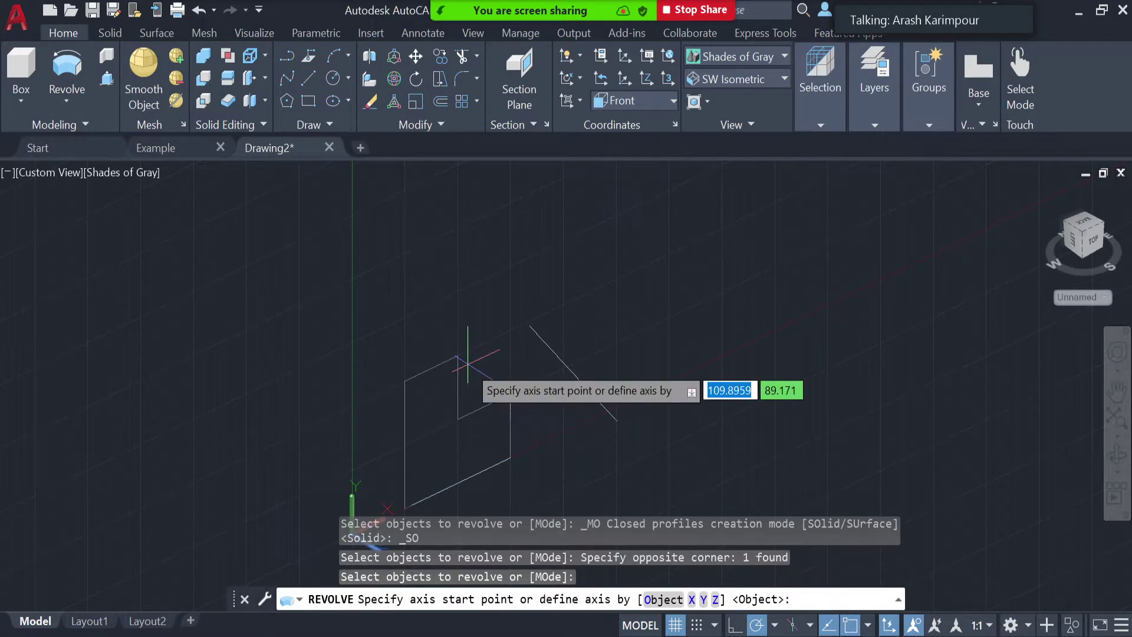
left_click(663, 599)
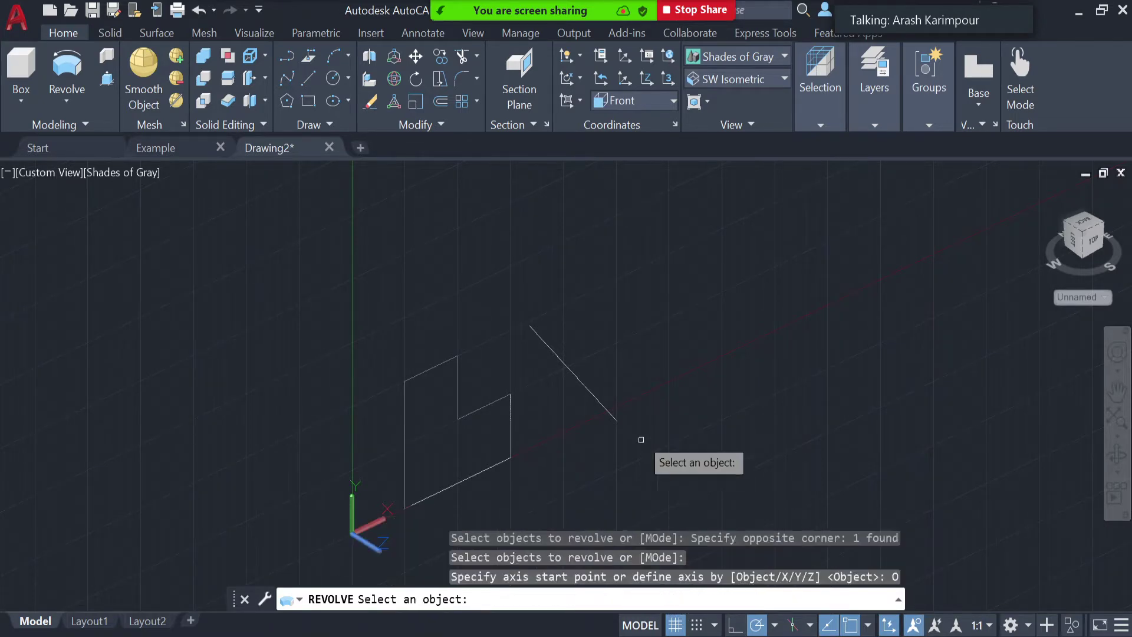
left_click(601, 407)
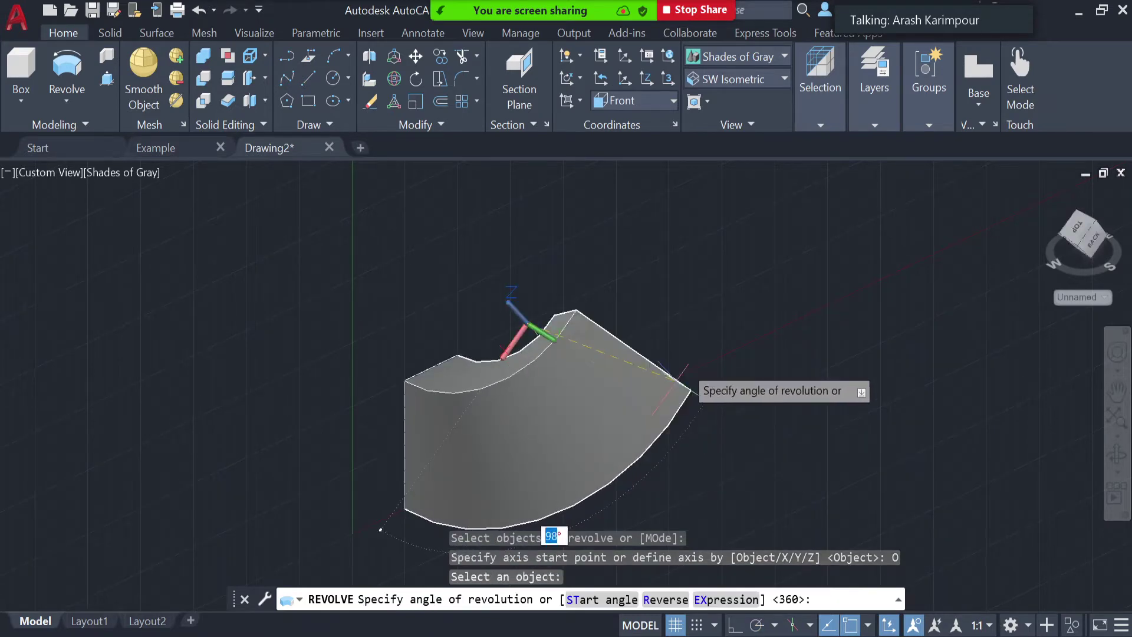
left_click(755, 367)
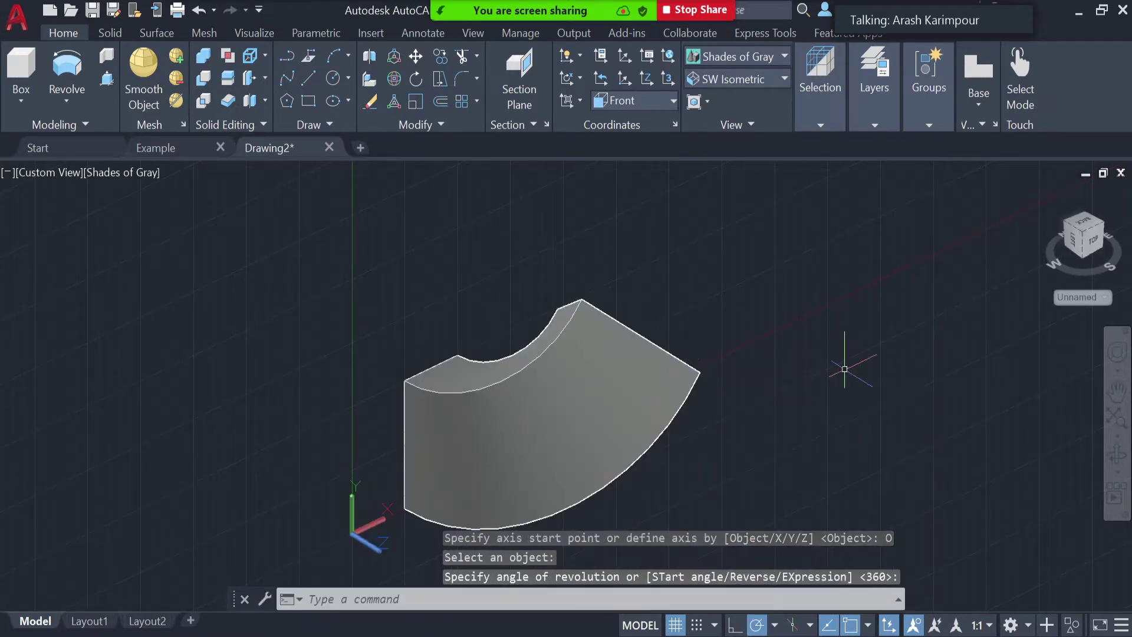